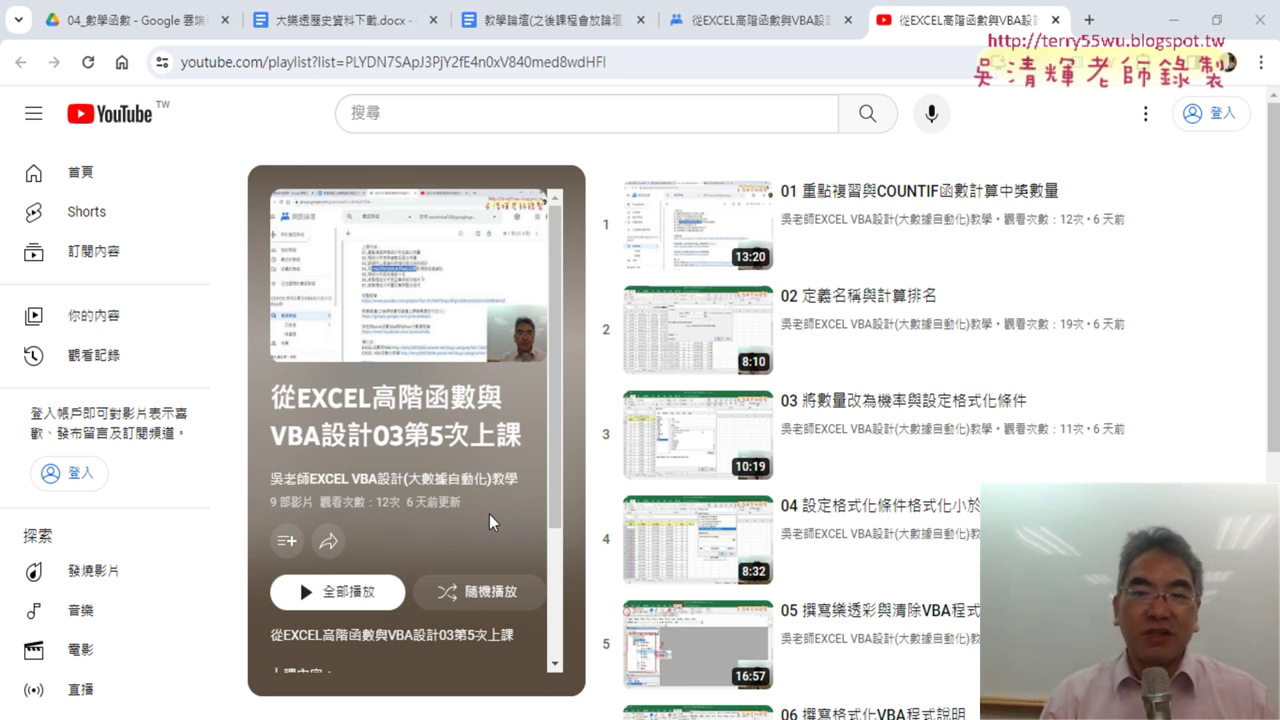
Step: Bring up the Google Groups course post and clear the old highlight on lesson line 01
{"action": "left_click", "coordinate": [758, 28]}
{"action": "left_click", "coordinate": [741, 335]}
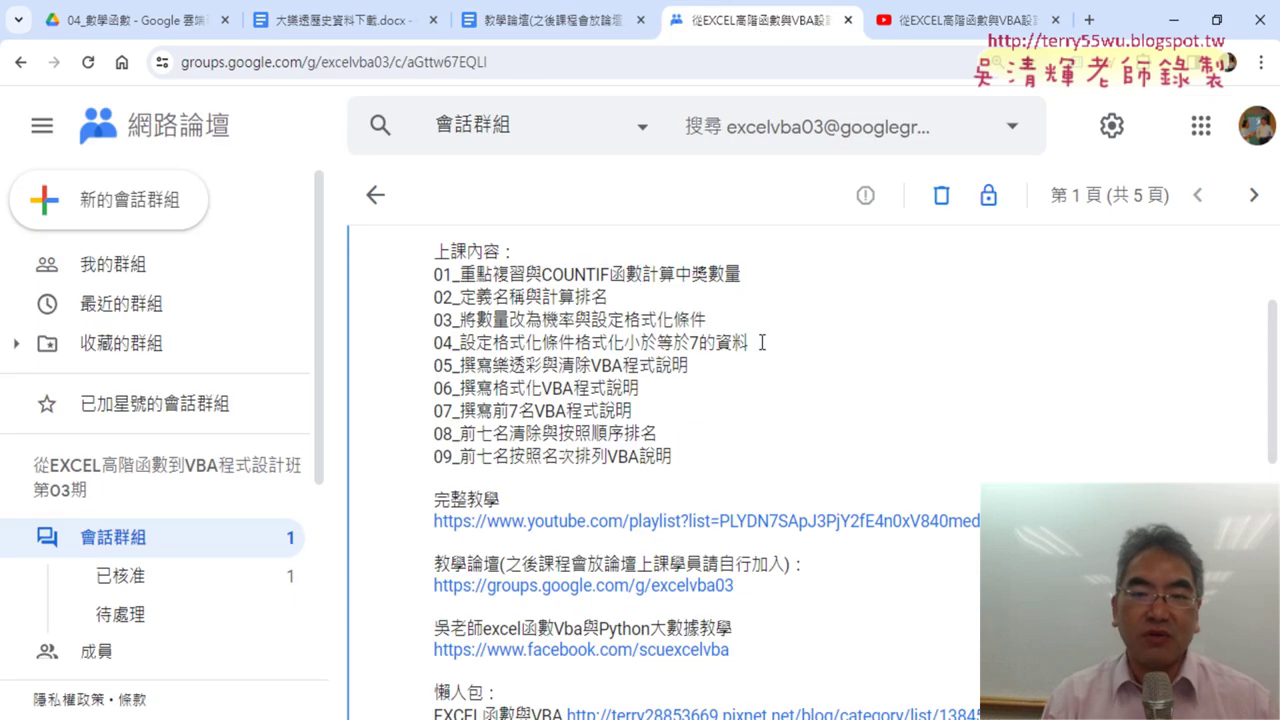
{"action": "left_click_drag", "start_coordinate": [540, 273], "coordinate": [745, 272]}
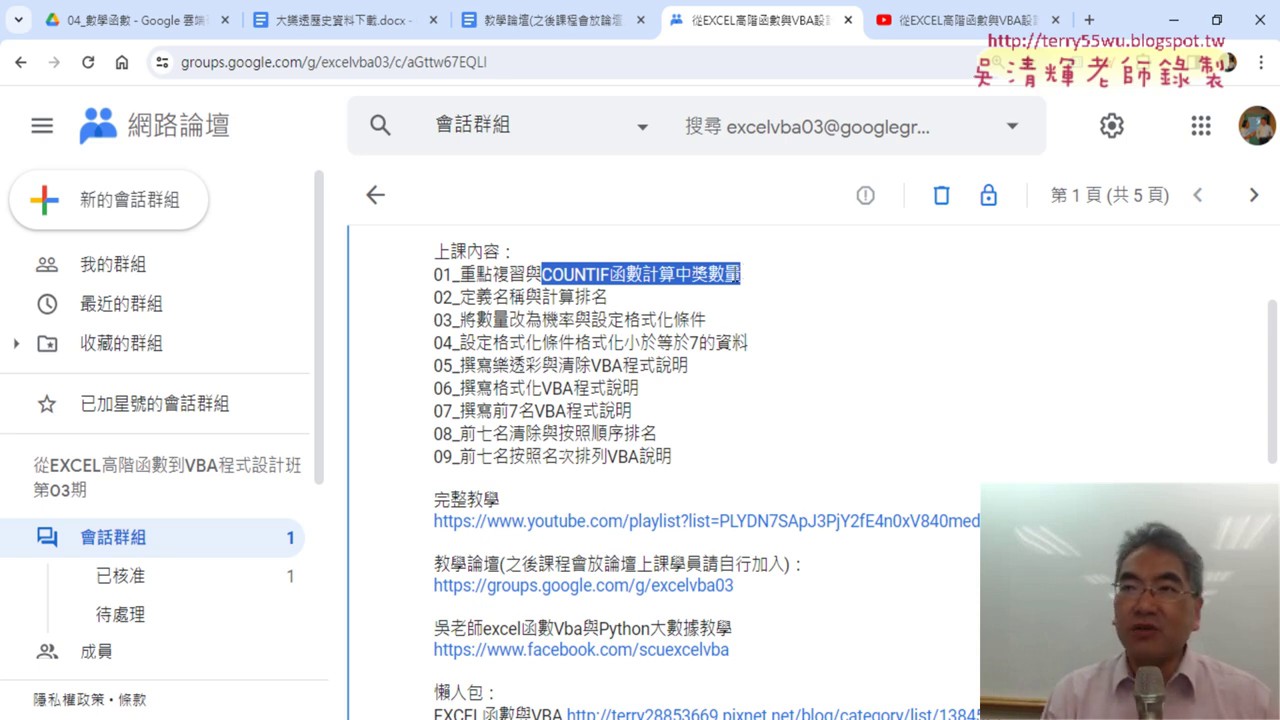
{"action": "left_click", "coordinate": [643, 286]}
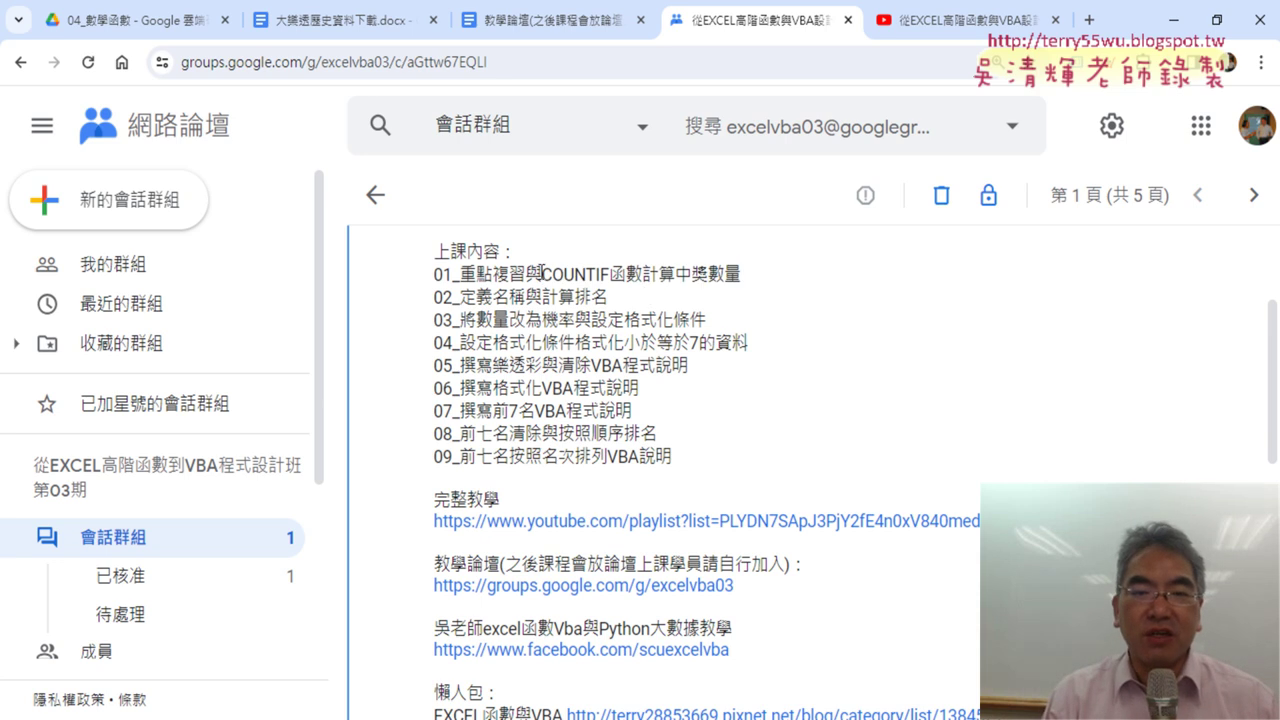
{"action": "left_click_drag", "start_coordinate": [541, 273], "coordinate": [640, 280]}
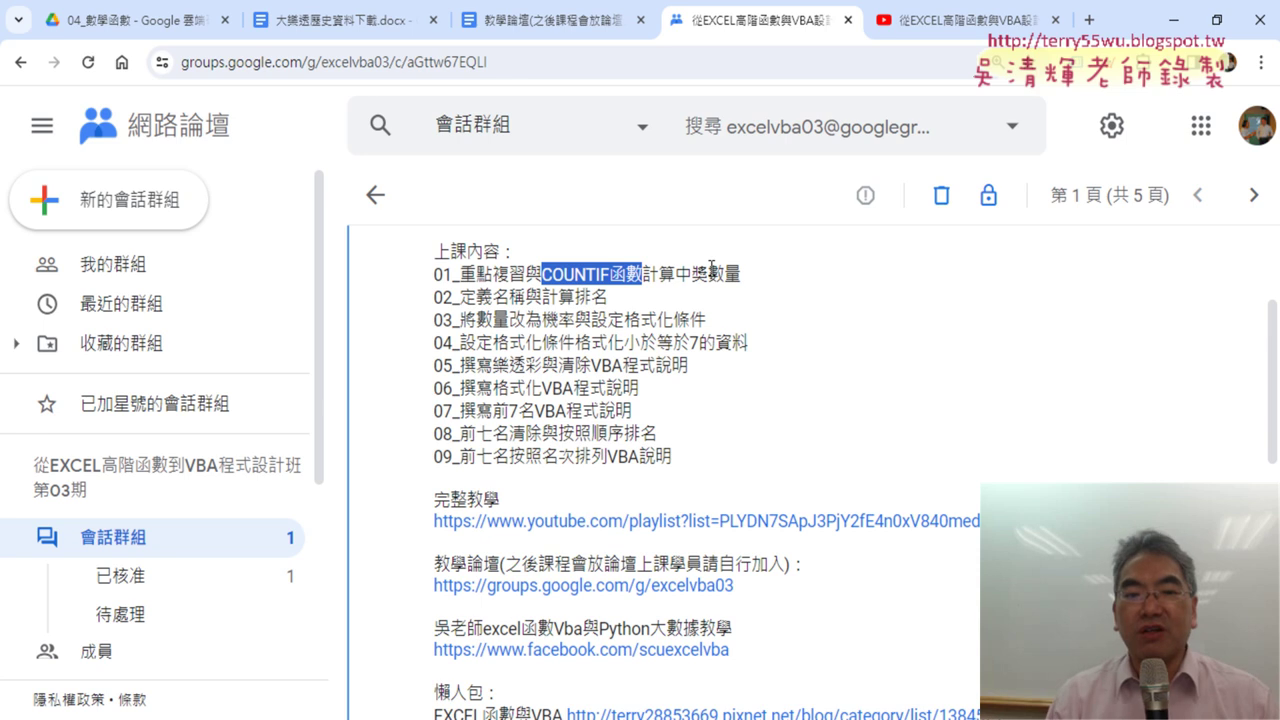
{"action": "left_click", "coordinate": [592, 277]}
{"action": "left_click_drag", "start_coordinate": [543, 273], "coordinate": [596, 274]}
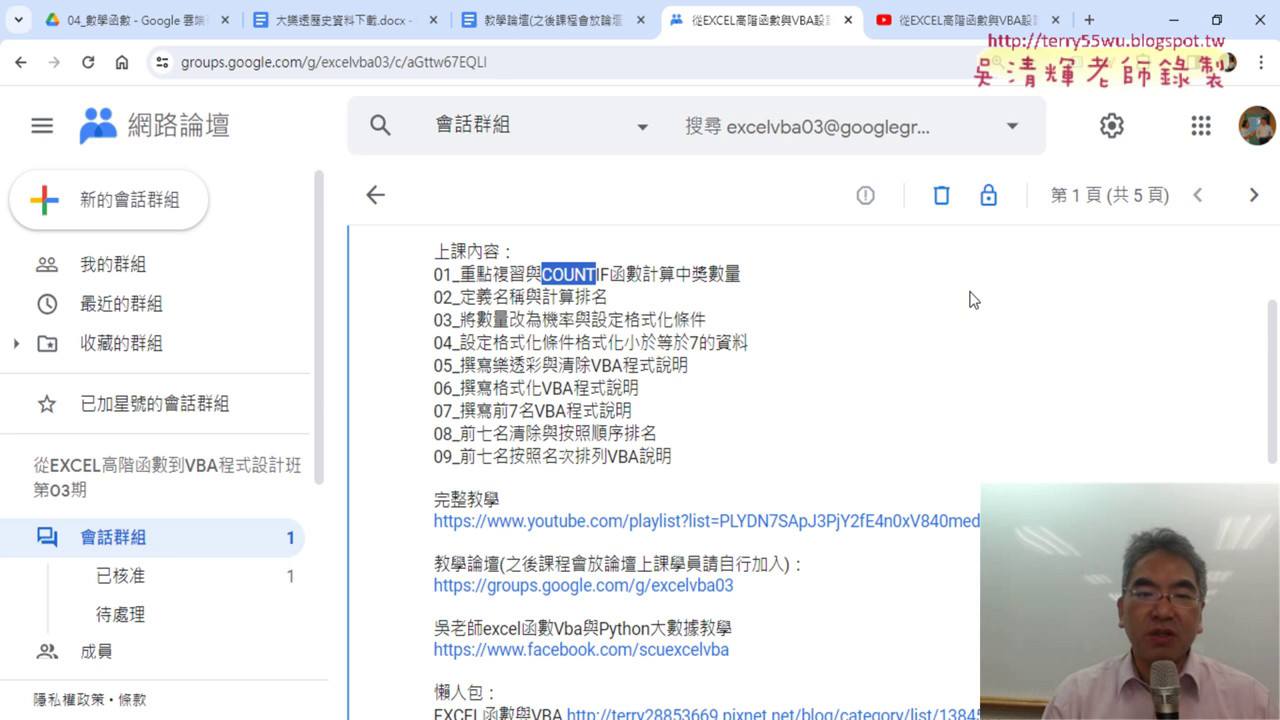
{"action": "left_click_drag", "start_coordinate": [460, 297], "coordinate": [525, 297]}
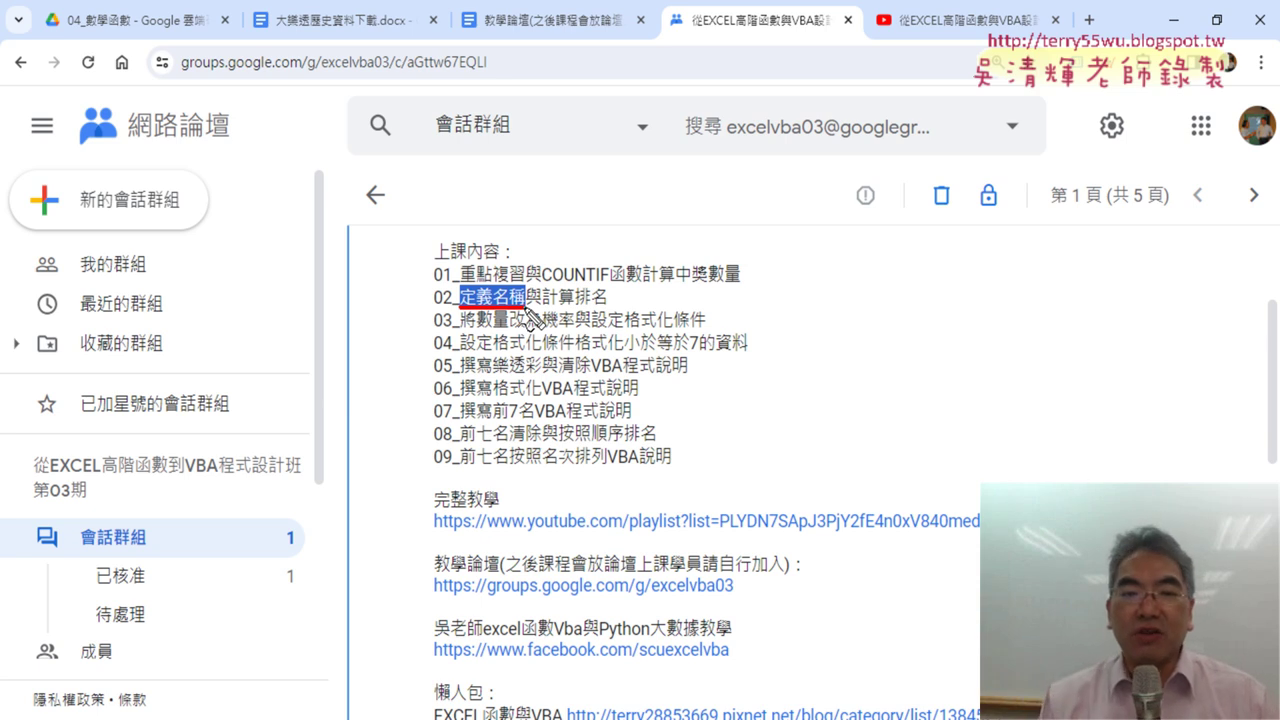
Step: Underline lesson topics 計算排名, 格式化, VBA and 前七名 with the pen, clear the ink, and switch to Excel
{"action": "mouse_move", "coordinate": [527, 187]}
{"action": "left_mouse_down"}
{"action": "mouse_move", "coordinate": [550, 185]}
{"action": "mouse_move", "coordinate": [527, 220]}
{"action": "mouse_move", "coordinate": [548, 203]}
{"action": "mouse_move", "coordinate": [578, 224]}
{"action": "left_mouse_up"}
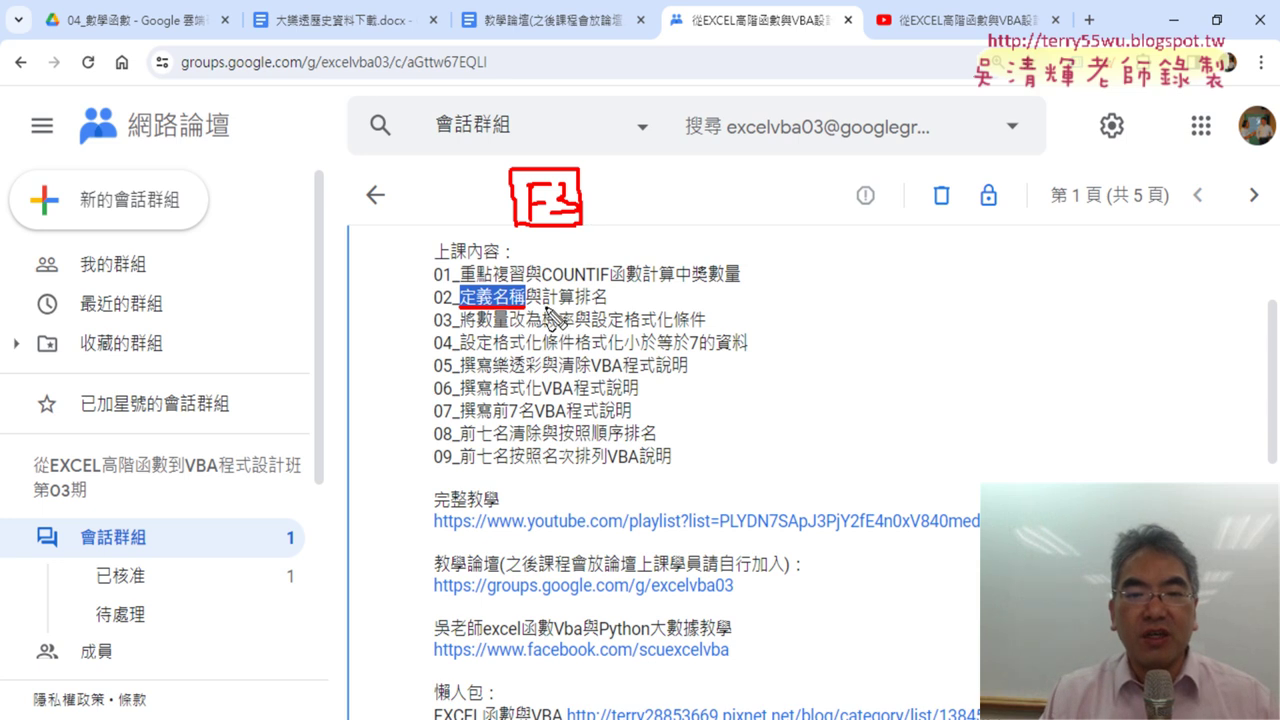
{"action": "left_click_drag", "start_coordinate": [543, 307], "coordinate": [605, 308]}
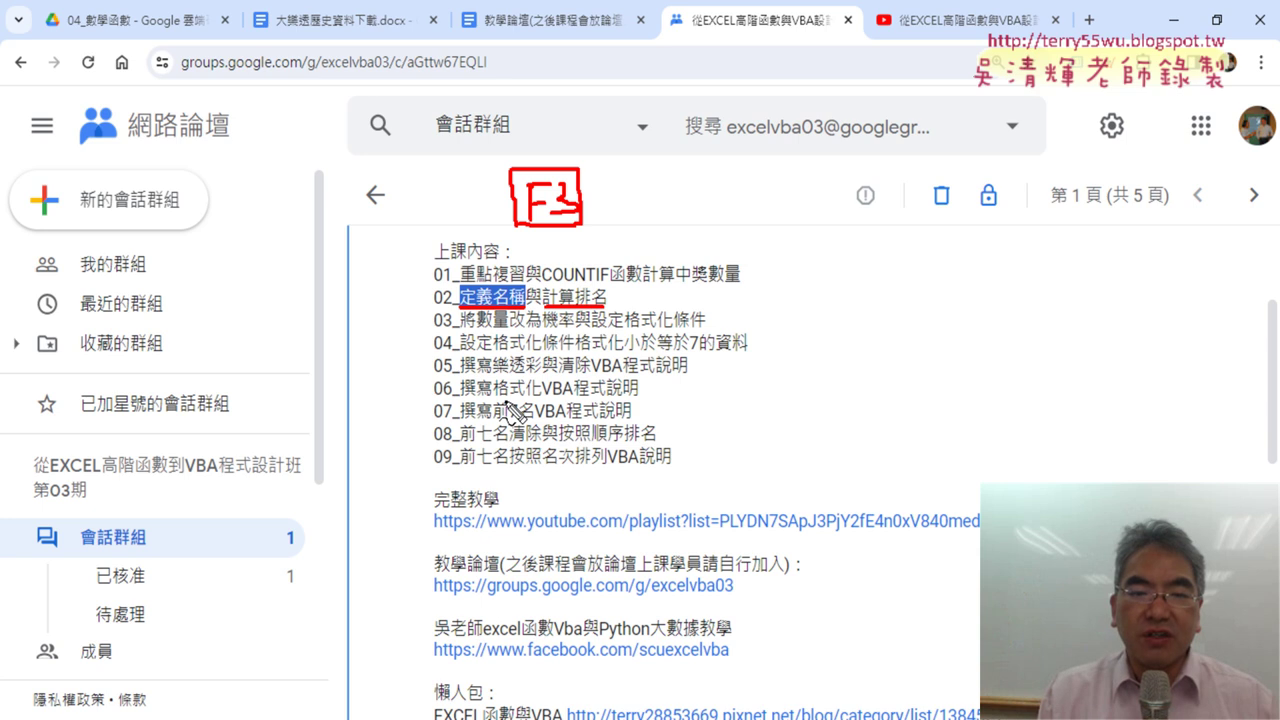
{"action": "left_click_drag", "start_coordinate": [500, 399], "coordinate": [542, 399]}
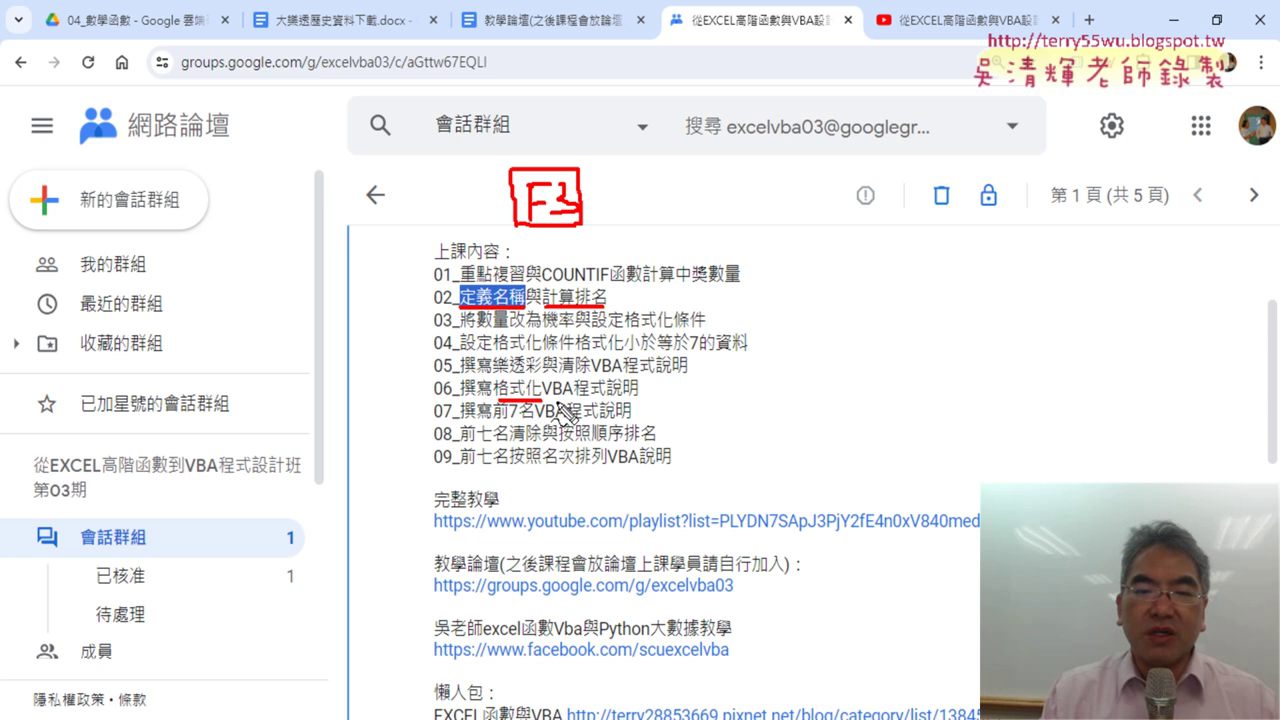
{"action": "left_click_drag", "start_coordinate": [547, 400], "coordinate": [577, 399]}
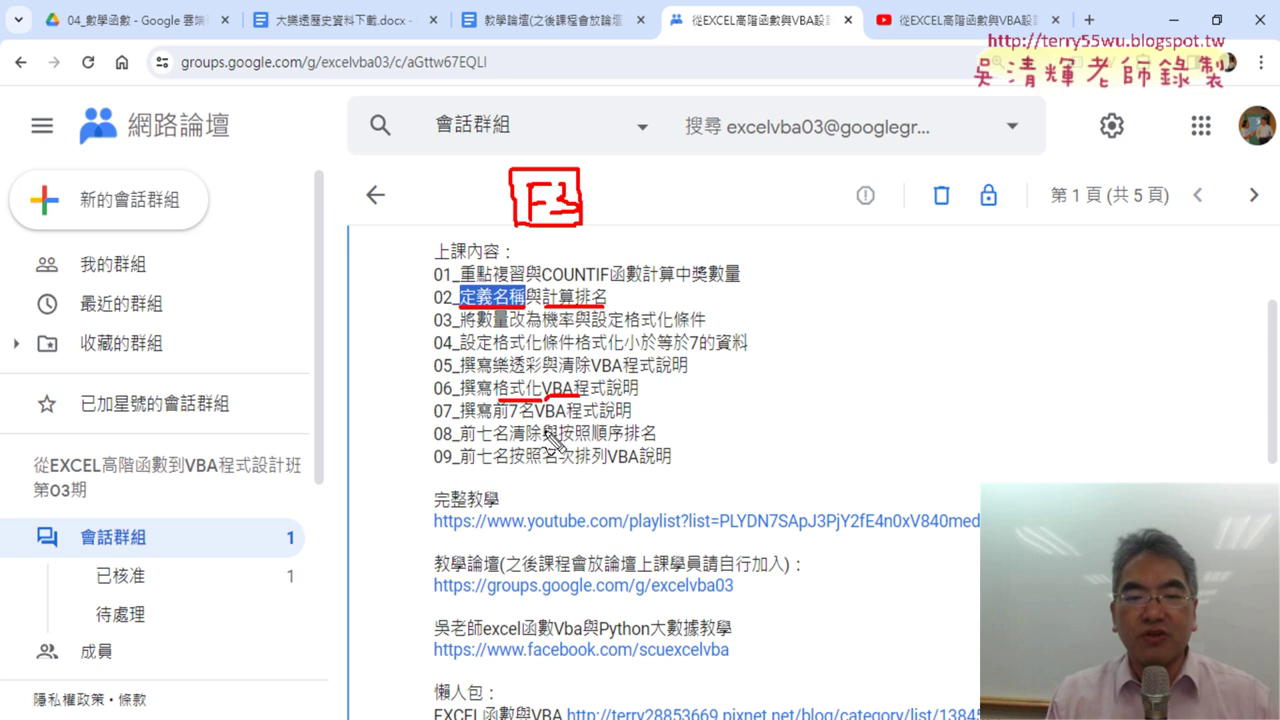
{"action": "left_click_drag", "start_coordinate": [476, 445], "coordinate": [510, 446]}
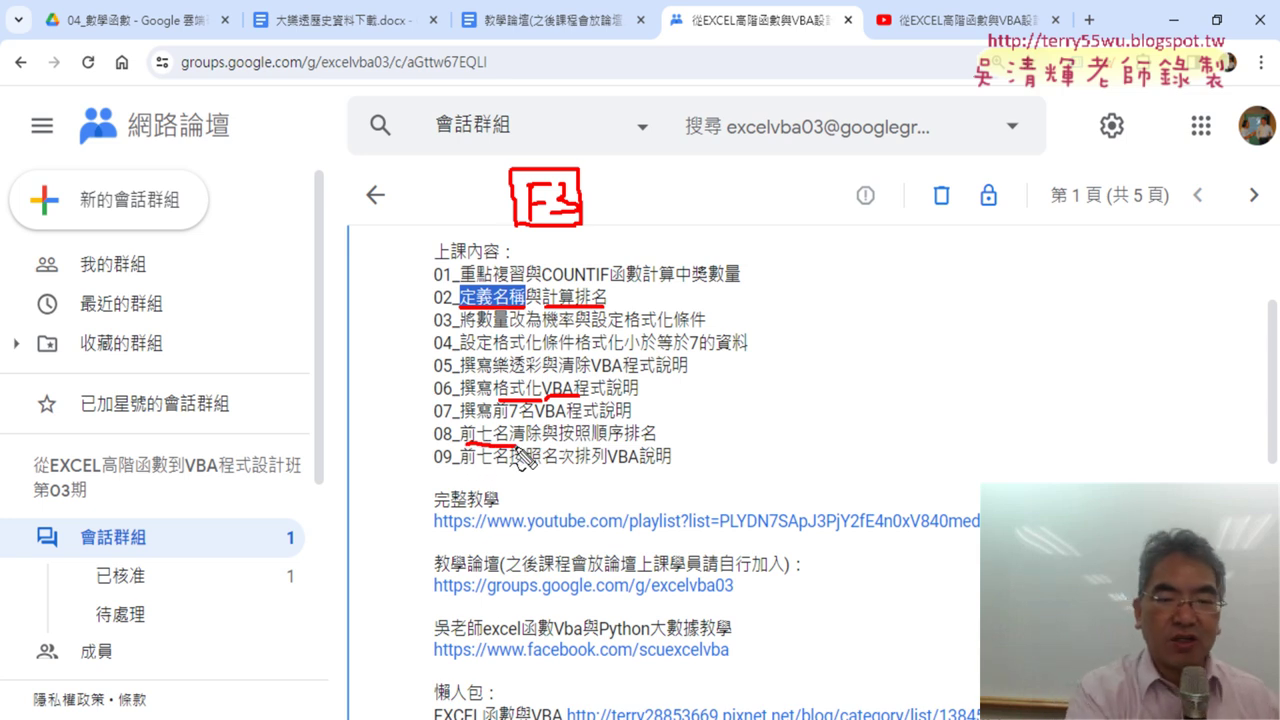
{"action": "key", "text": "Escape"}
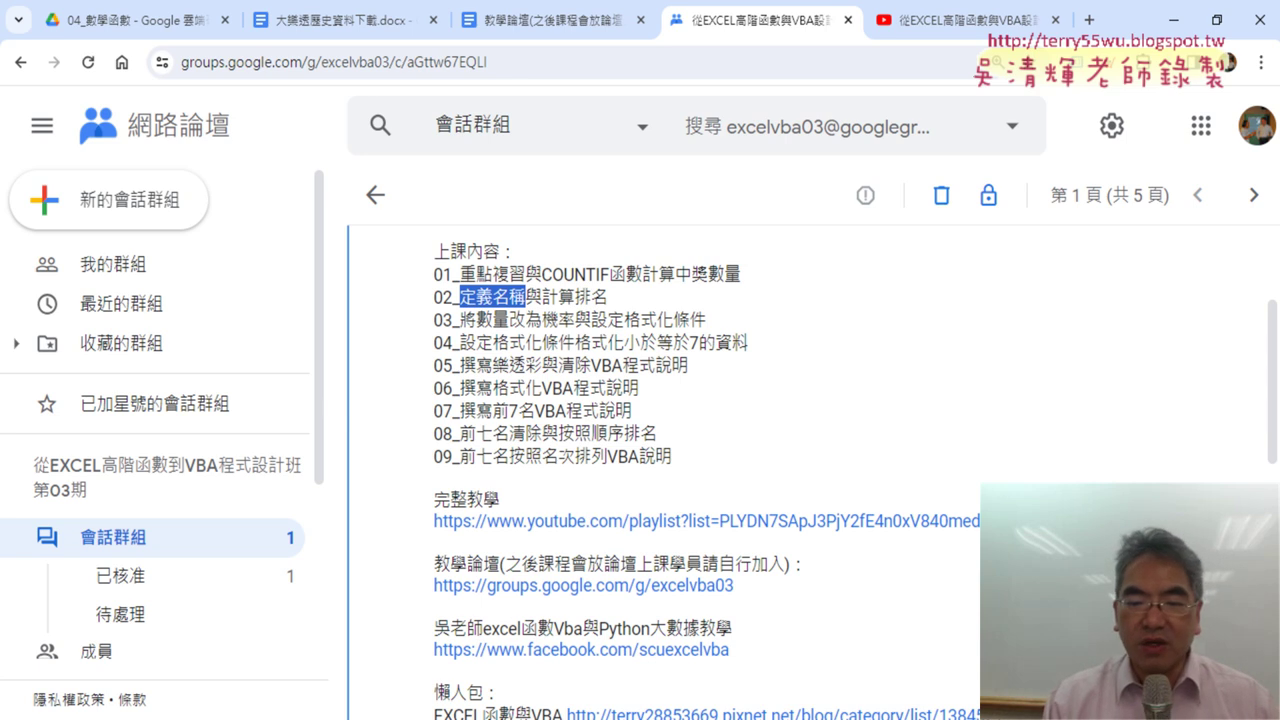
{"action": "key", "text": "alt+Tab"}
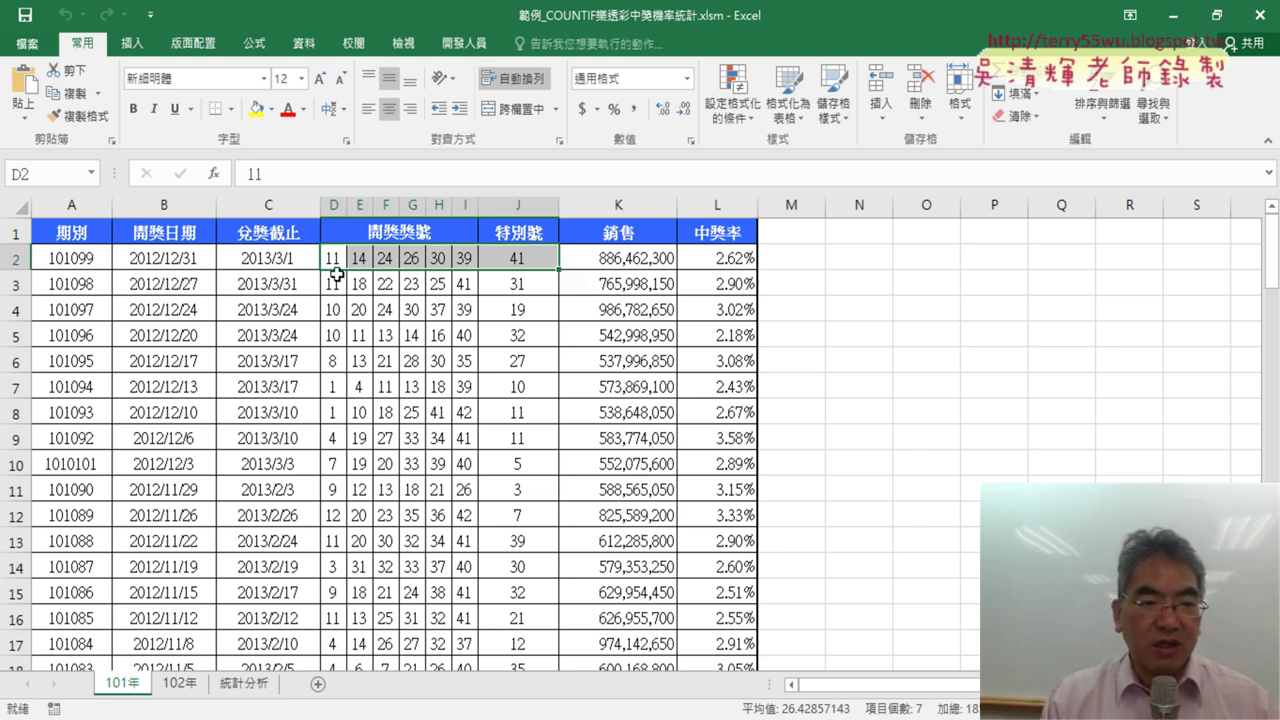
Step: Select D2:J100 so the Name Box shows 開獎101, and mark the drawn-number columns with ink
{"action": "left_click_drag", "start_coordinate": [336, 260], "coordinate": [515, 258]}
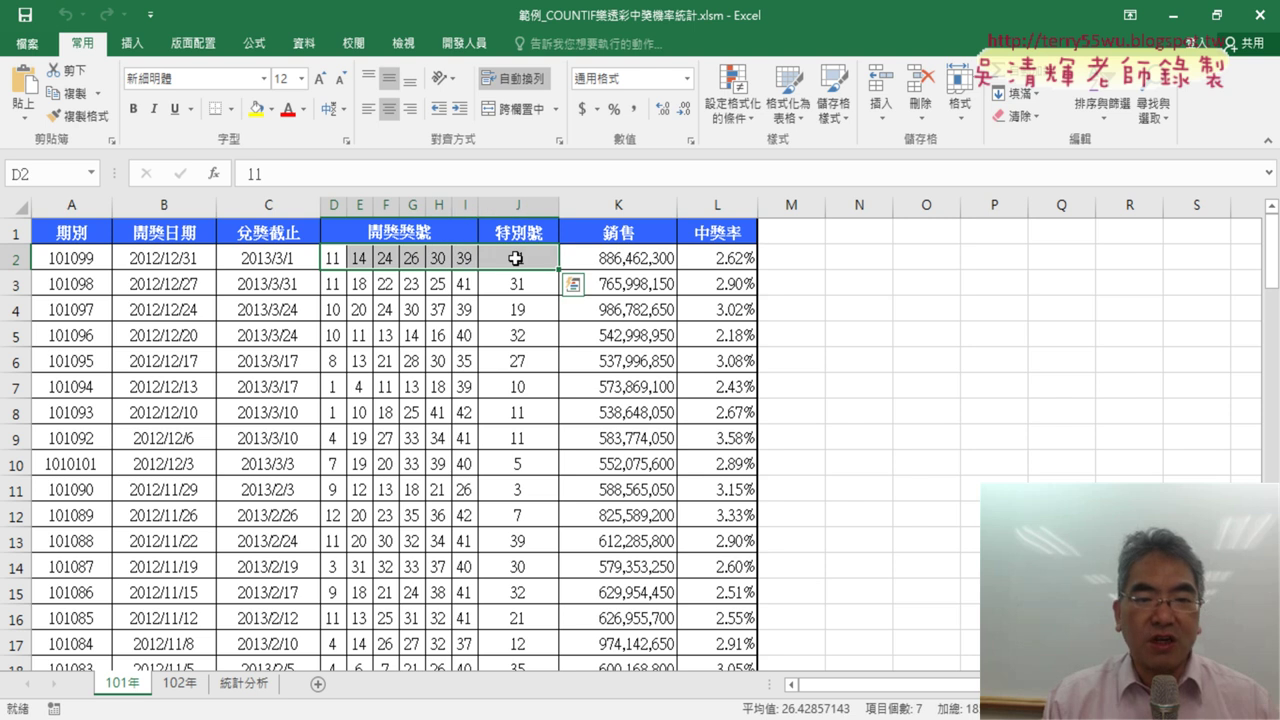
{"action": "key", "text": "ctrl+shift+Down"}
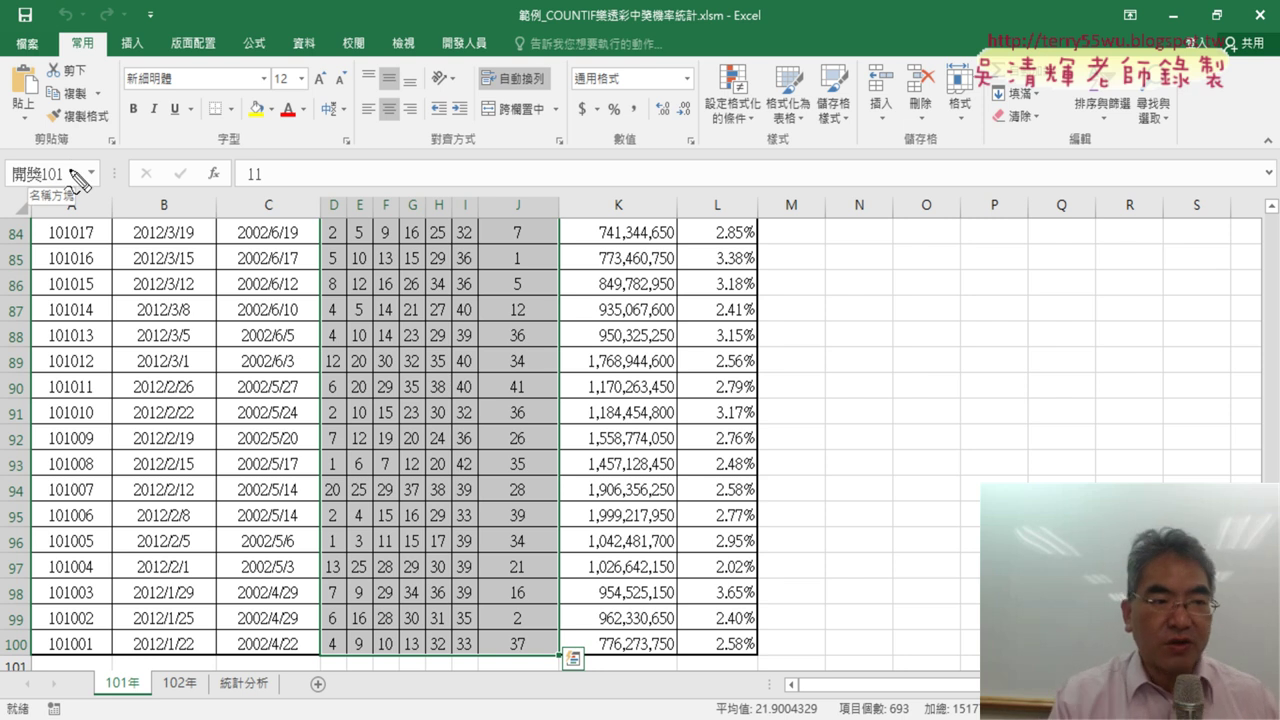
{"action": "left_click_drag", "start_coordinate": [60, 220], "coordinate": [100, 214]}
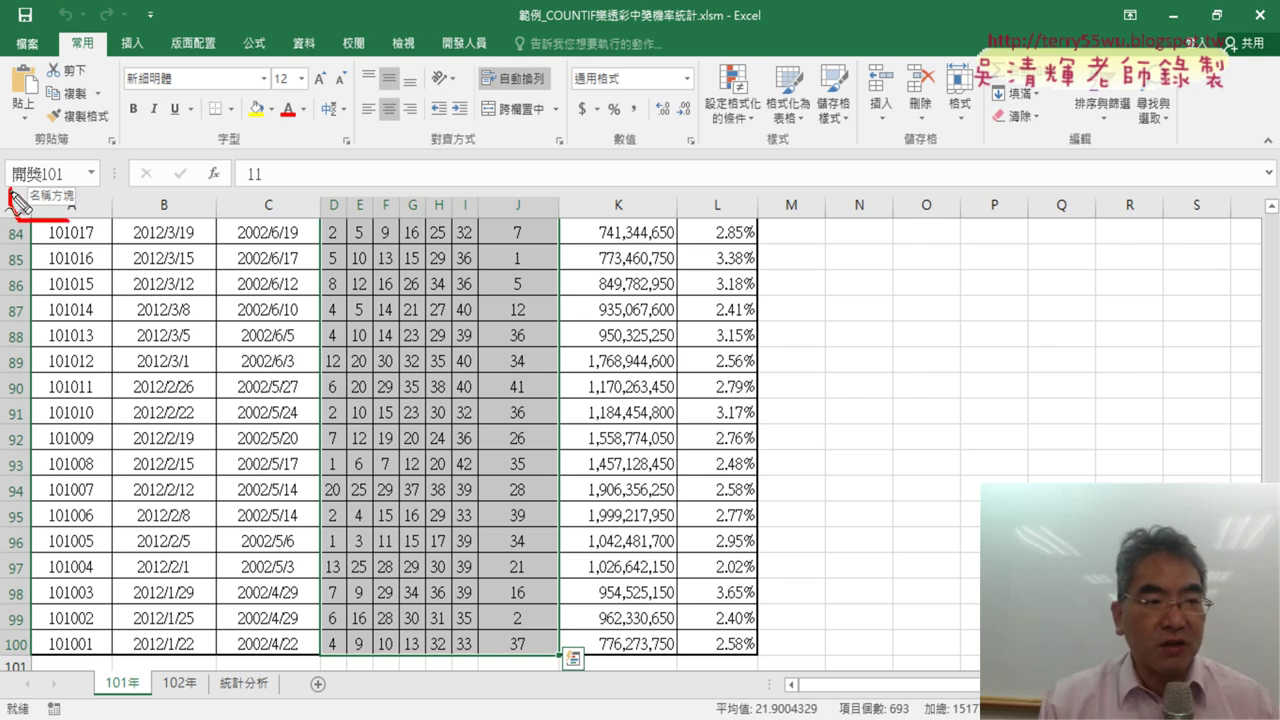
{"action": "left_click_drag", "start_coordinate": [316, 182], "coordinate": [300, 610]}
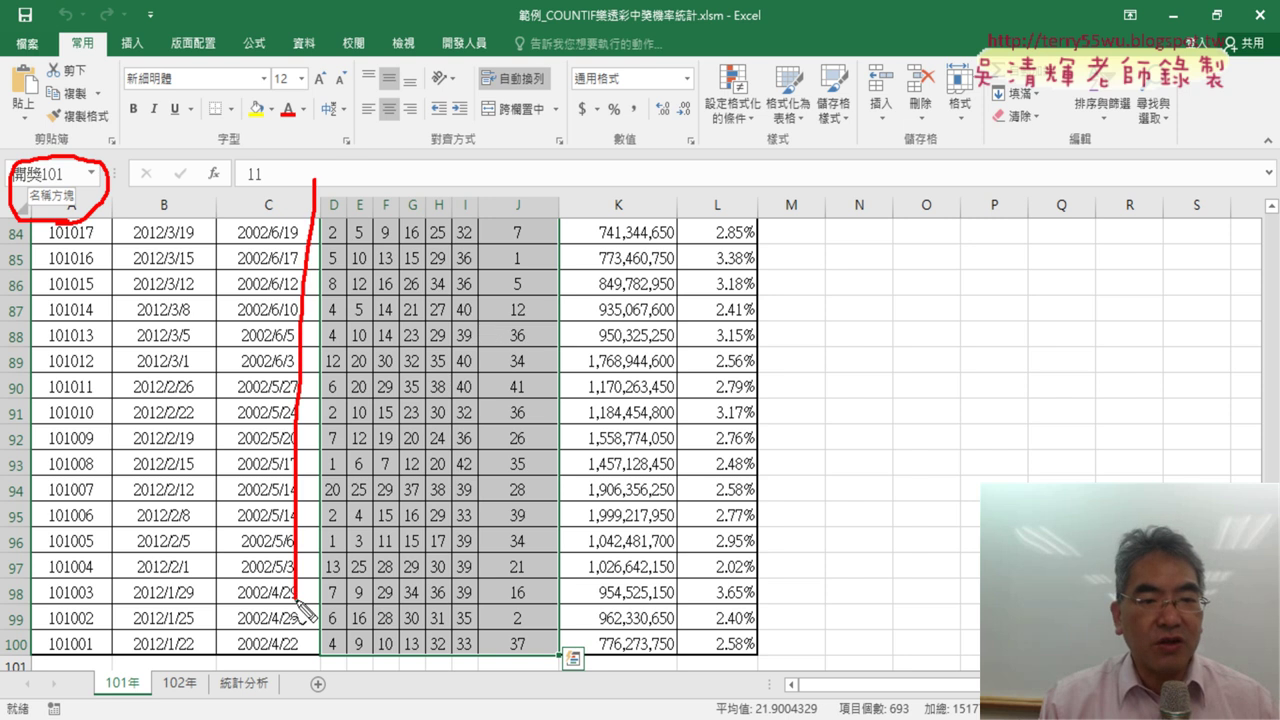
{"action": "left_click_drag", "start_coordinate": [343, 158], "coordinate": [537, 505]}
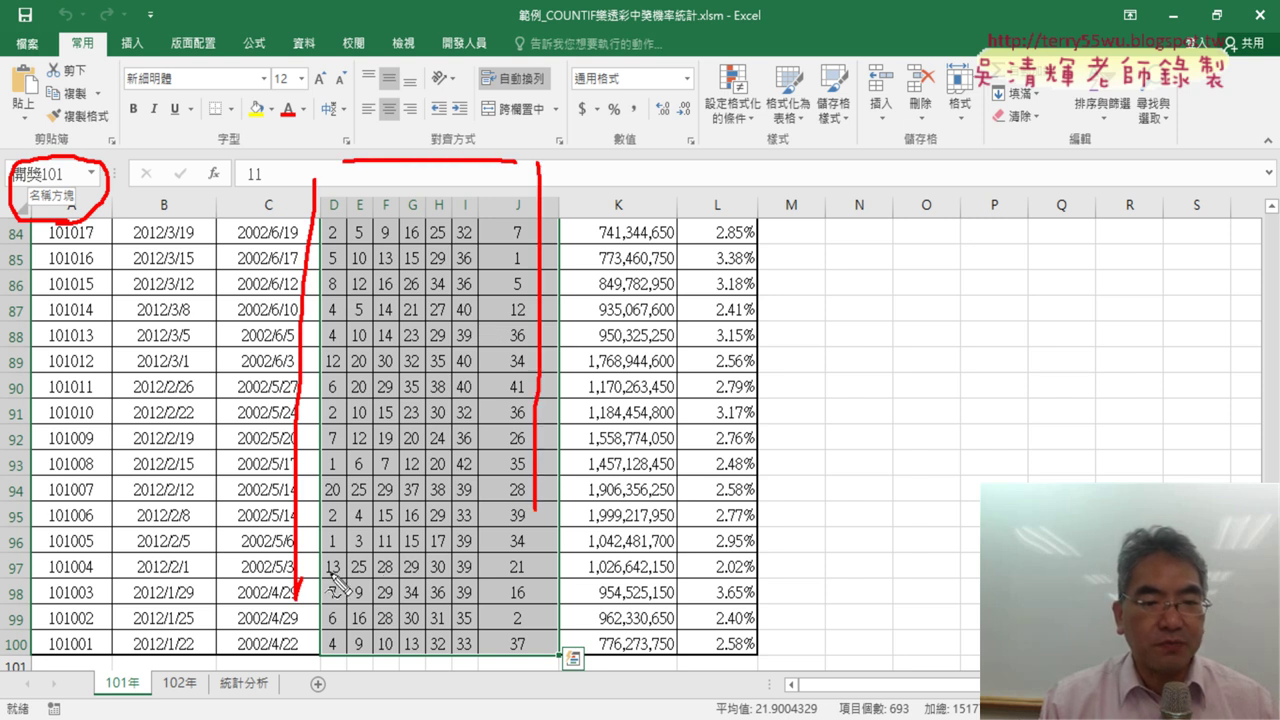
{"action": "left_click_drag", "start_coordinate": [330, 573], "coordinate": [516, 573]}
{"action": "mouse_move", "coordinate": [300, 248]}
{"action": "left_mouse_down"}
{"action": "mouse_move", "coordinate": [133, 188]}
{"action": "mouse_move", "coordinate": [155, 199]}
{"action": "mouse_move", "coordinate": [183, 176]}
{"action": "left_mouse_up"}
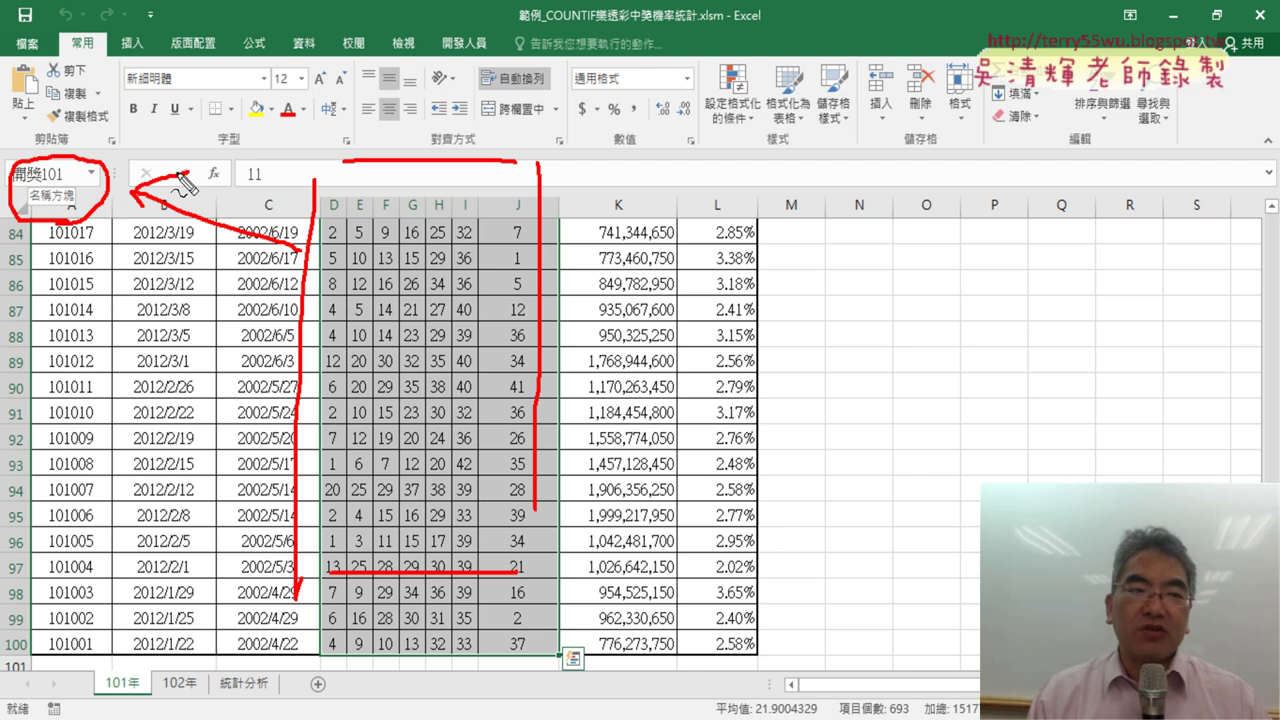
Step: Clear the annotations and start an entry in empty cell M84
{"action": "key", "text": "Escape"}
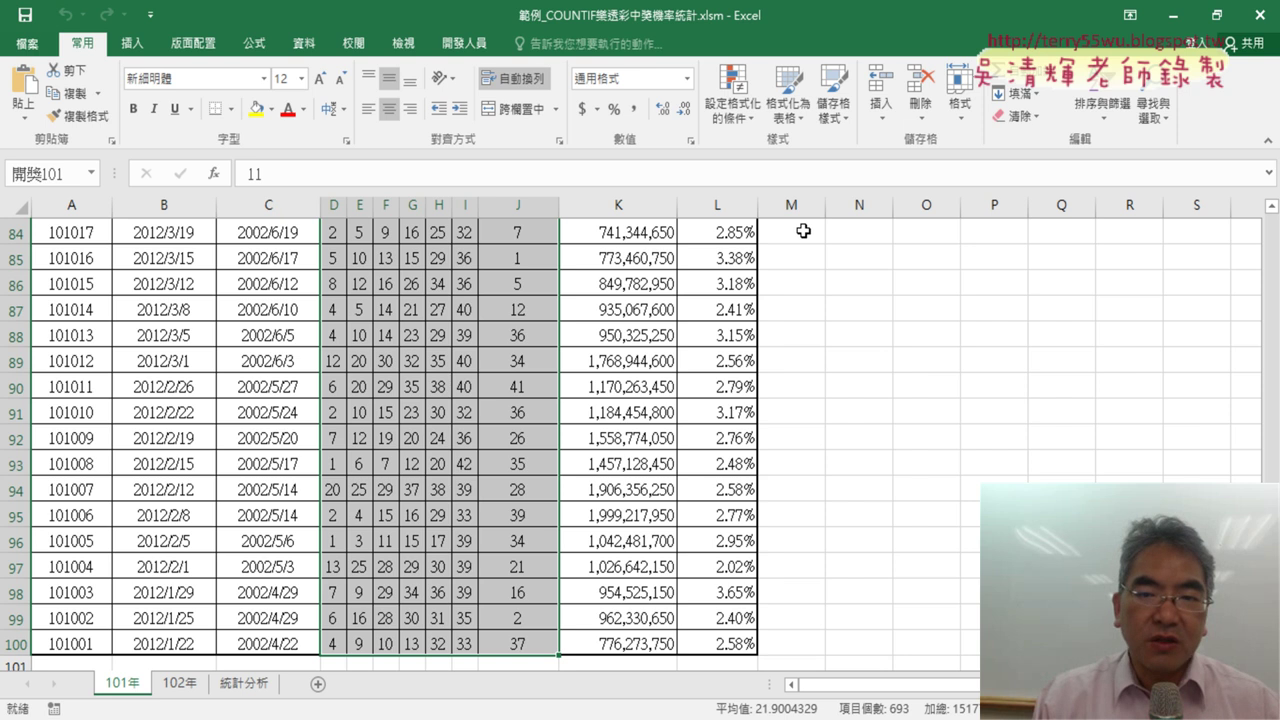
{"action": "left_click", "coordinate": [803, 231]}
{"action": "left_click", "coordinate": [465, 166]}
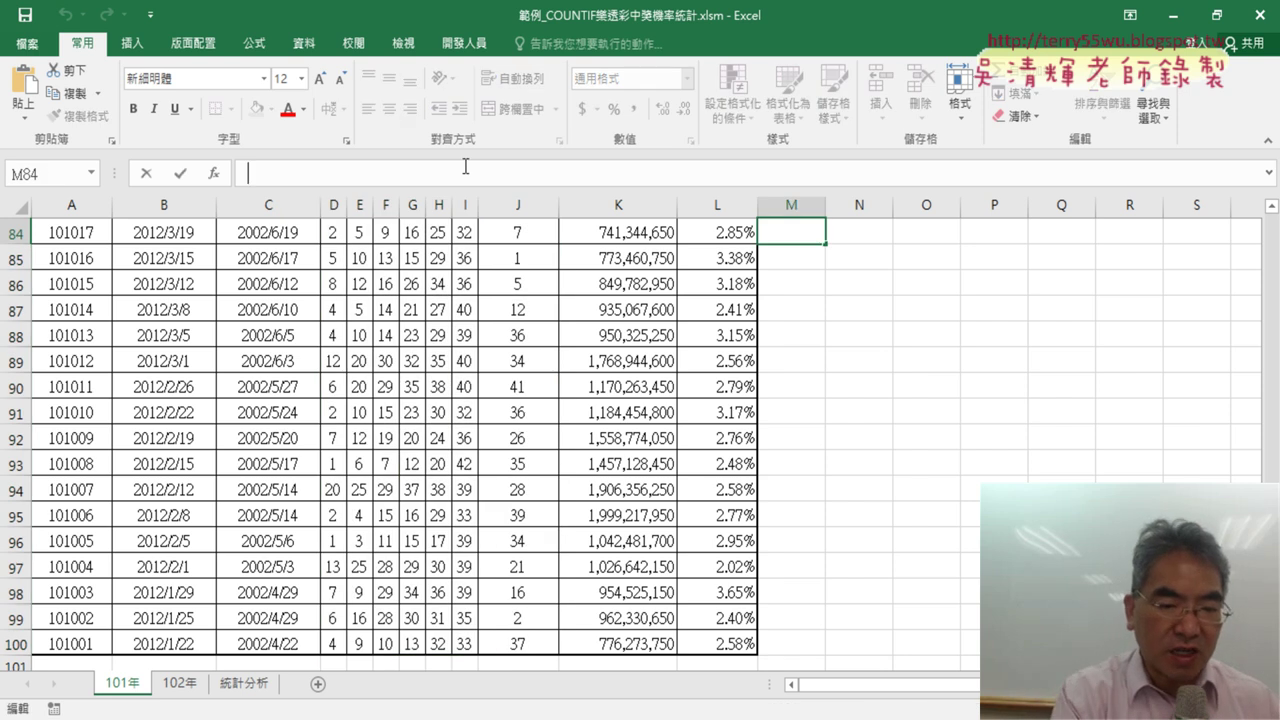
Step: Check the defined names list with F3, then go to the 統計分析 sheet
{"action": "key", "text": "F3"}
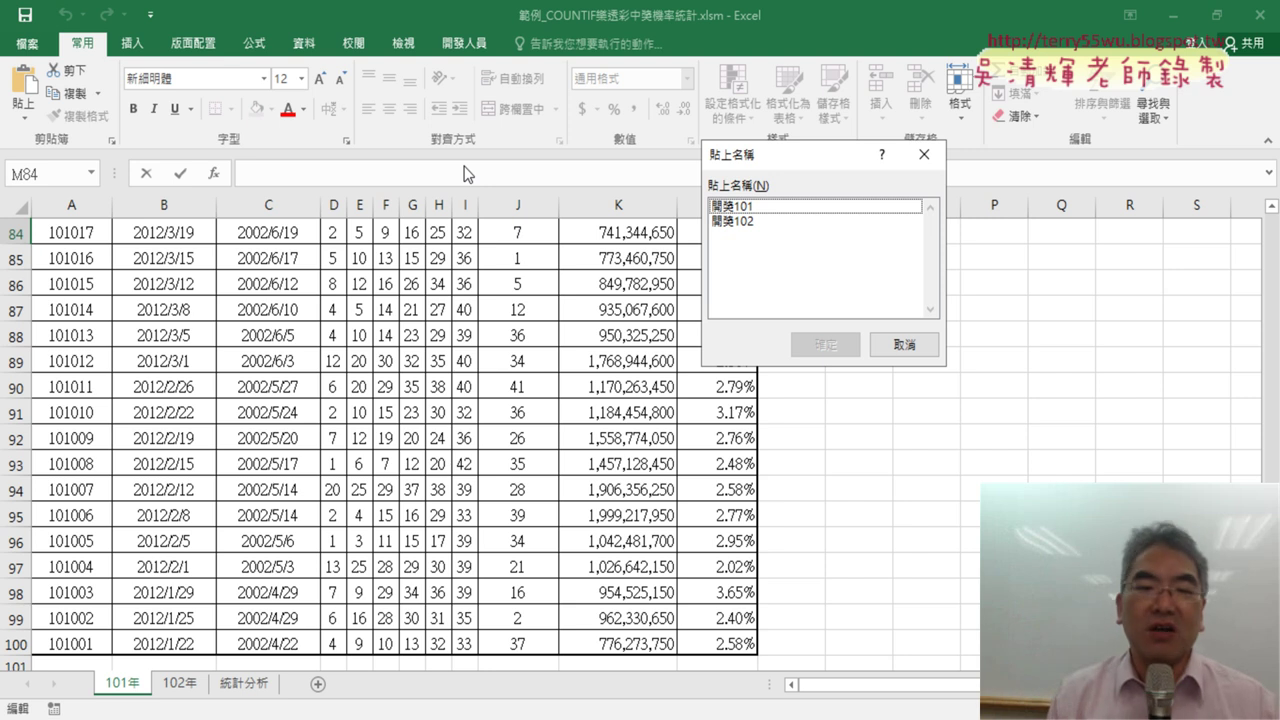
{"action": "key", "text": "Escape"}
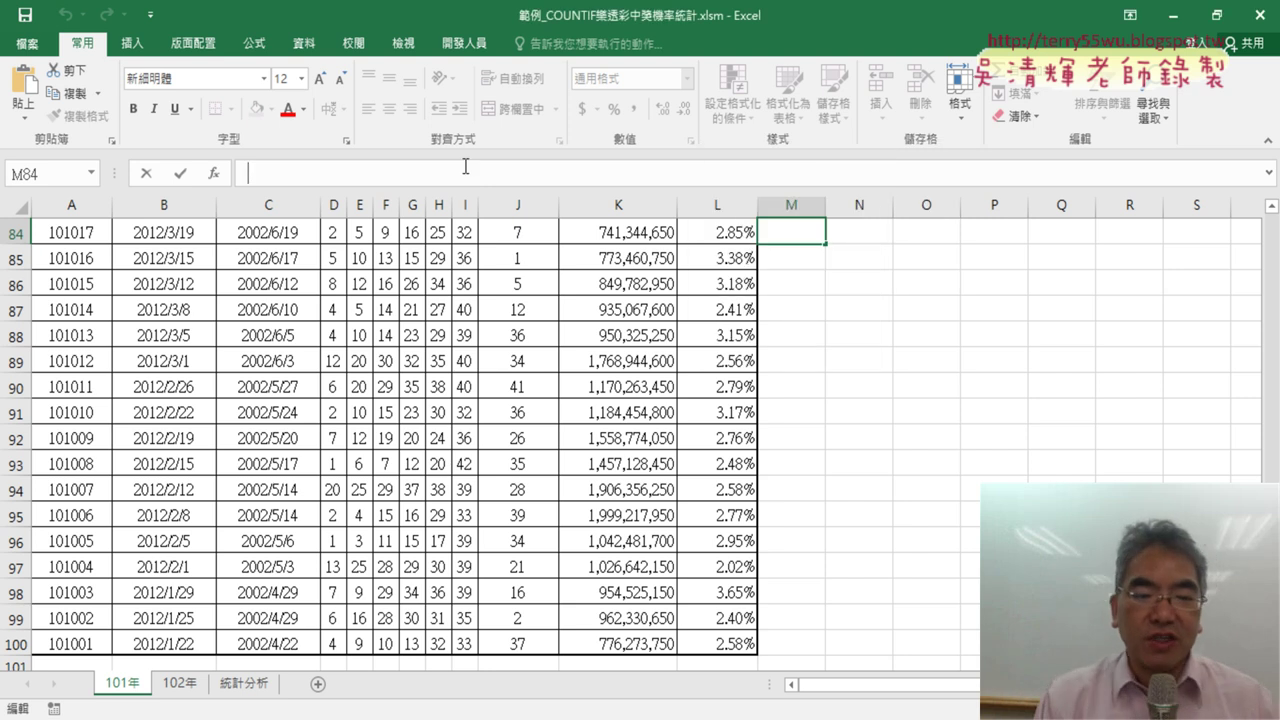
{"action": "left_click", "coordinate": [245, 684]}
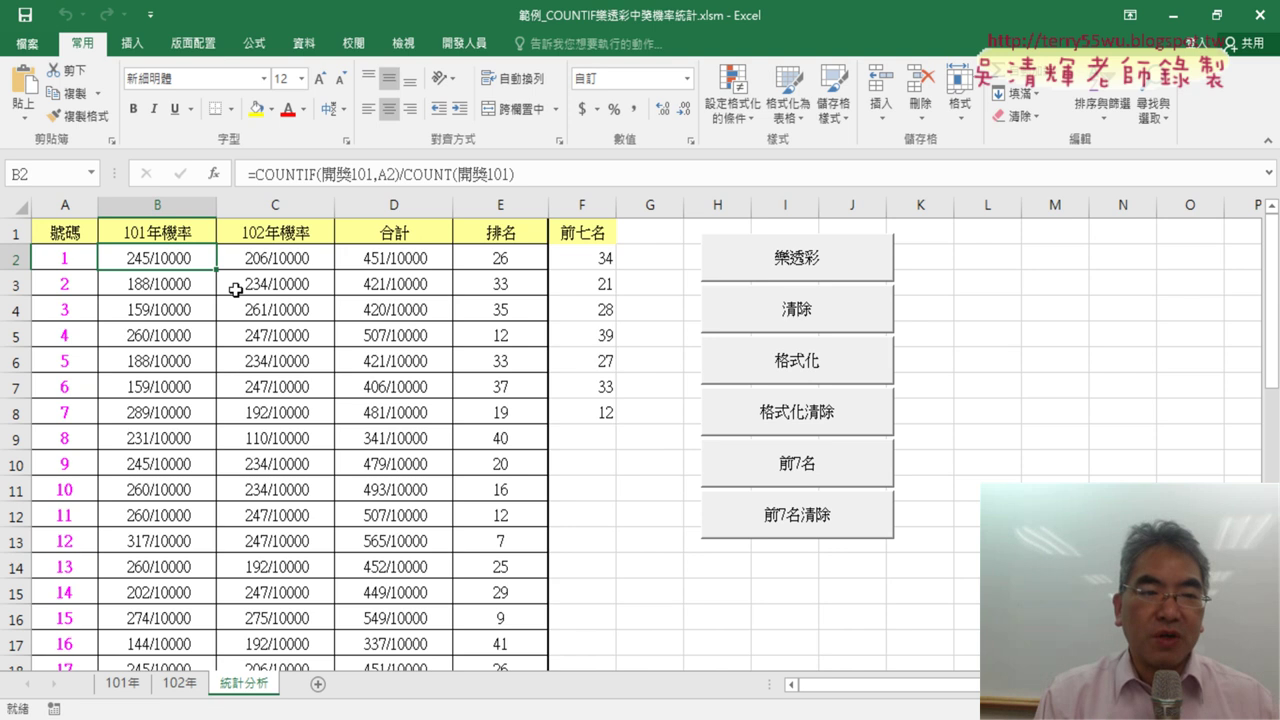
Step: Open COUNTIF's Function Arguments for B2, showing Range 開獎101 and Criteria A2
{"action": "left_click", "coordinate": [287, 174]}
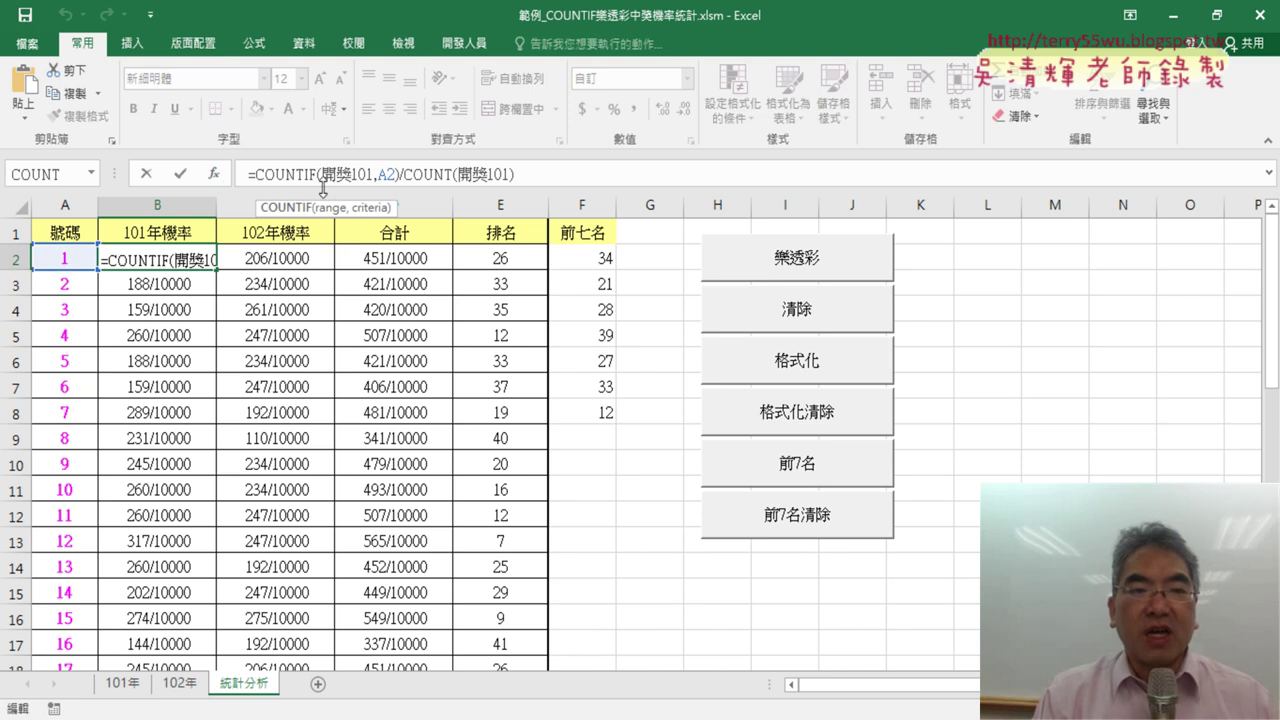
{"action": "left_click_drag", "start_coordinate": [322, 179], "coordinate": [369, 180]}
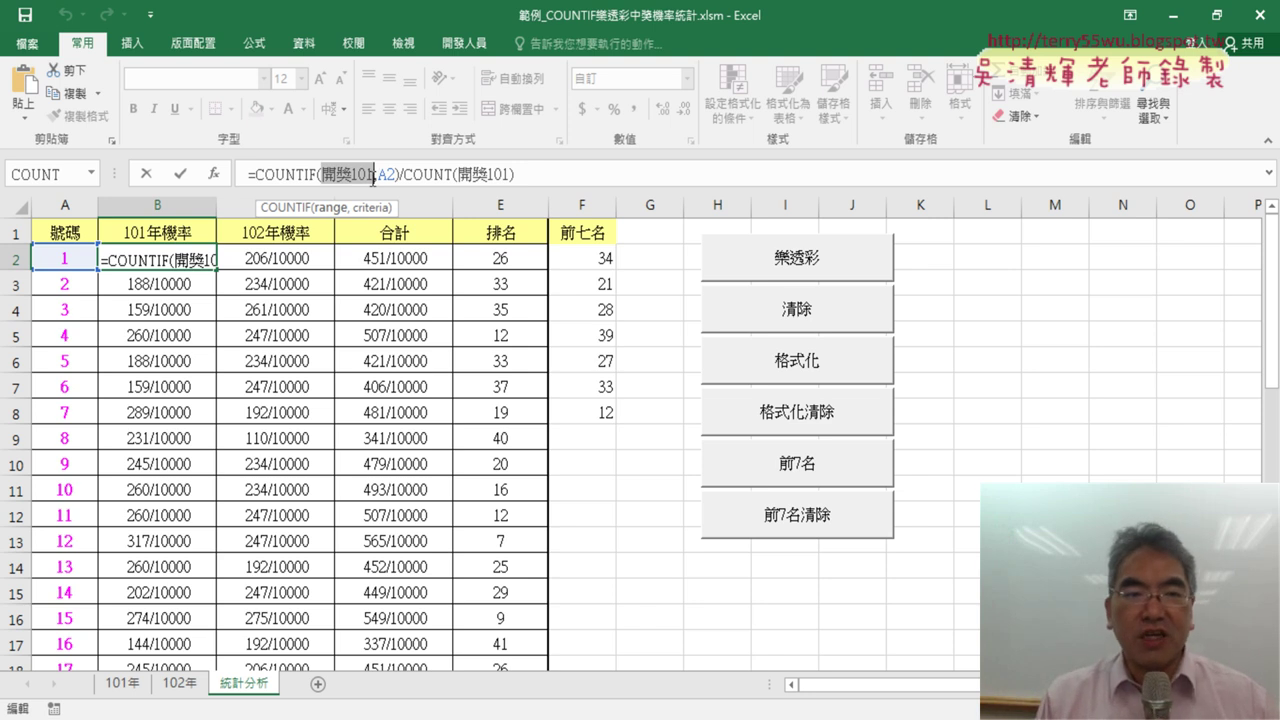
{"action": "left_click", "coordinate": [266, 173]}
{"action": "left_click", "coordinate": [212, 175]}
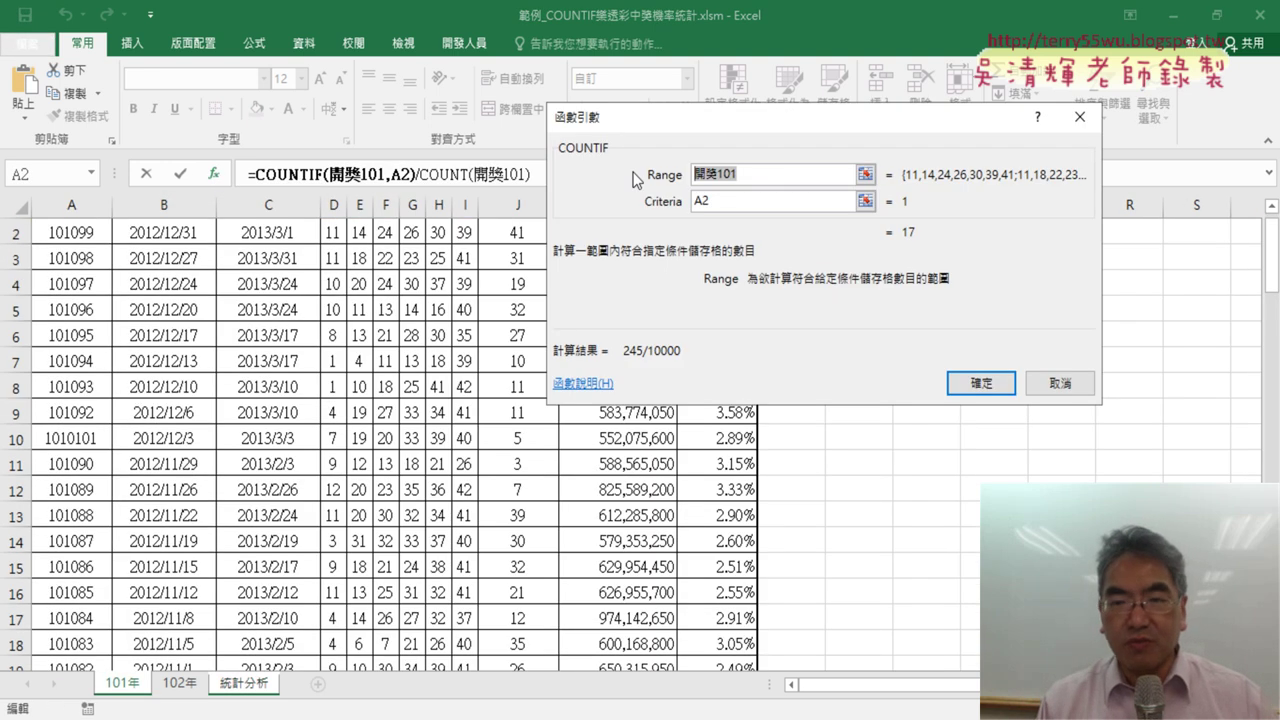
Step: Delete 開獎101 from COUNTIF's Range and paste it back from the F3 names list
{"action": "key", "text": "Delete"}
{"action": "key", "text": "F3"}
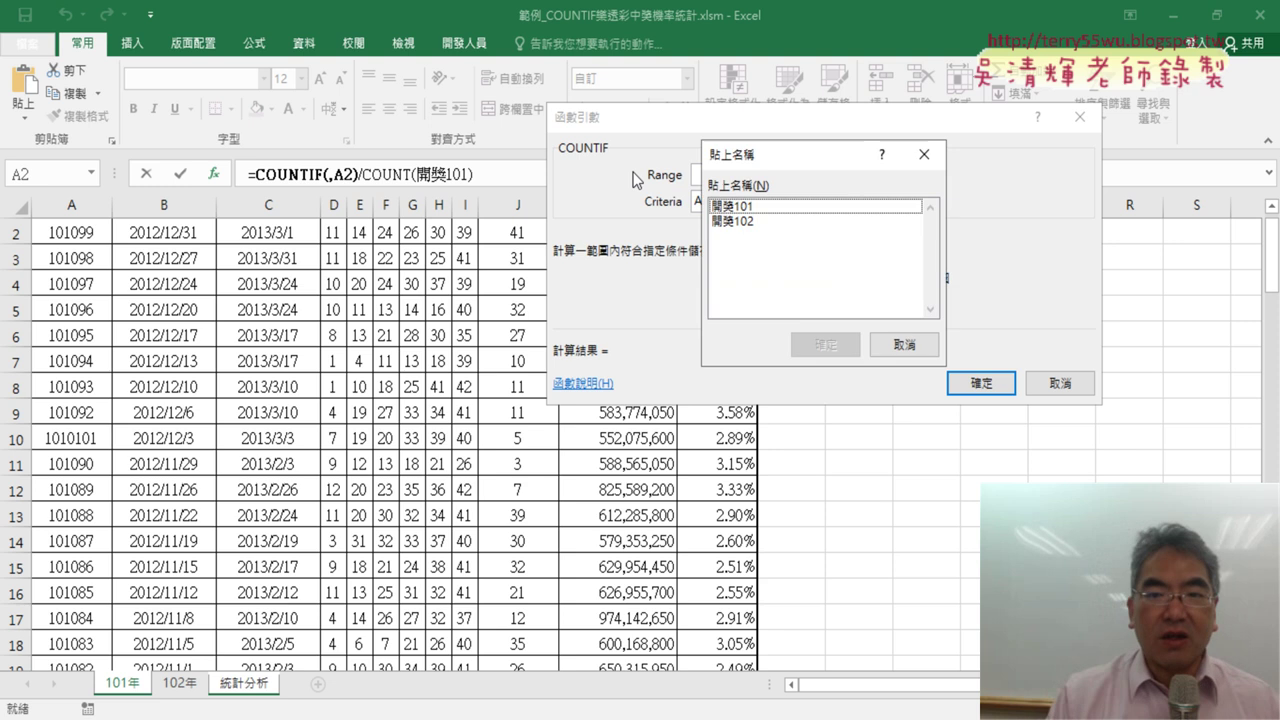
{"action": "left_click", "coordinate": [762, 207]}
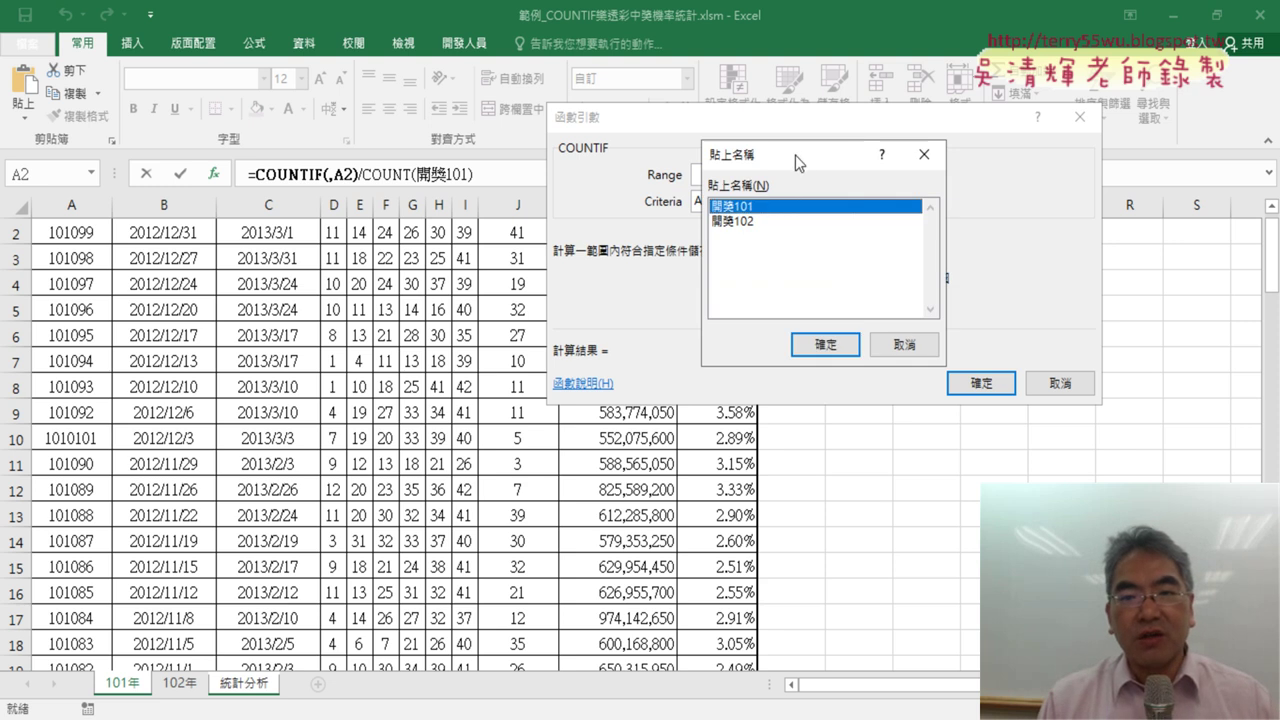
{"action": "left_click_drag", "start_coordinate": [795, 155], "coordinate": [938, 145]}
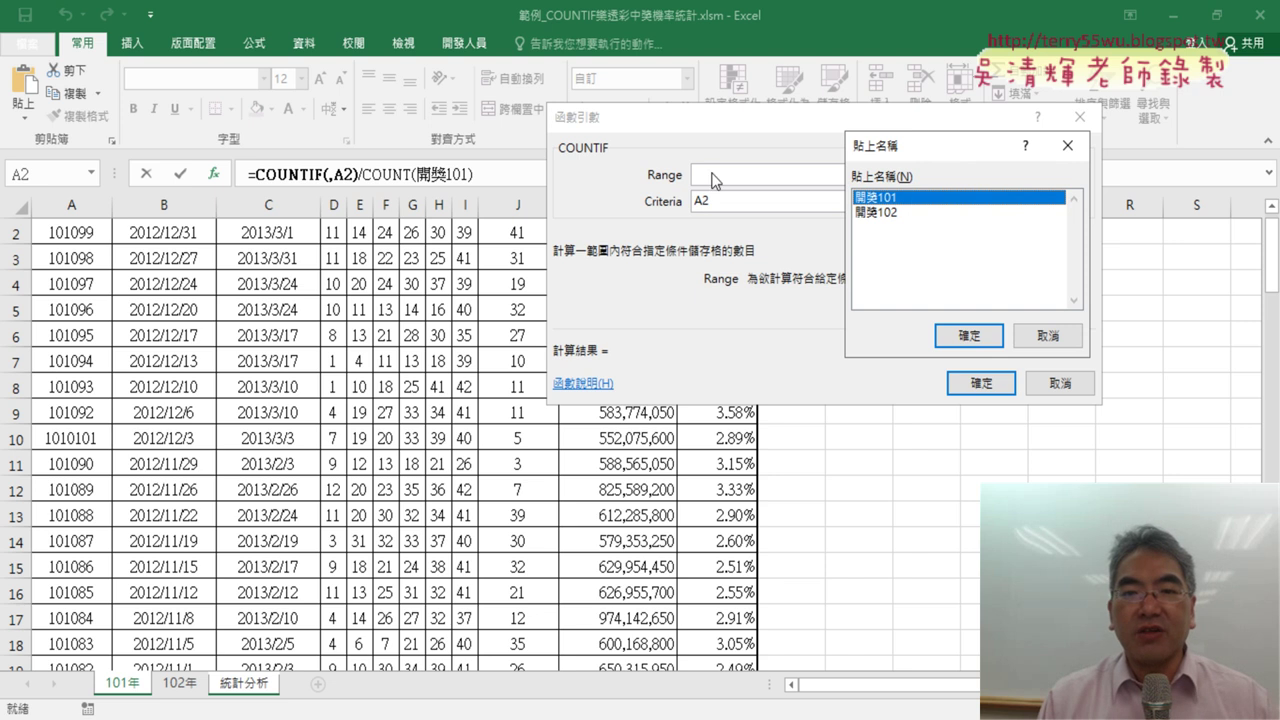
{"action": "left_click", "coordinate": [969, 335]}
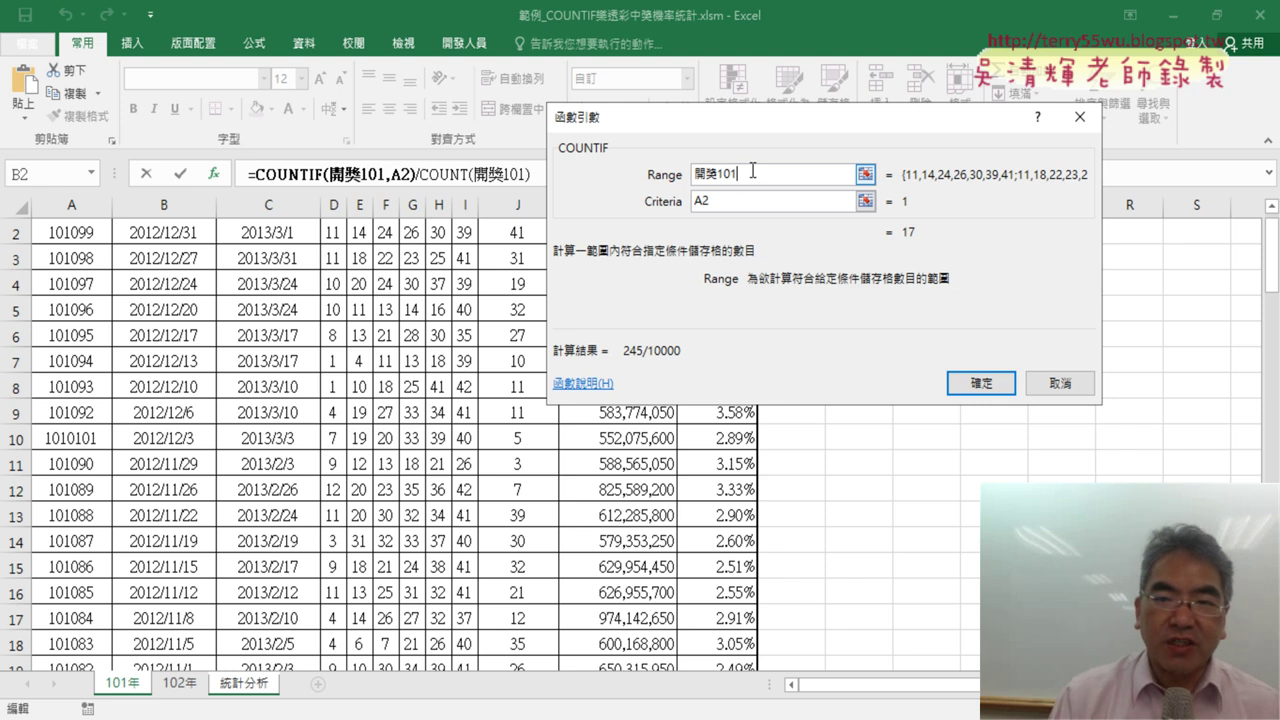
{"action": "double_click", "coordinate": [743, 173]}
{"action": "key", "text": "BackSpace"}
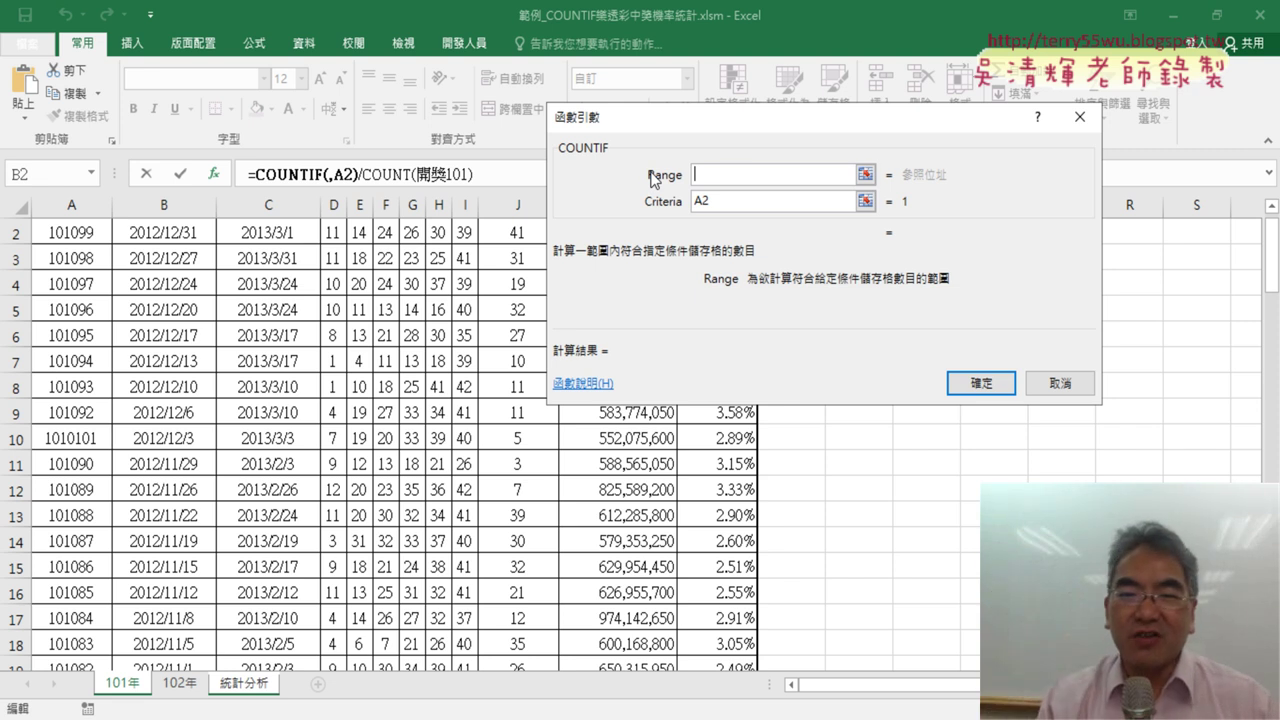
Step: Re-insert 開獎101 as the Range via F3 and confirm, so B2 shows 245/10000
{"action": "left_click", "coordinate": [745, 201]}
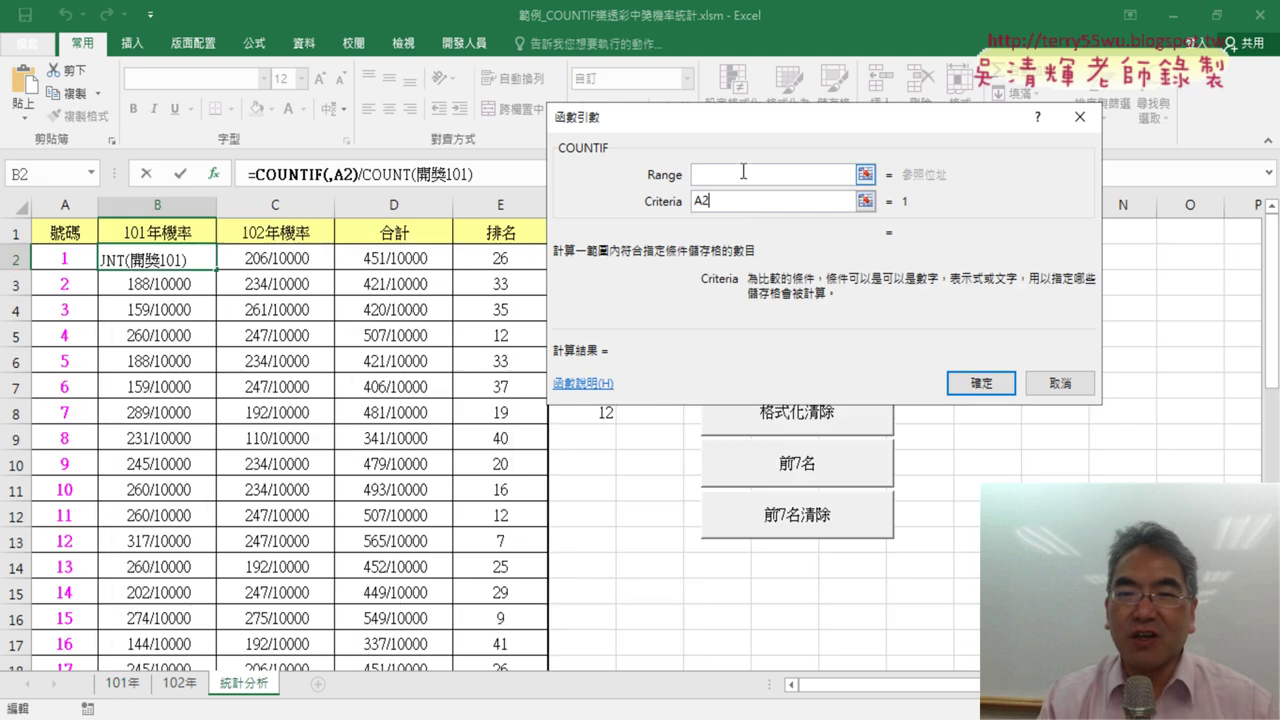
{"action": "left_click", "coordinate": [743, 171]}
{"action": "key", "text": "F3"}
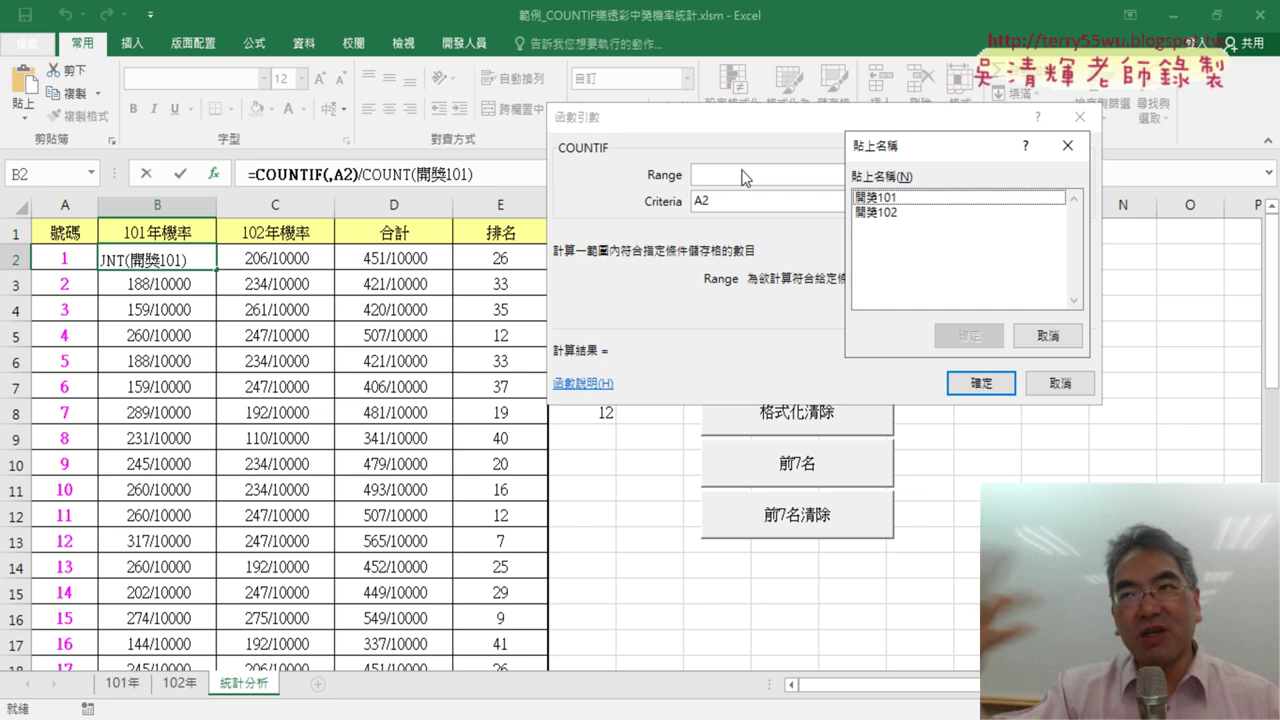
{"action": "double_click", "coordinate": [885, 197]}
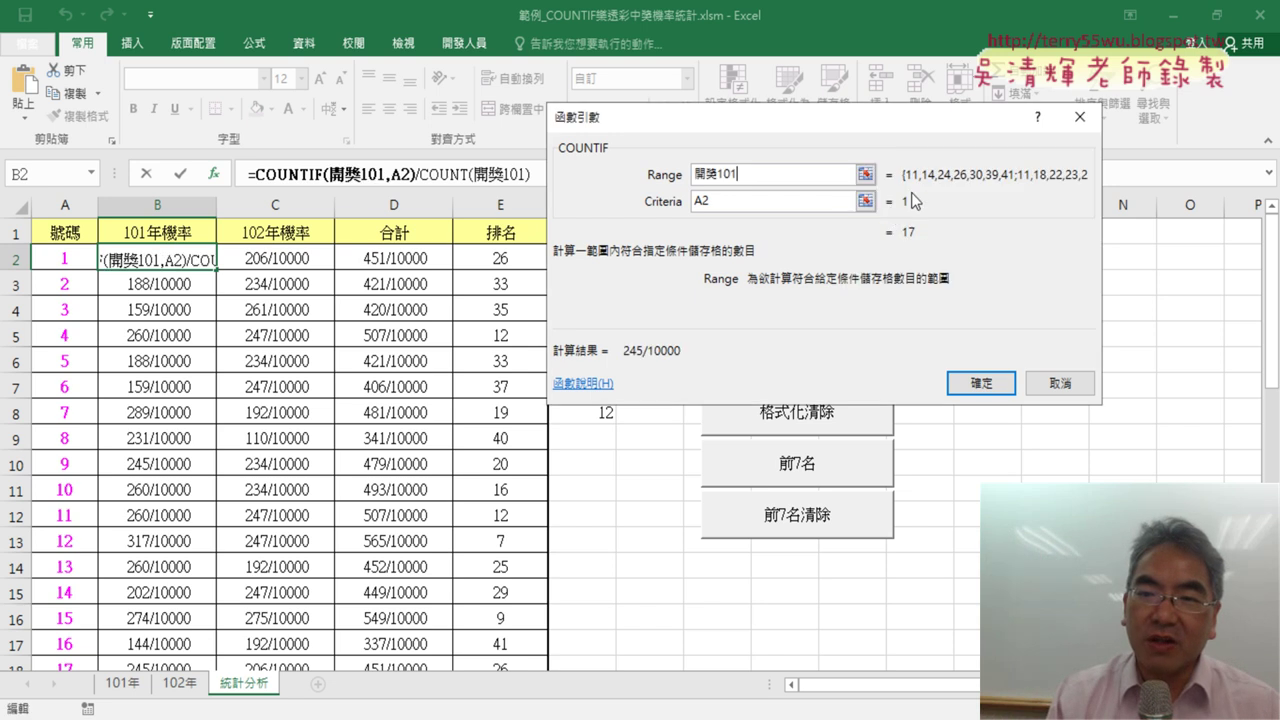
{"action": "key", "text": "Delete"}
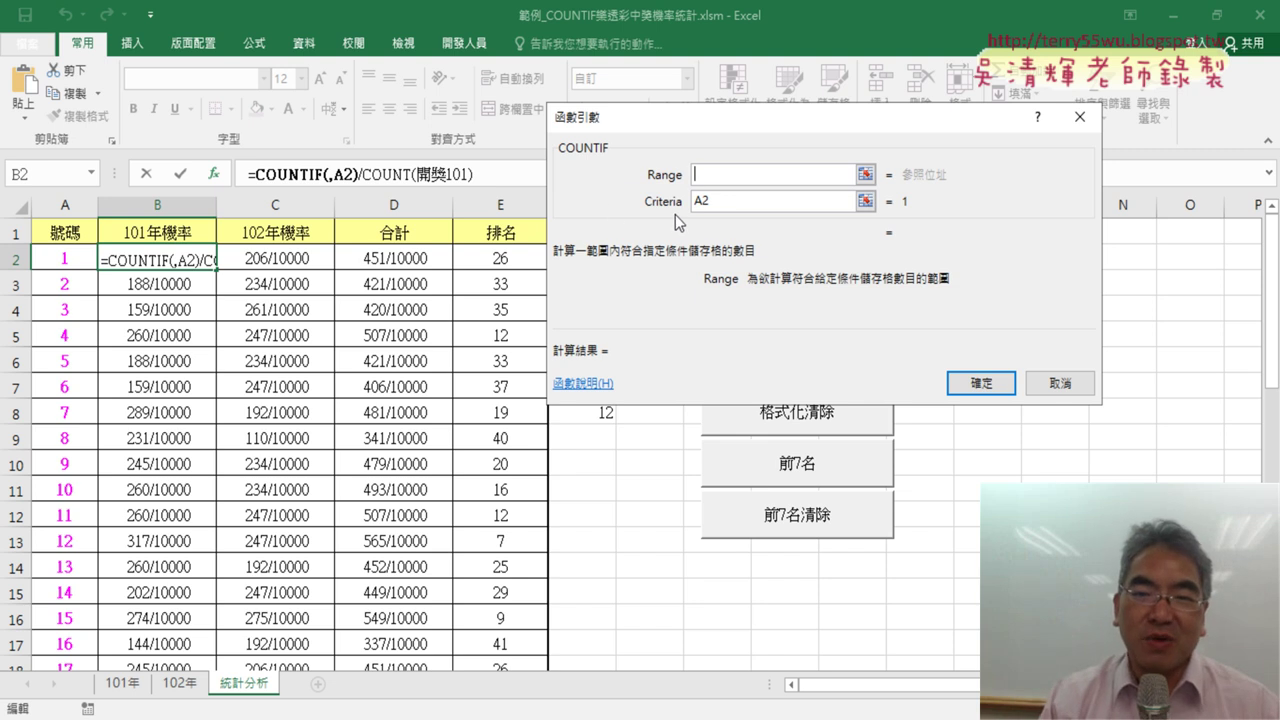
{"action": "left_click", "coordinate": [737, 207]}
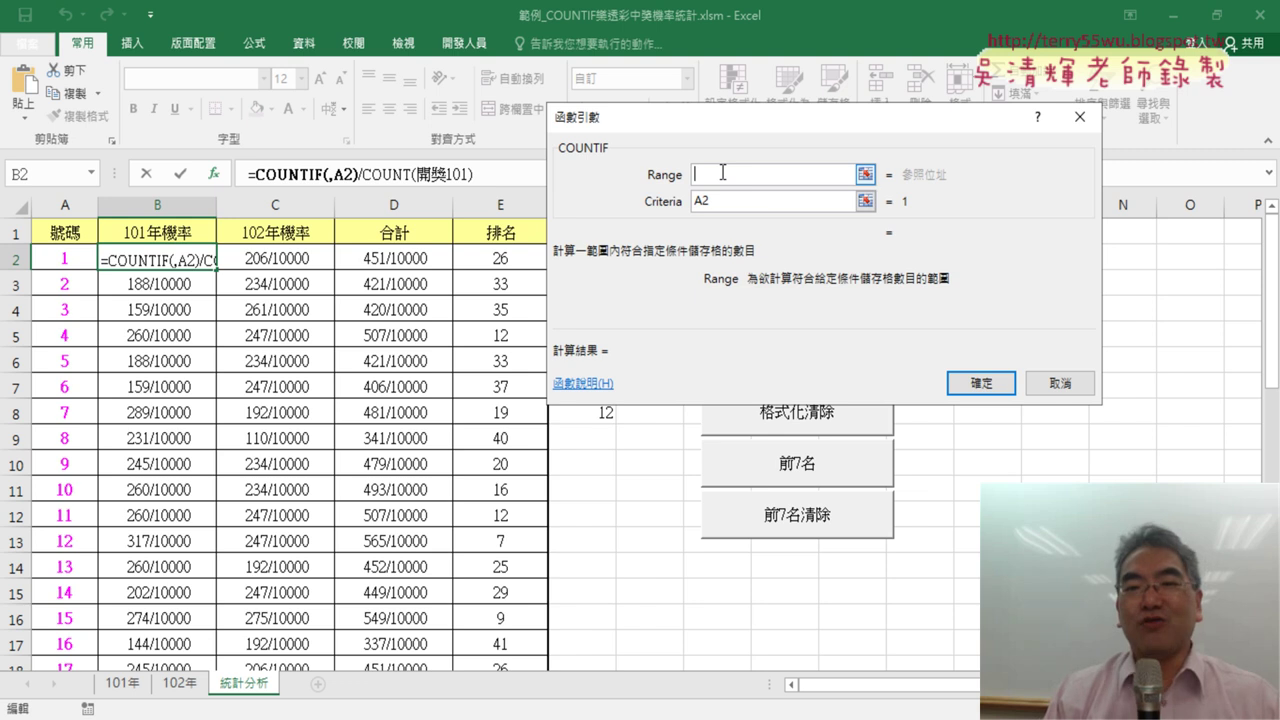
{"action": "key", "text": "F3"}
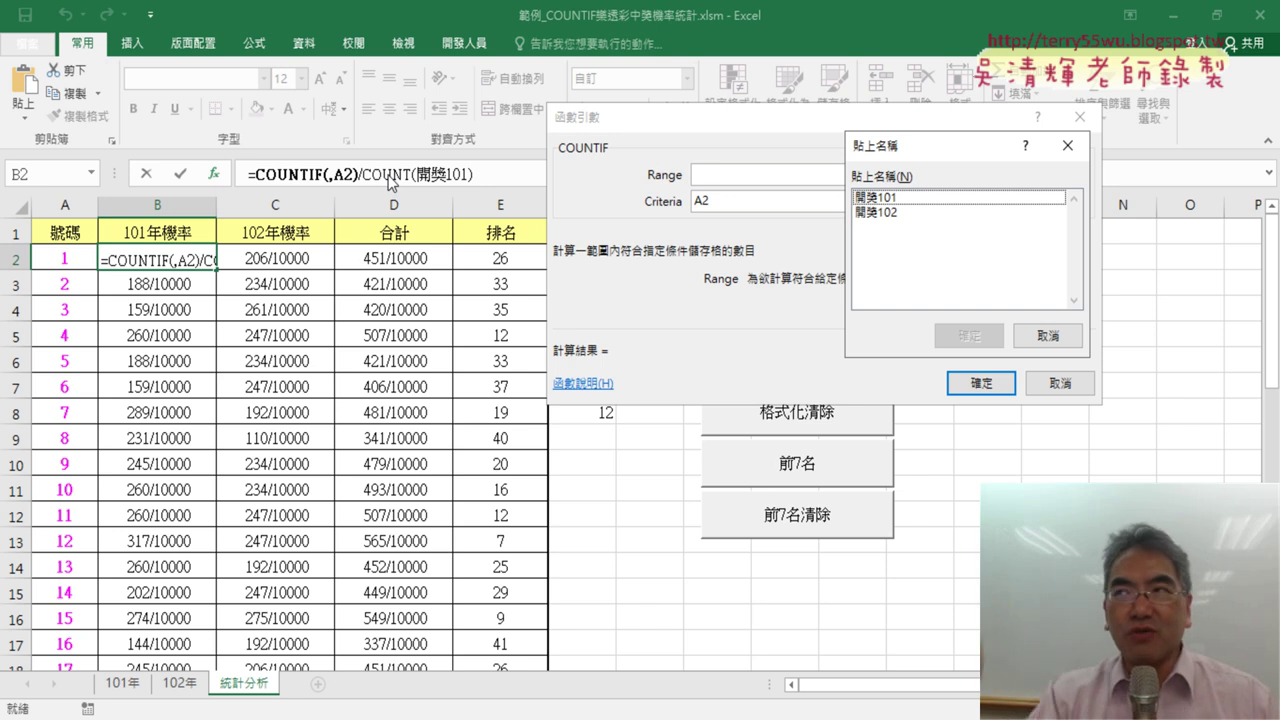
{"action": "left_click", "coordinate": [958, 200]}
{"action": "left_click", "coordinate": [969, 336]}
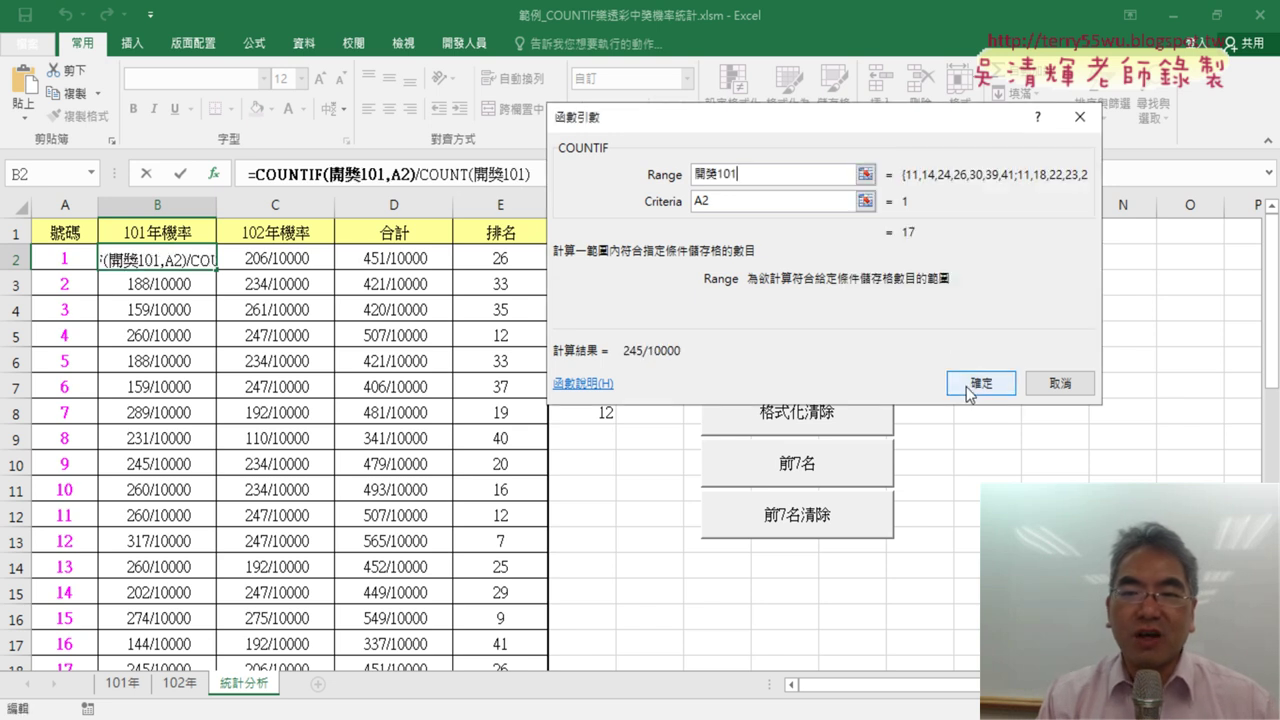
{"action": "left_click", "coordinate": [976, 388]}
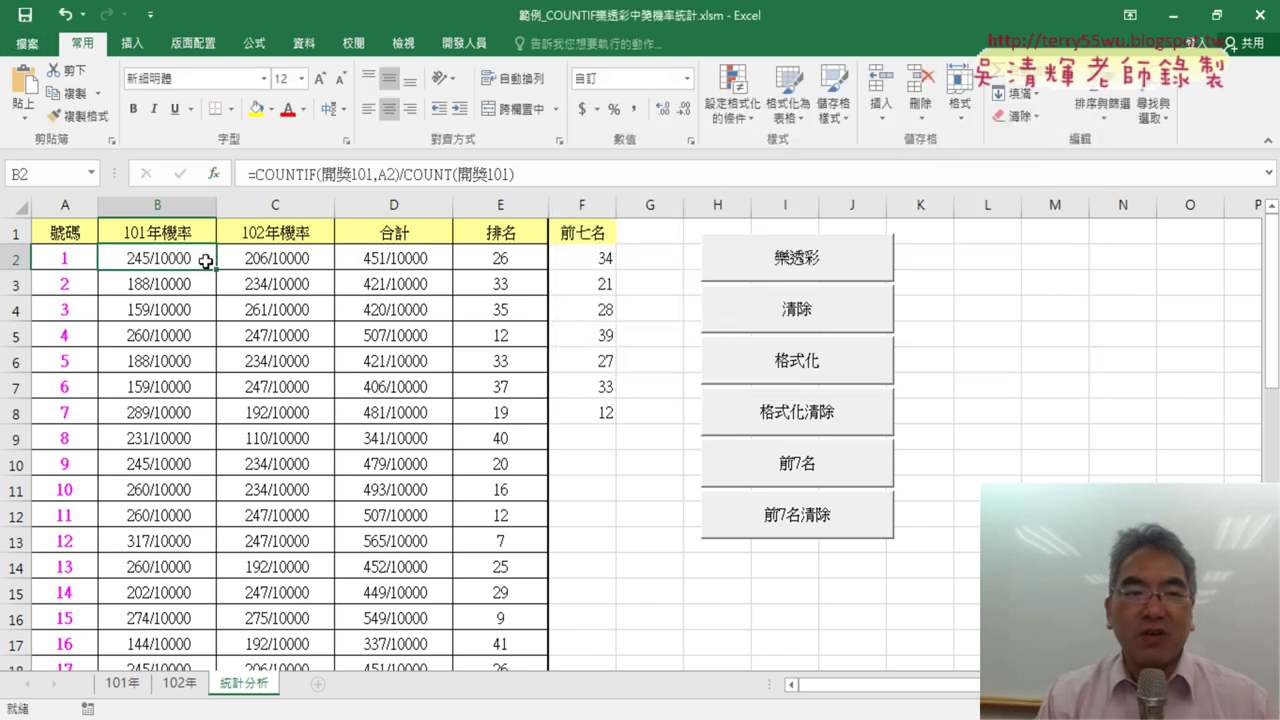
{"action": "left_click", "coordinate": [291, 261]}
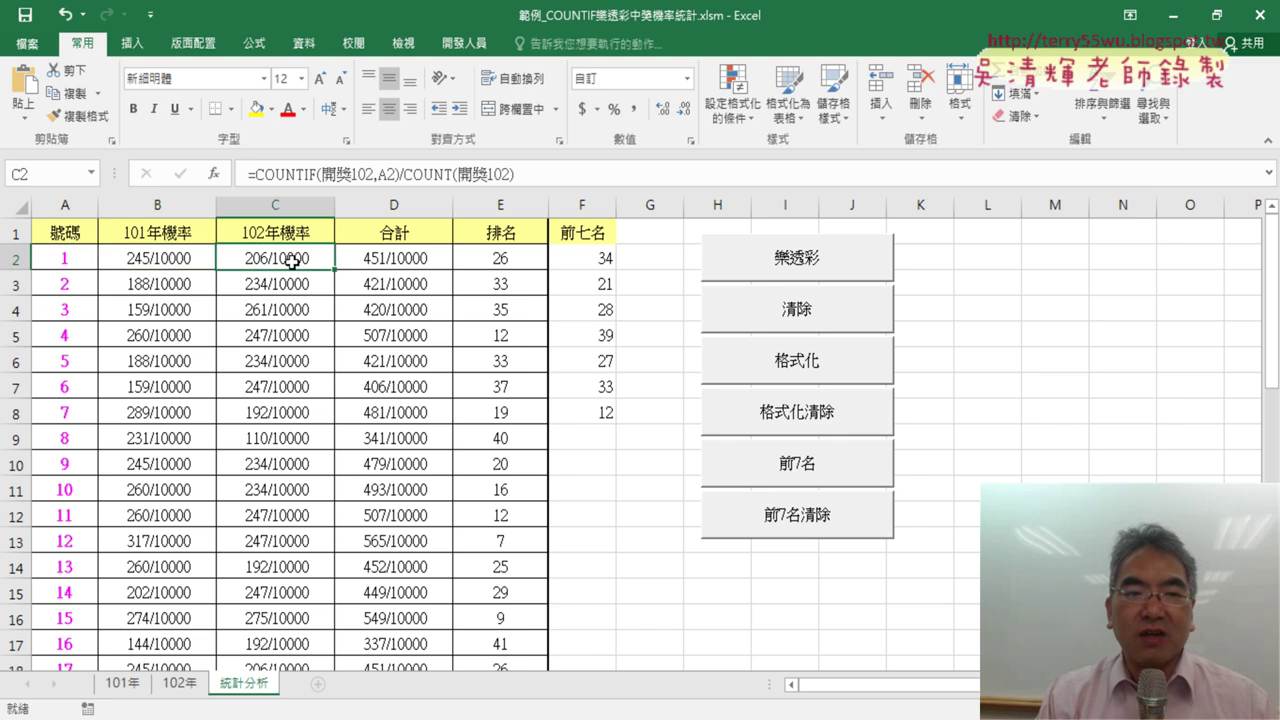
{"action": "left_click", "coordinate": [187, 253]}
{"action": "left_click", "coordinate": [305, 258]}
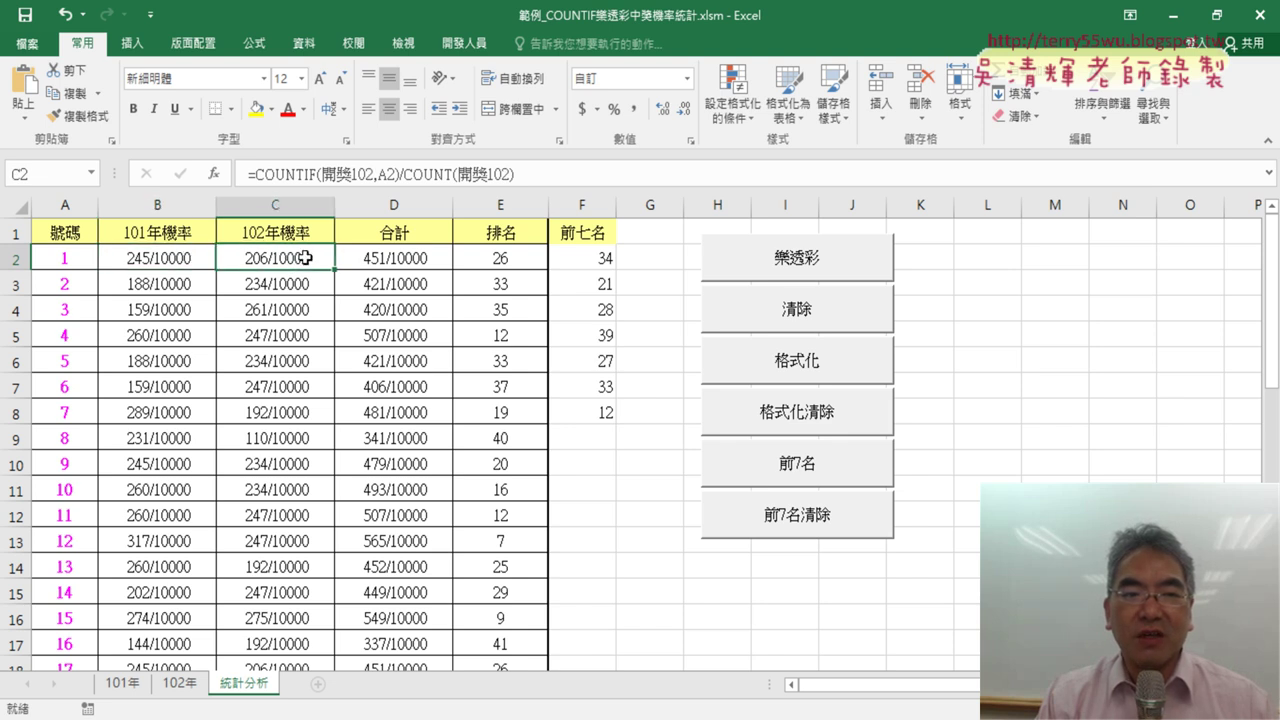
{"action": "left_click", "coordinate": [180, 263]}
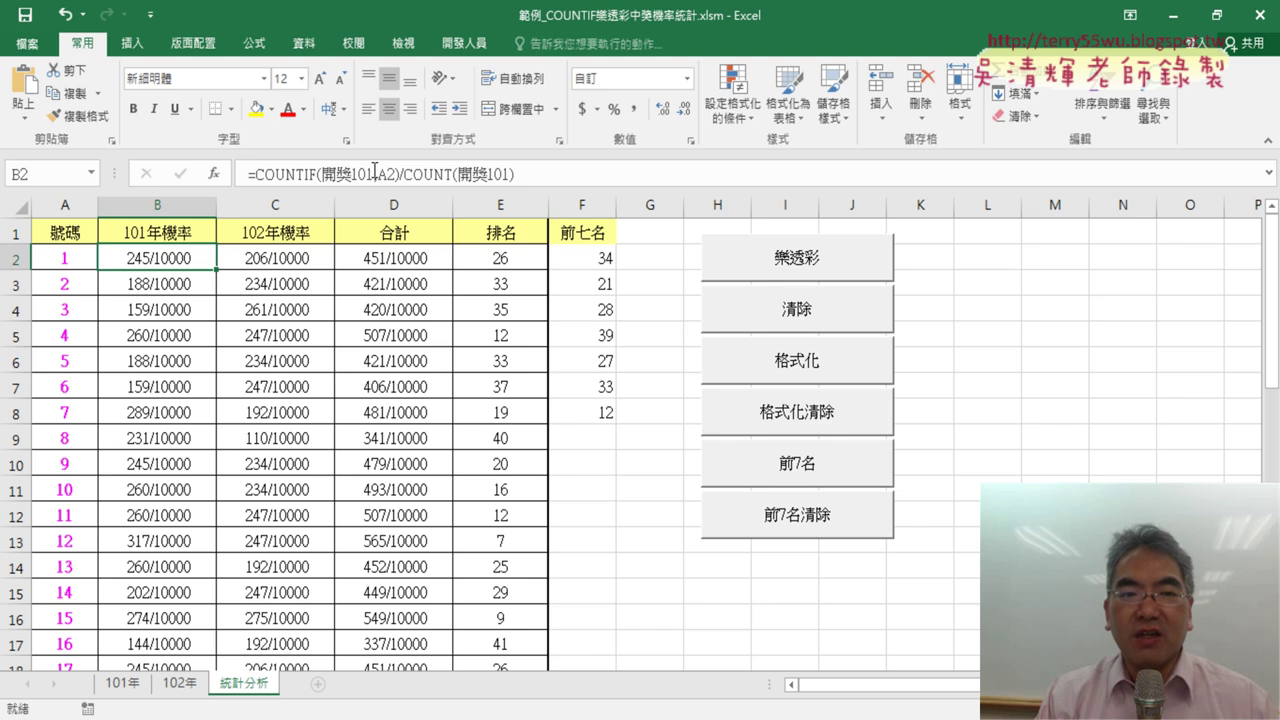
{"action": "left_click", "coordinate": [296, 266]}
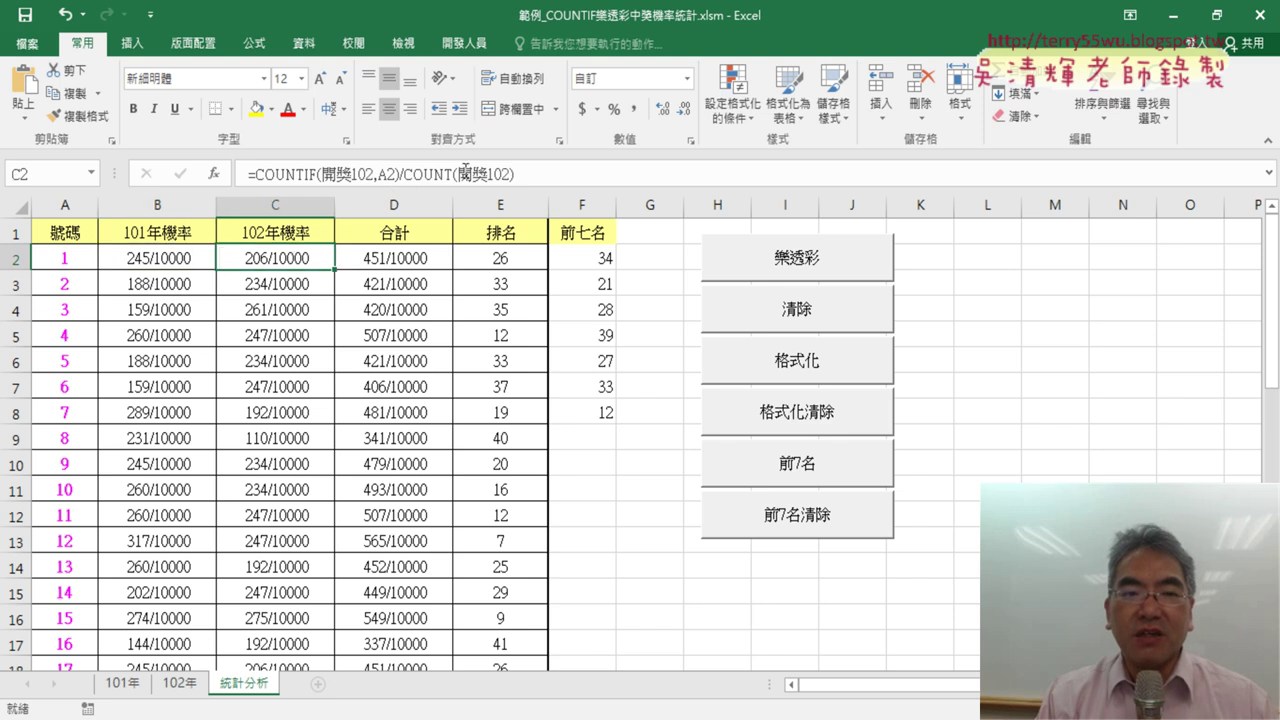
{"action": "left_click", "coordinate": [179, 252]}
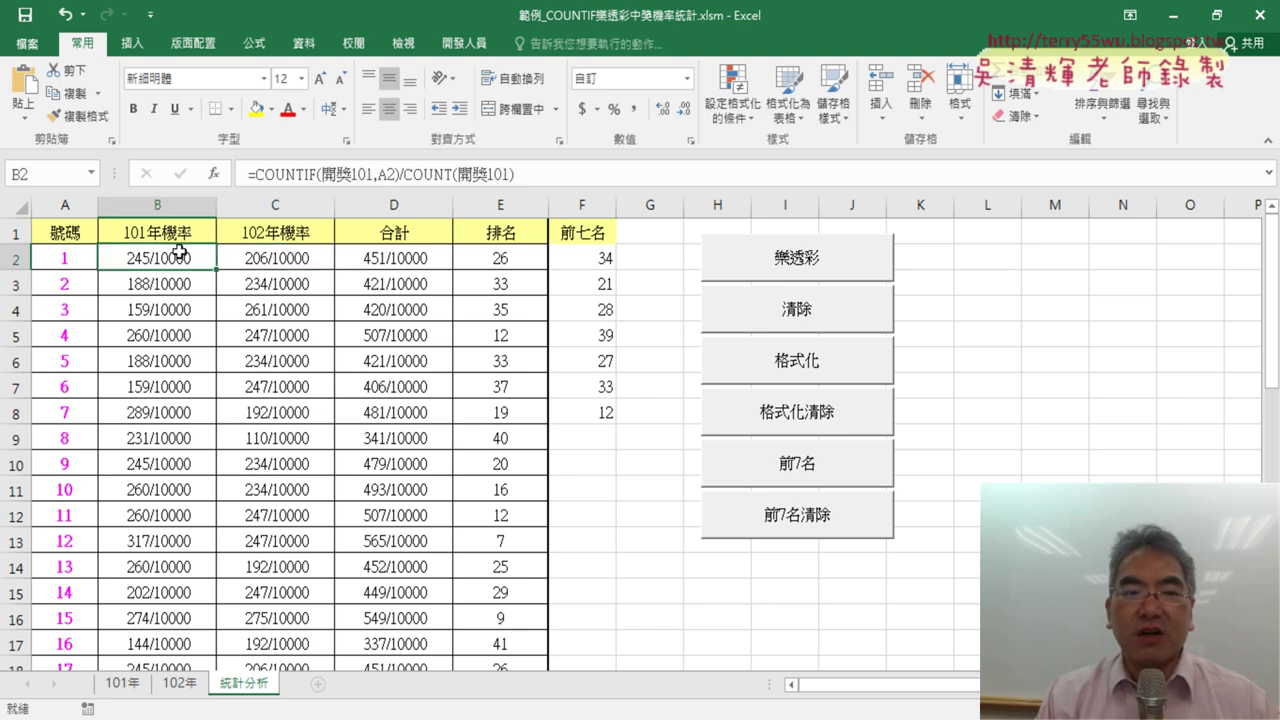
{"action": "left_click", "coordinate": [279, 257]}
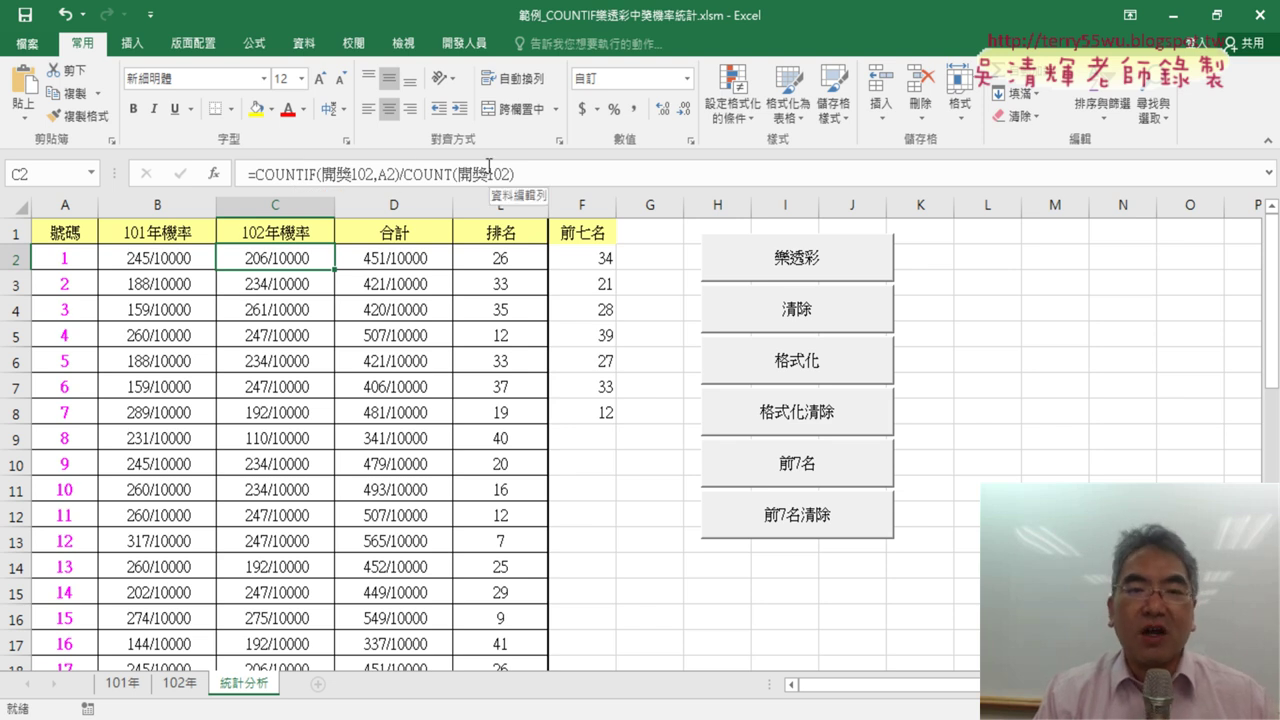
{"action": "left_click", "coordinate": [166, 258]}
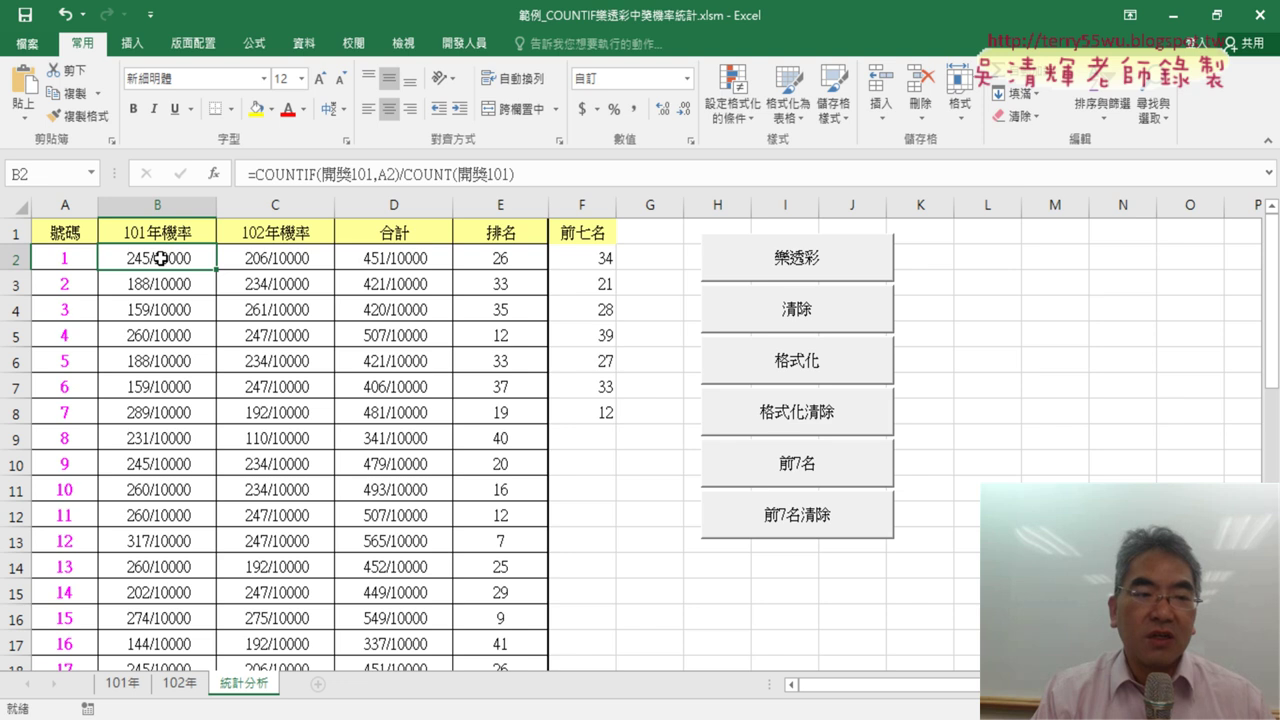
Step: Format B2 as General, then decrease decimals until it reads 0.0245
{"action": "right_click", "coordinate": [161, 259]}
{"action": "left_click", "coordinate": [229, 596]}
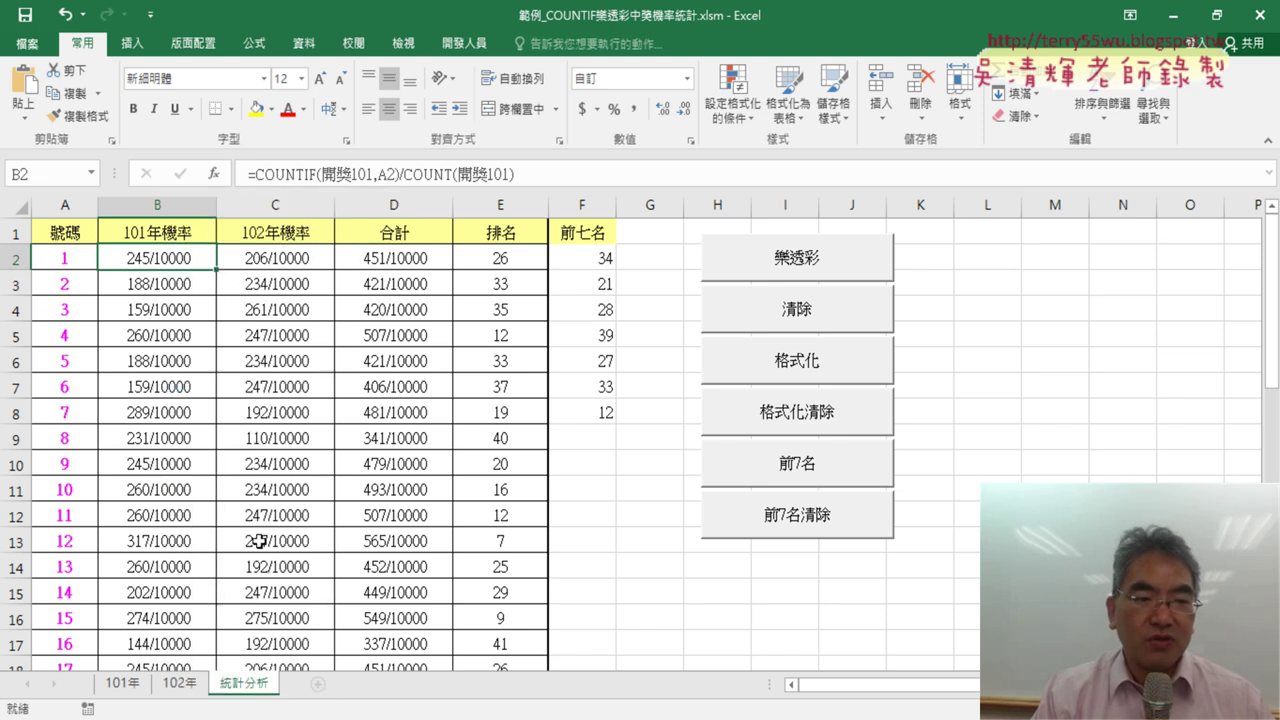
{"action": "left_click_drag", "start_coordinate": [413, 193], "coordinate": [640, 121]}
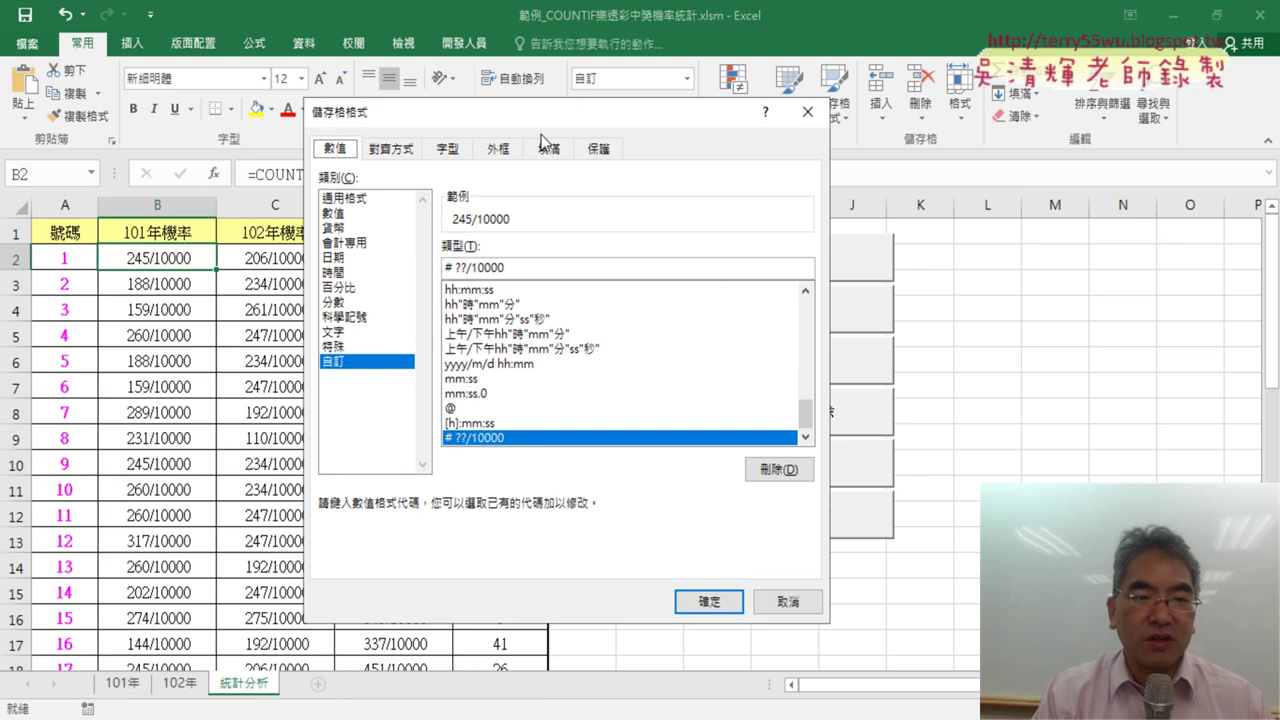
{"action": "left_click", "coordinate": [380, 198]}
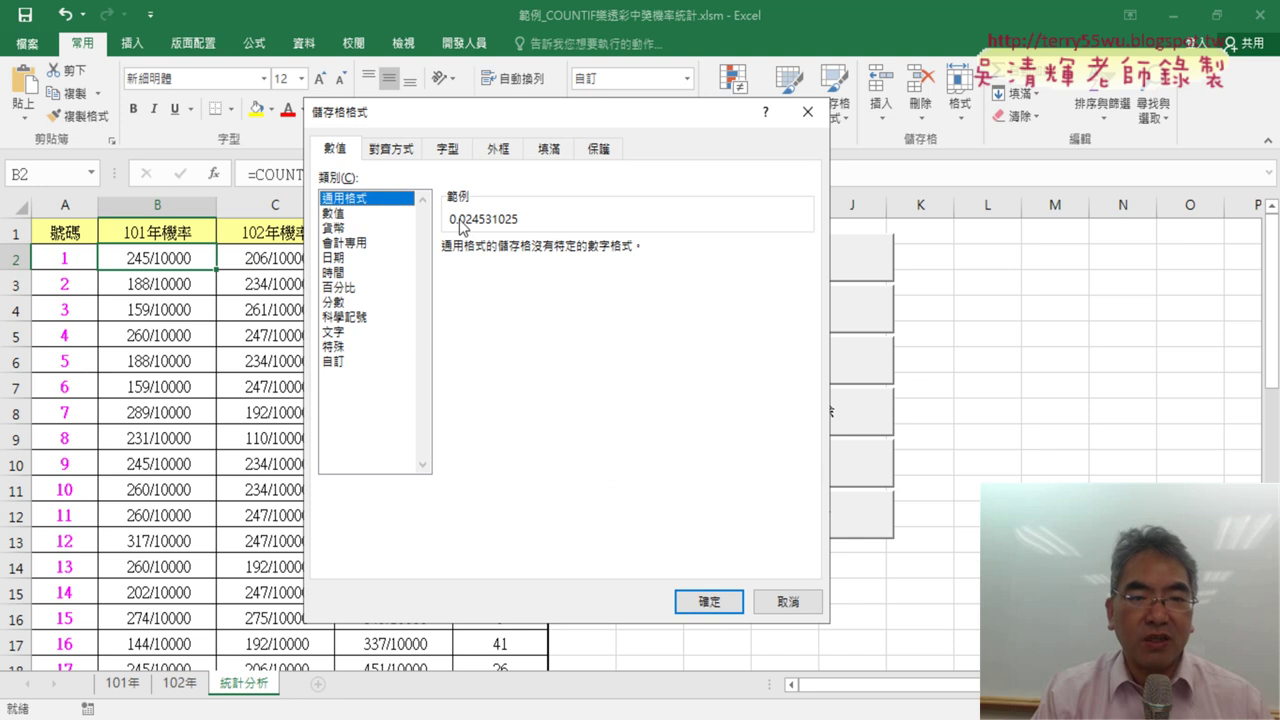
{"action": "left_click", "coordinate": [712, 603]}
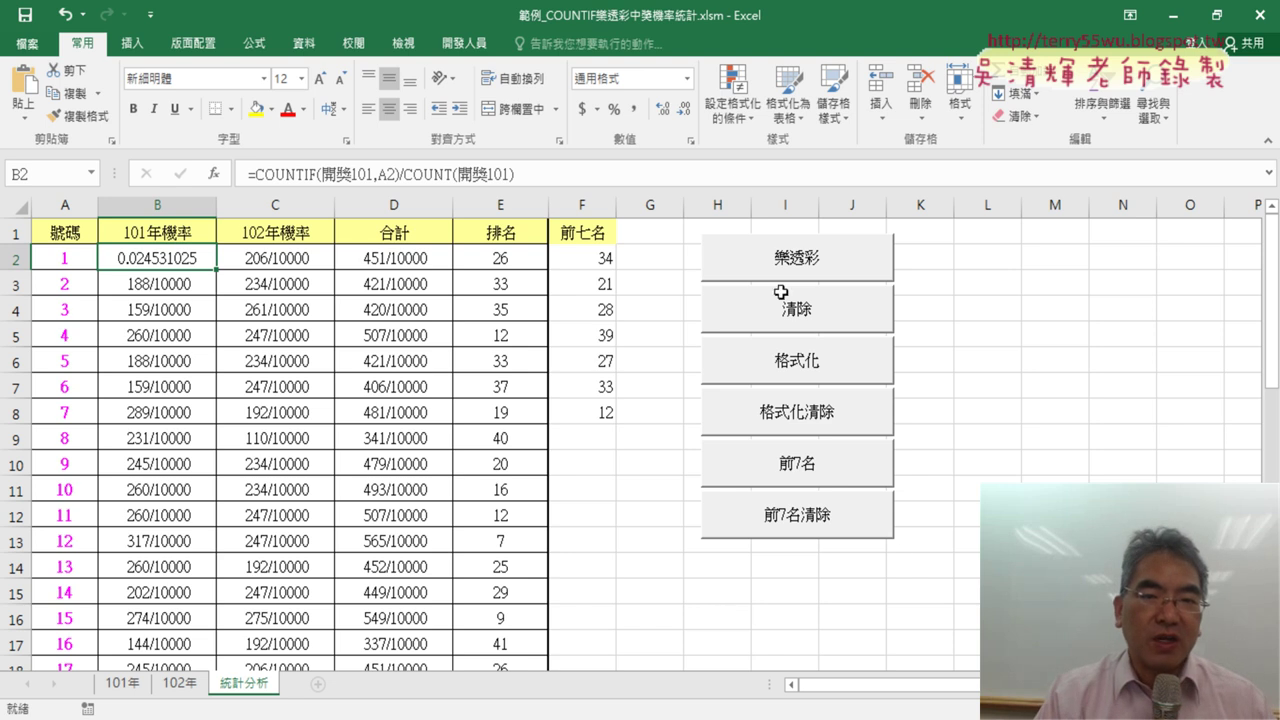
{"action": "left_click", "coordinate": [684, 108]}
{"action": "left_click", "coordinate": [684, 108]}
{"action": "left_click", "coordinate": [684, 108]}
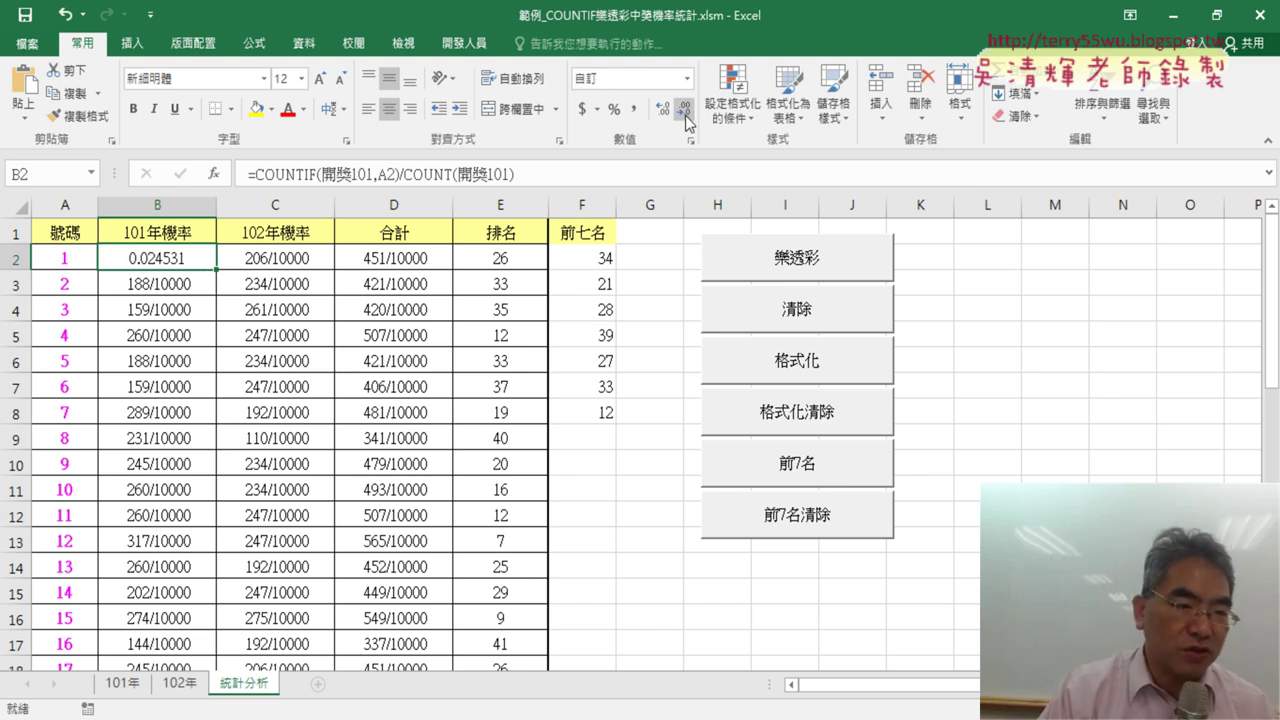
{"action": "left_click", "coordinate": [684, 108]}
{"action": "left_click", "coordinate": [686, 117]}
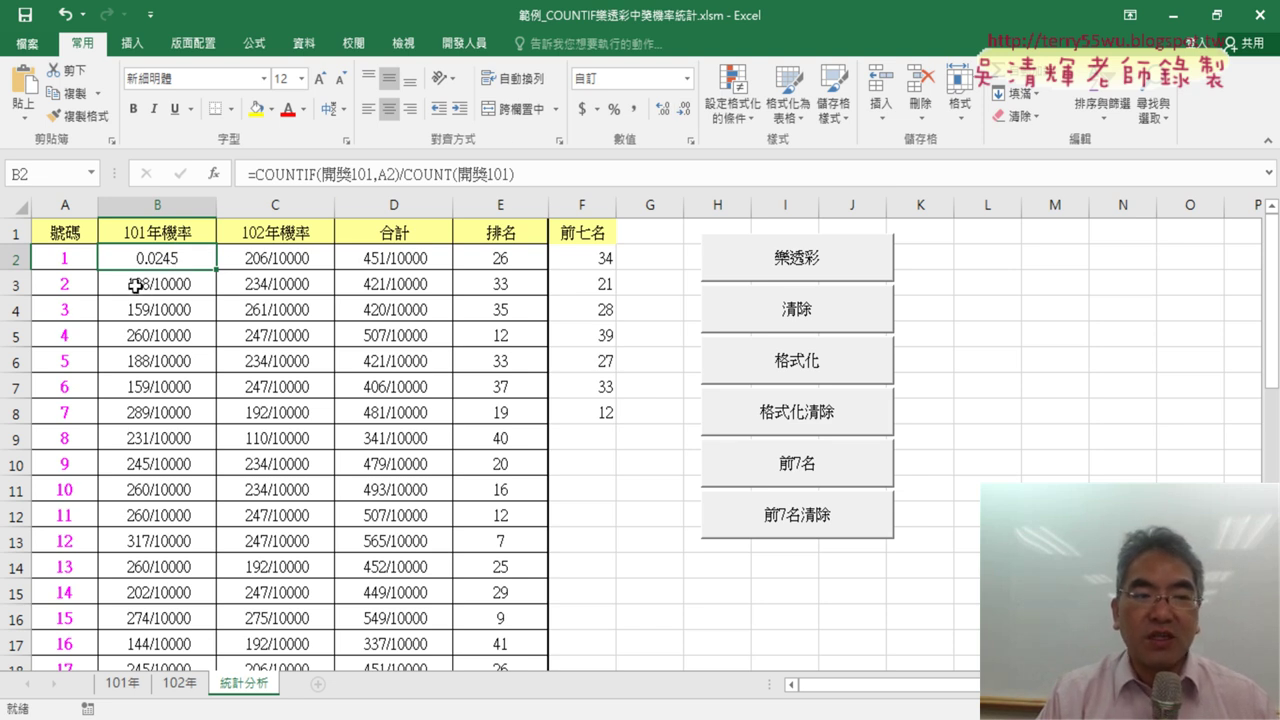
Step: Give B2 the custom number format # ??/10000 so it reads 245/10000
{"action": "right_click", "coordinate": [180, 260]}
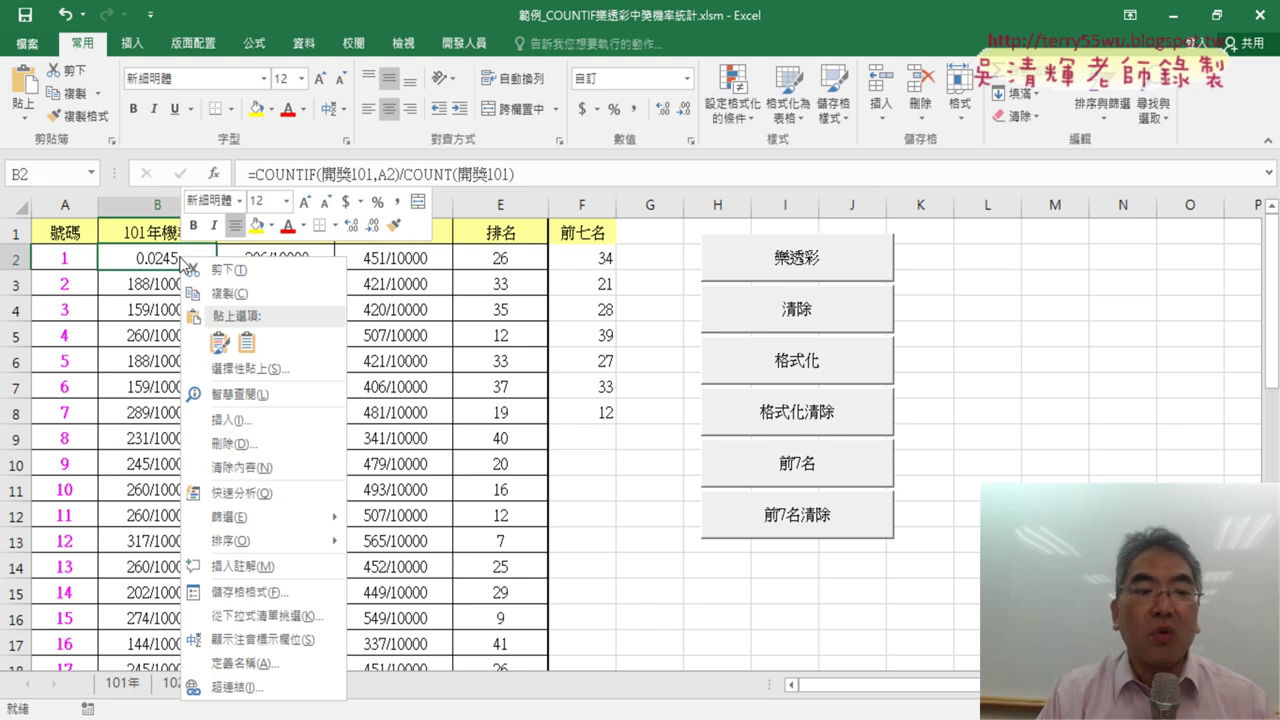
{"action": "left_click", "coordinate": [258, 593]}
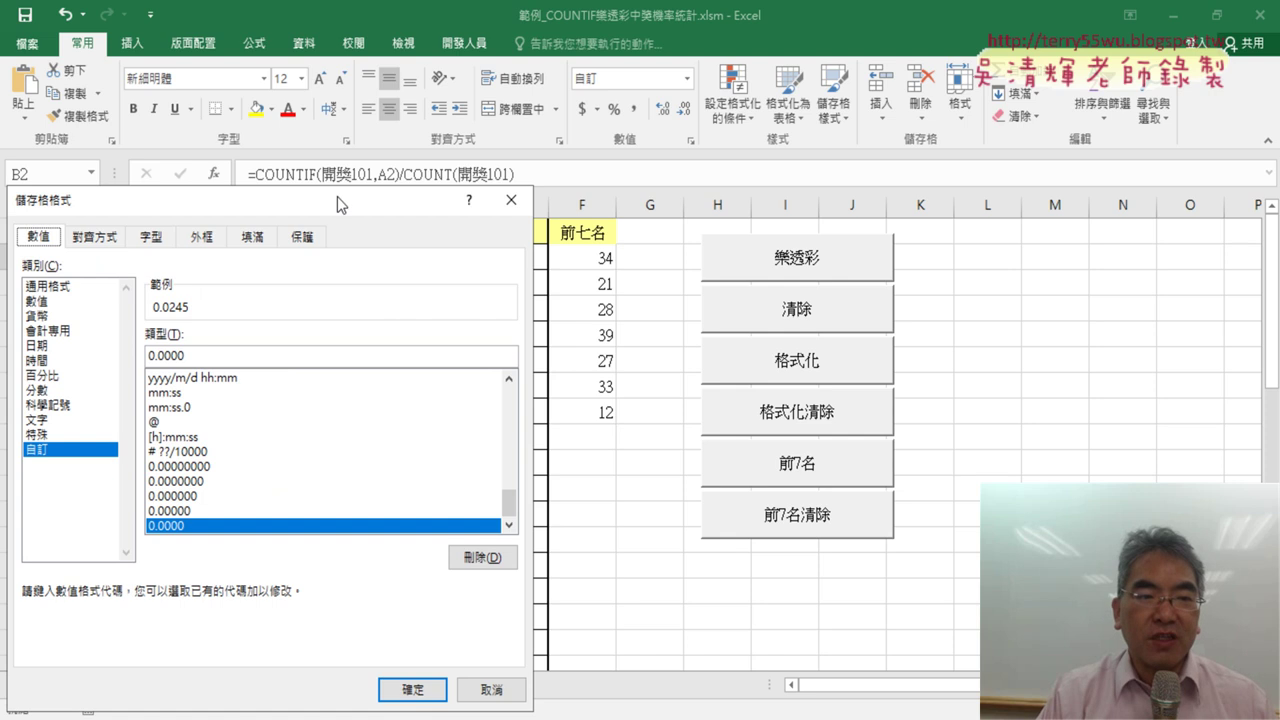
{"action": "mouse_move", "coordinate": [339, 66]}
{"action": "left_mouse_down"}
{"action": "mouse_move", "coordinate": [613, 66]}
{"action": "mouse_move", "coordinate": [643, 52]}
{"action": "left_mouse_up"}
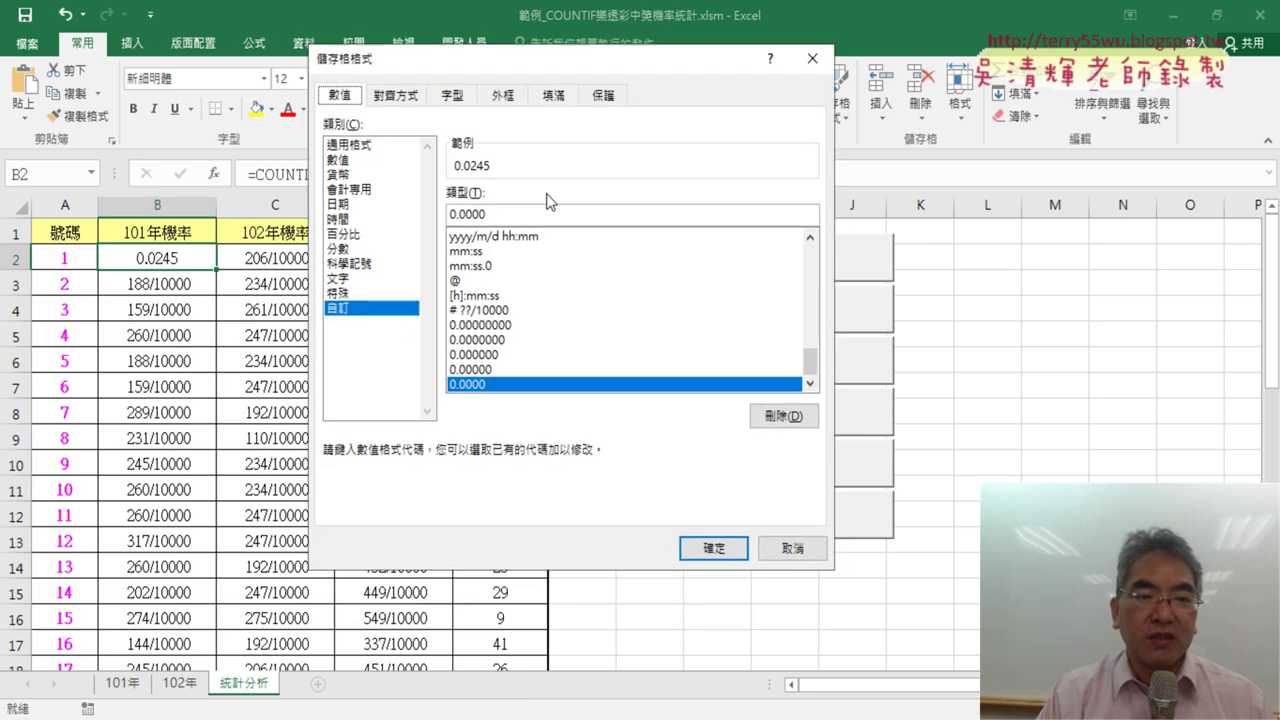
{"action": "left_click", "coordinate": [352, 249]}
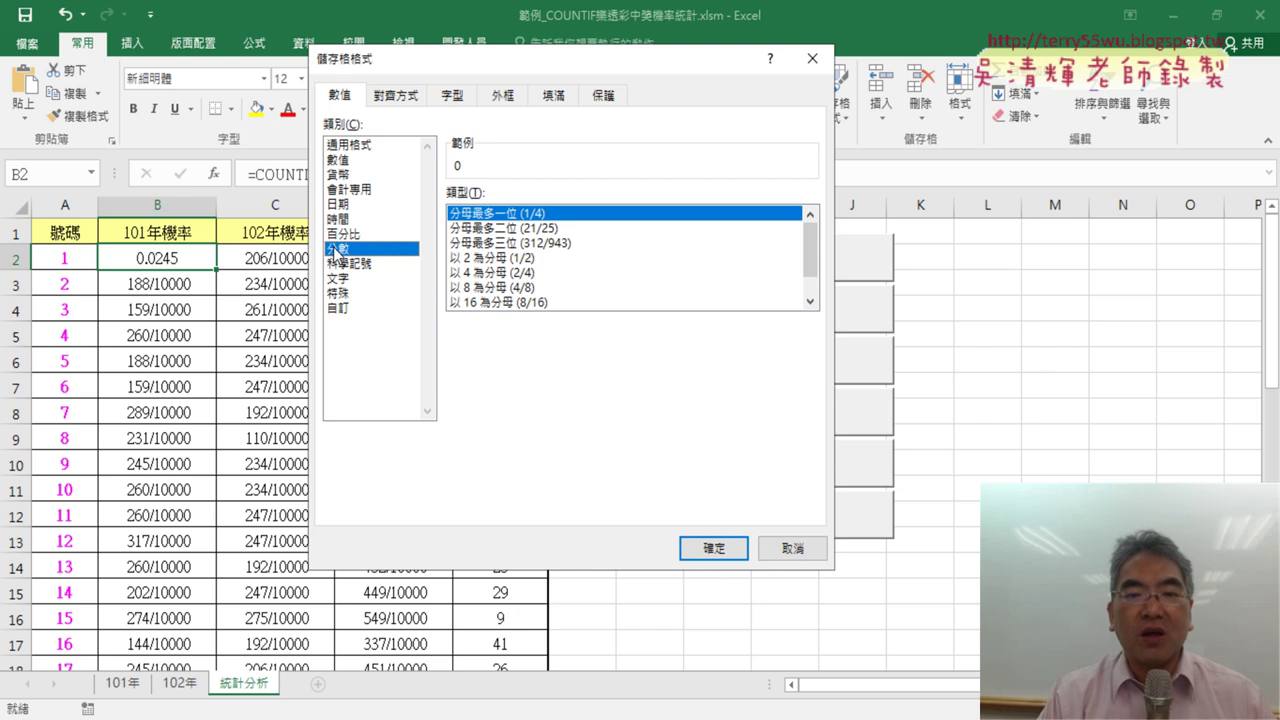
{"action": "left_click_drag", "start_coordinate": [808, 240], "coordinate": [811, 290]}
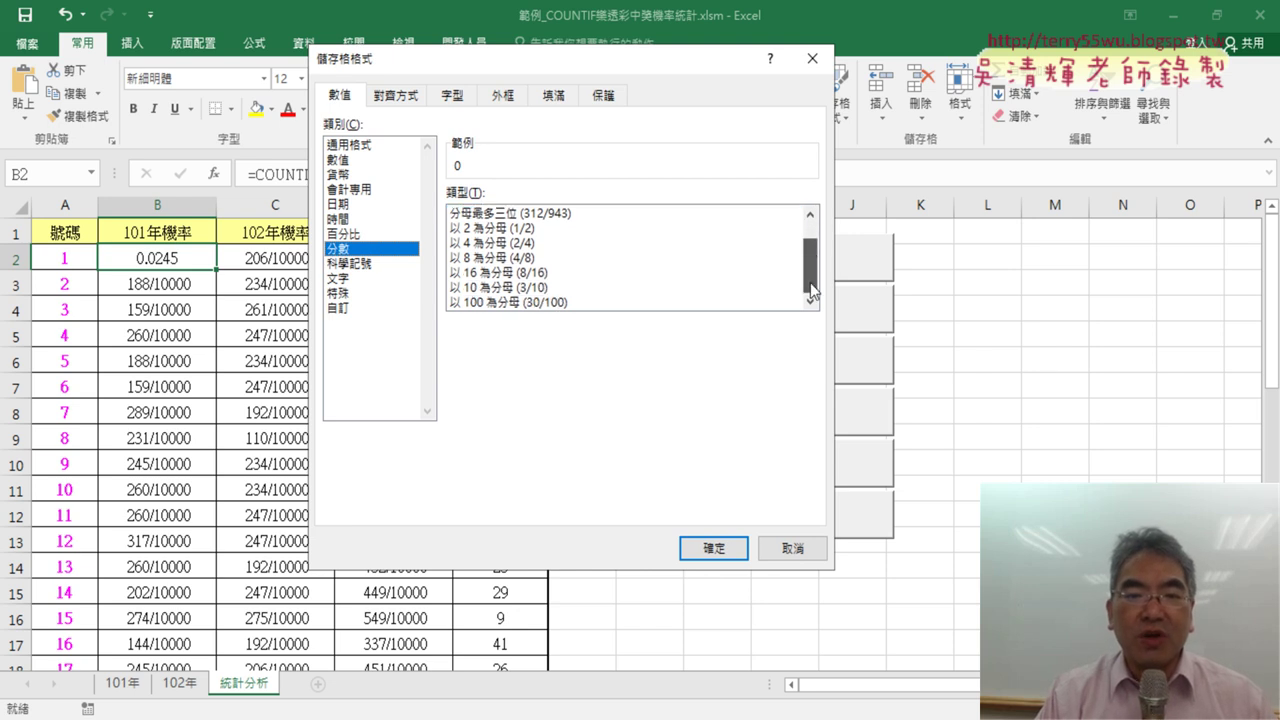
{"action": "left_click", "coordinate": [481, 303]}
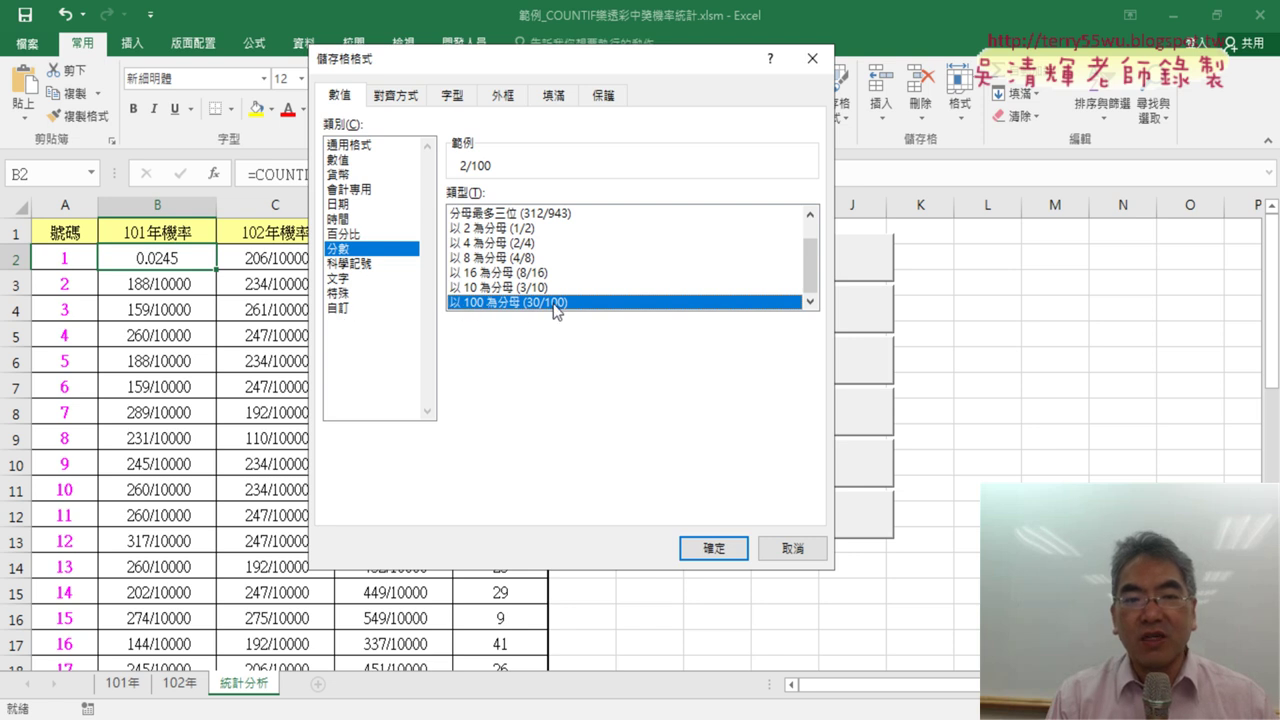
{"action": "left_click", "coordinate": [337, 309]}
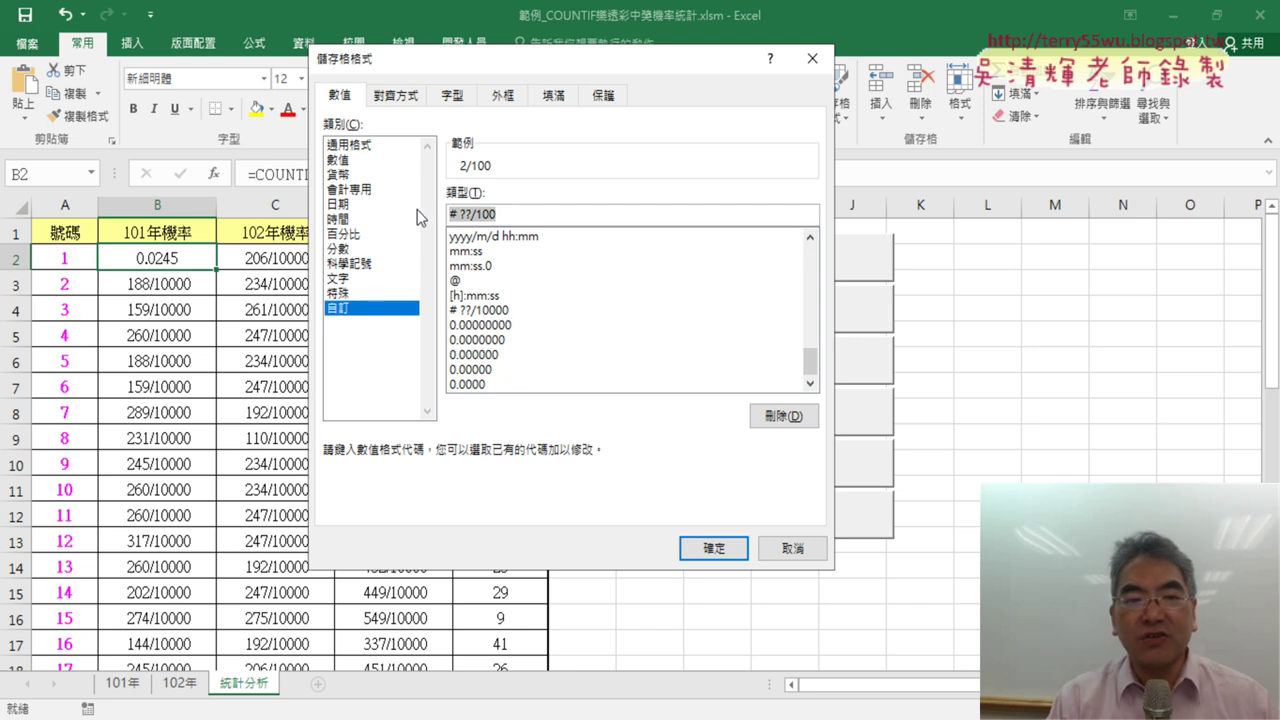
{"action": "left_click", "coordinate": [504, 211]}
{"action": "type", "text": "0"}
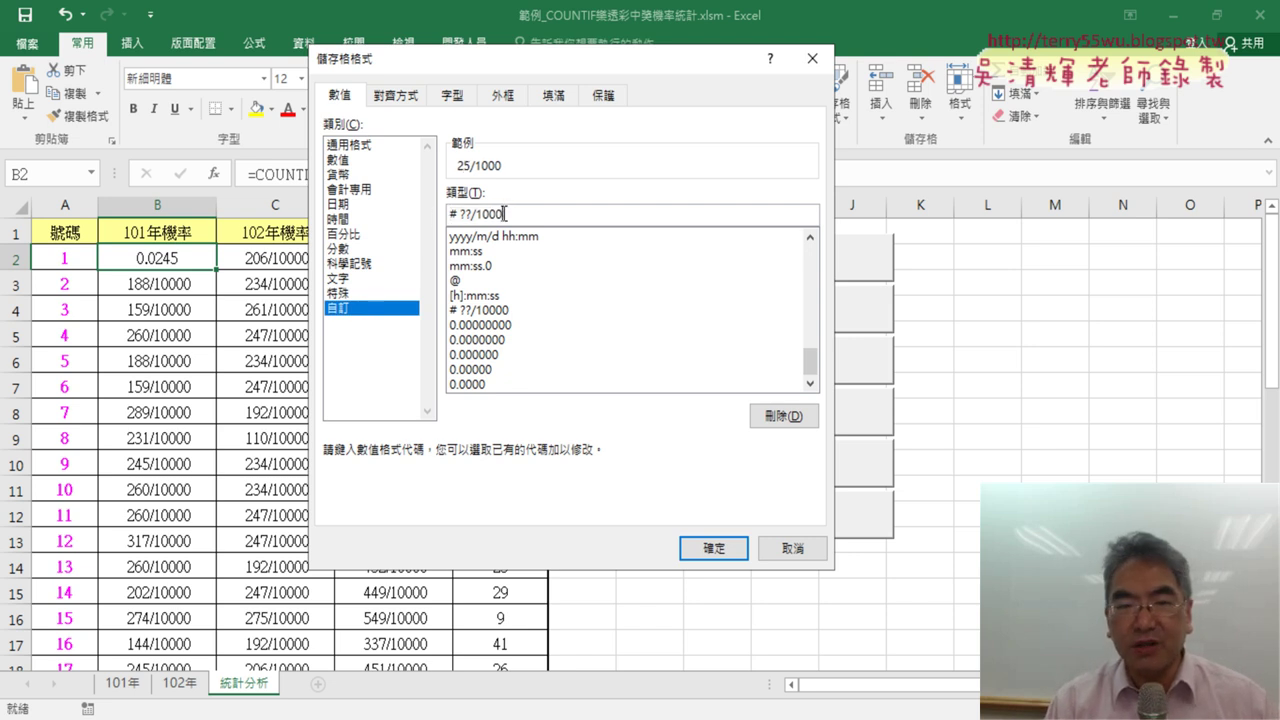
{"action": "type", "text": "0"}
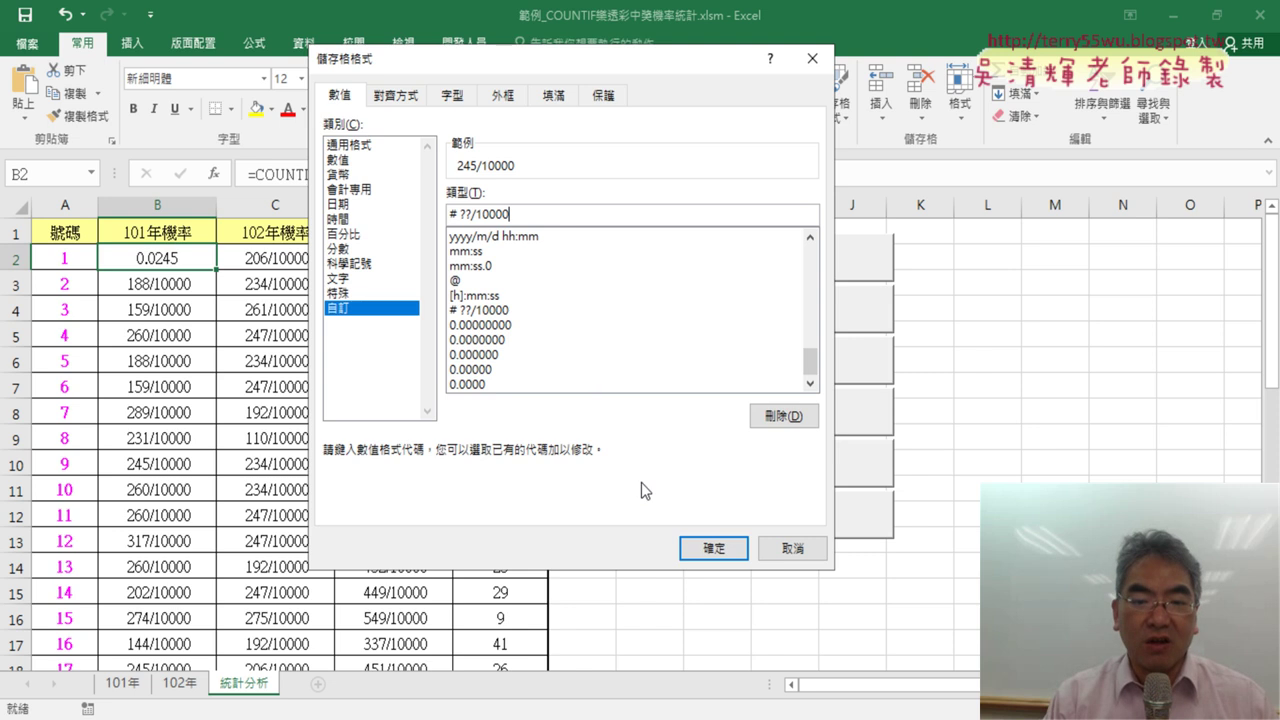
{"action": "left_click", "coordinate": [700, 546]}
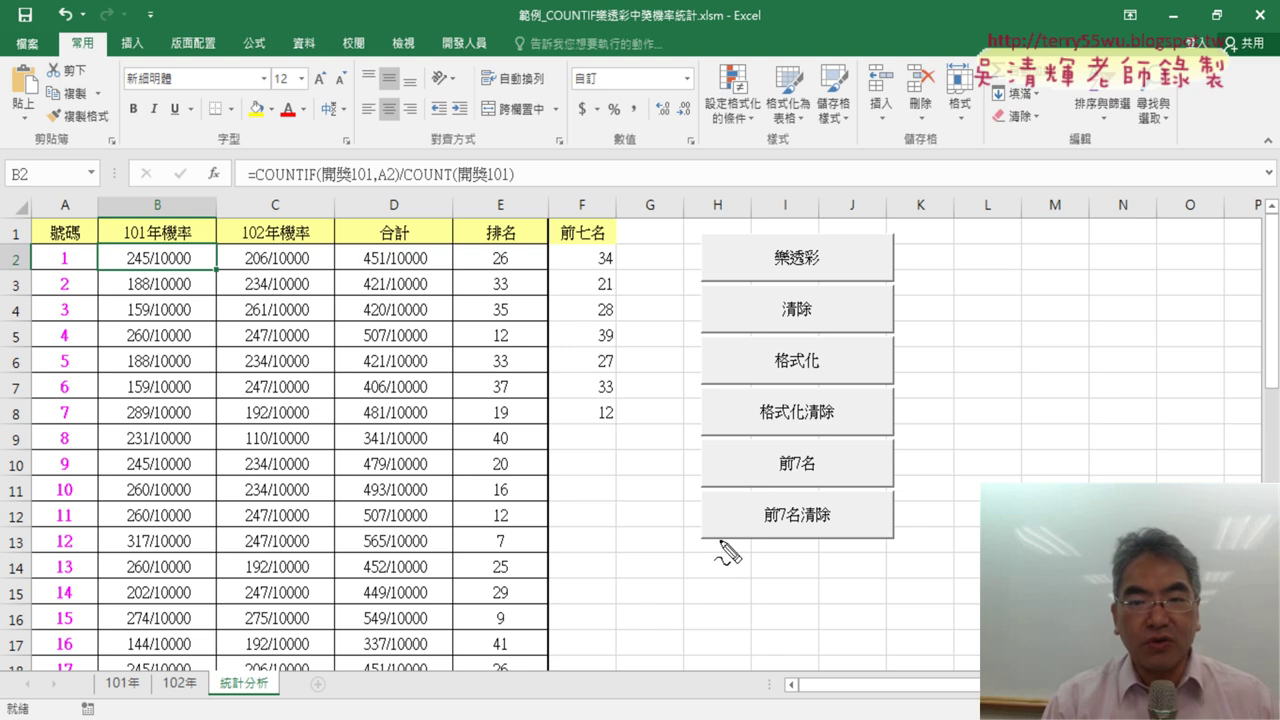
Step: Circle the 樂透彩/清除, 格式化/格式化清除 and 前7名/前7名清除 macro buttons with ink
{"action": "left_click_drag", "start_coordinate": [838, 324], "coordinate": [808, 318]}
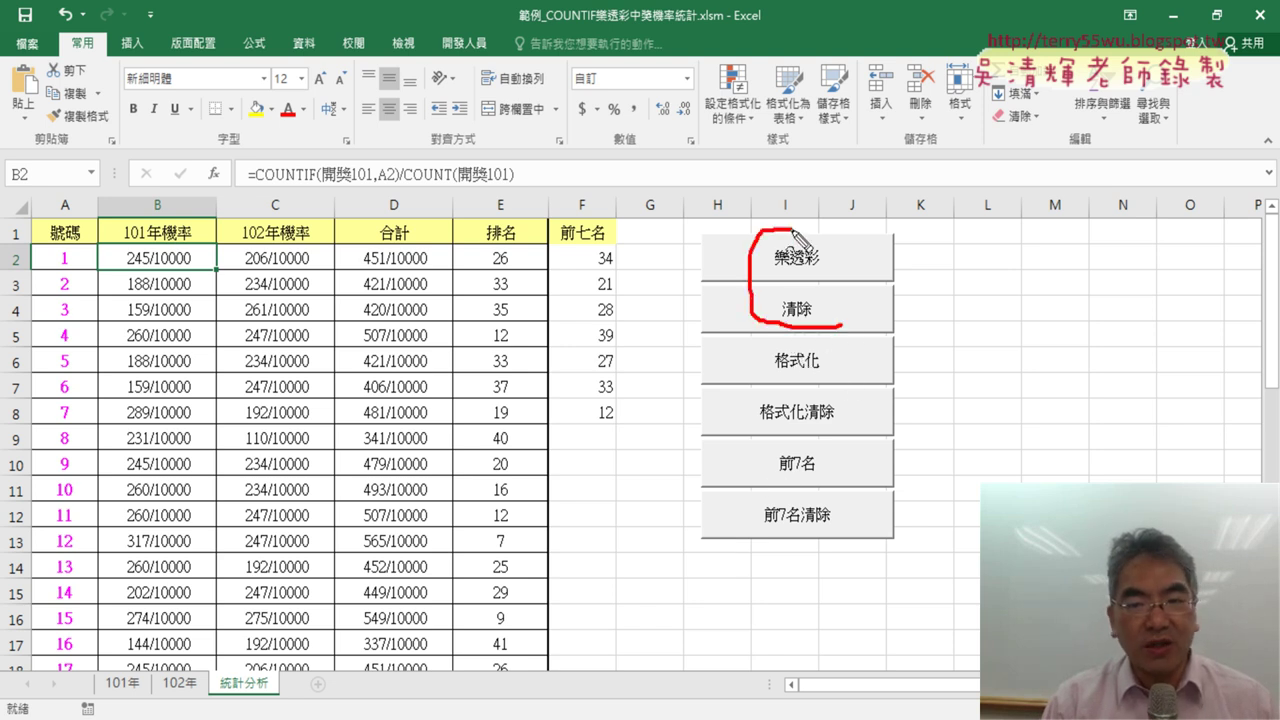
{"action": "left_click_drag", "start_coordinate": [822, 432], "coordinate": [840, 450]}
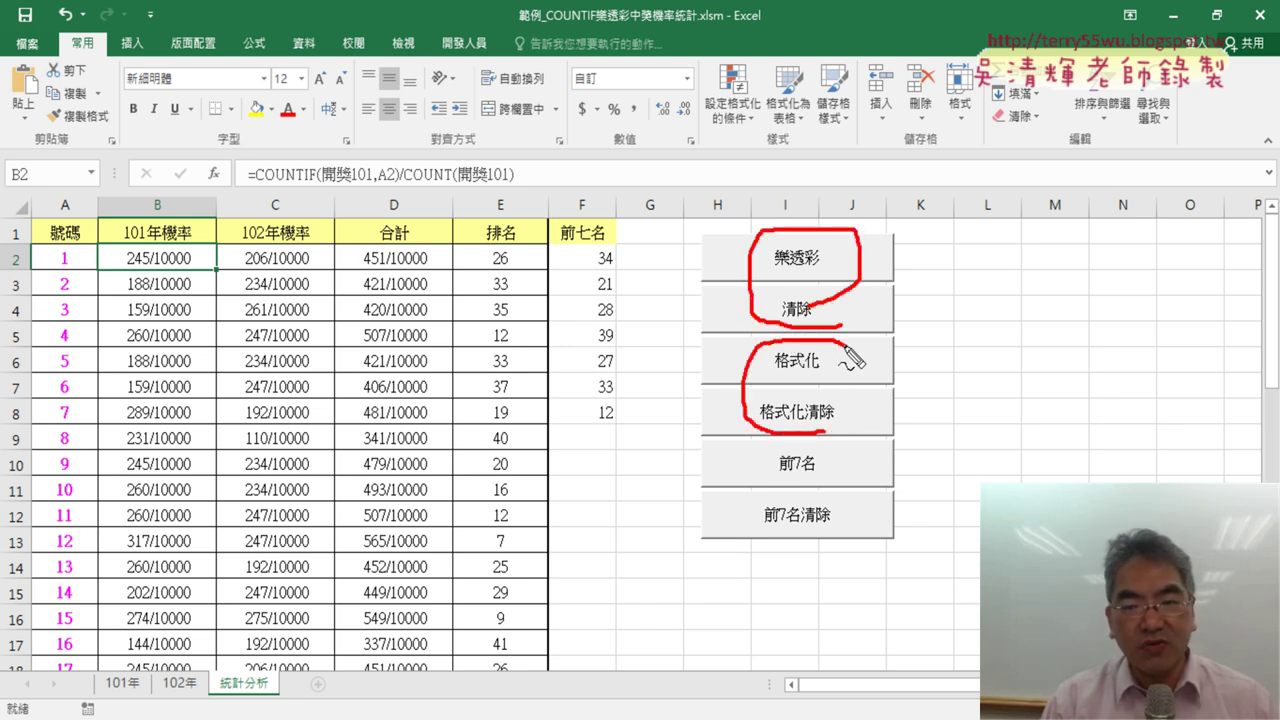
{"action": "mouse_move", "coordinate": [802, 545]}
{"action": "left_mouse_down"}
{"action": "mouse_move", "coordinate": [740, 527]}
{"action": "mouse_move", "coordinate": [880, 535]}
{"action": "left_mouse_up"}
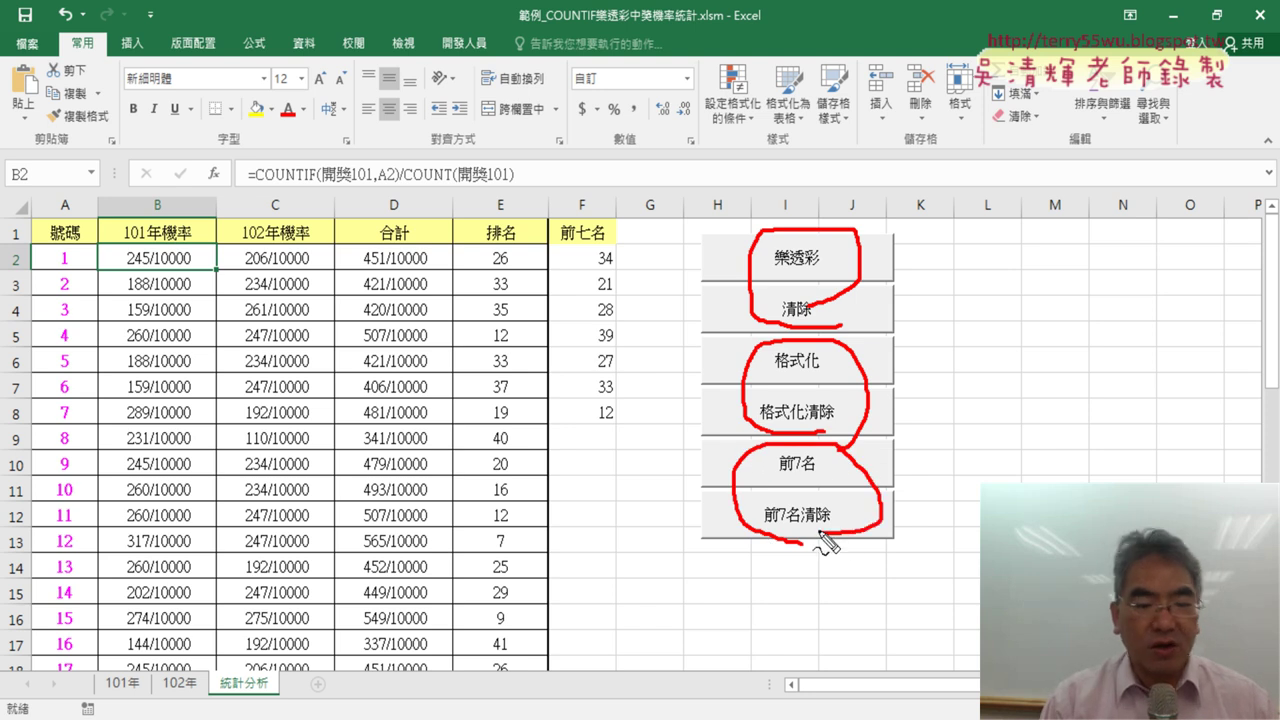
{"action": "key", "text": "Escape"}
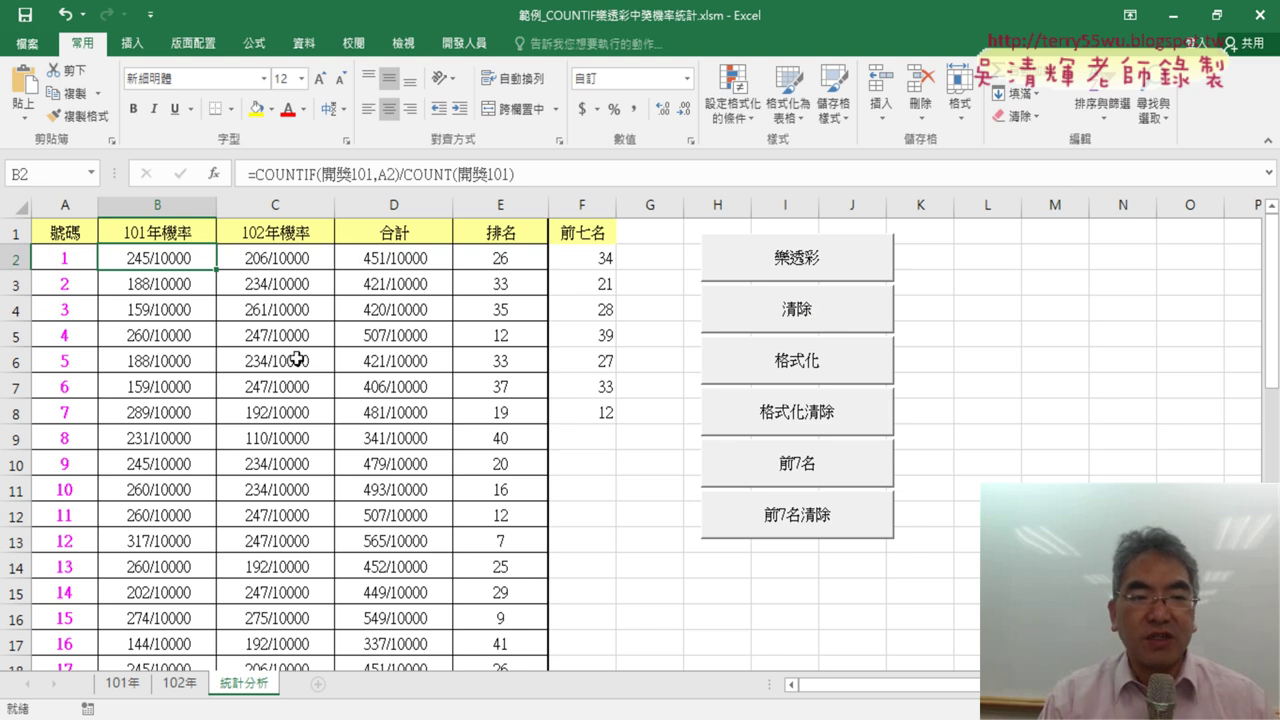
Step: Run 清除 and 前7名清除, then 樂透彩 to recompute probabilities, totals and ranks
{"action": "left_click", "coordinate": [808, 318]}
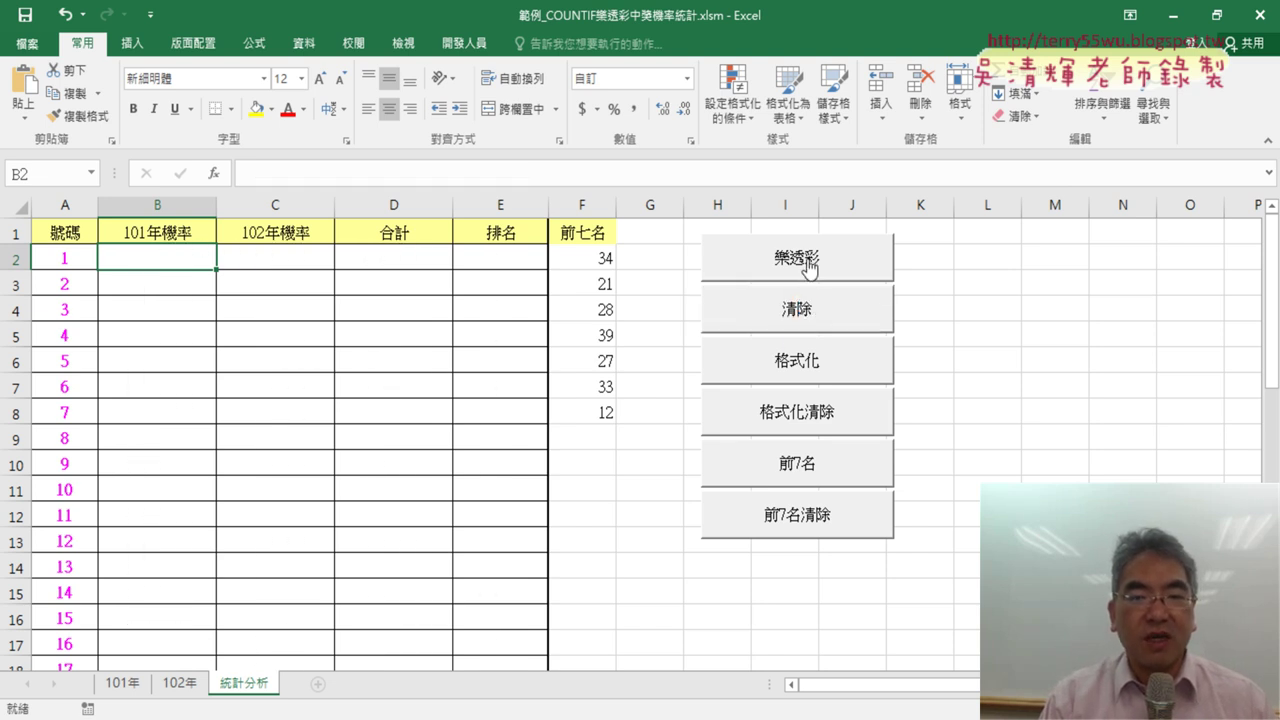
{"action": "left_click", "coordinate": [790, 524]}
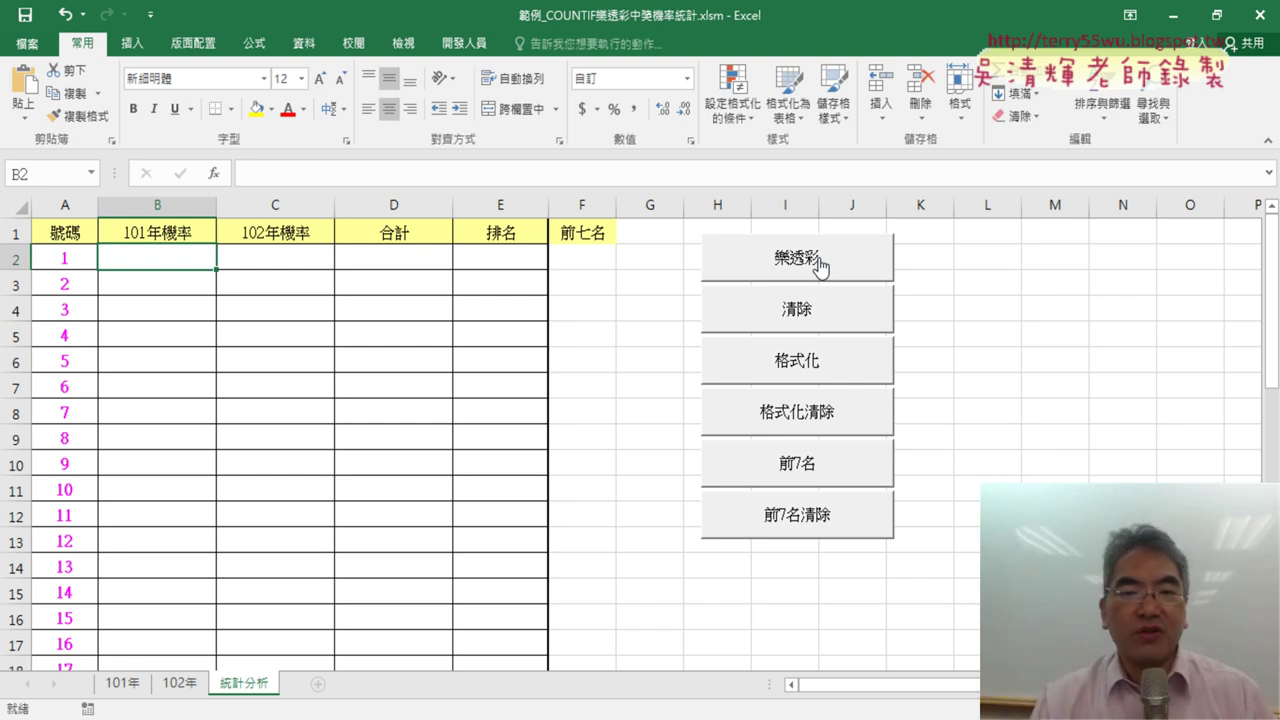
{"action": "left_click", "coordinate": [819, 266]}
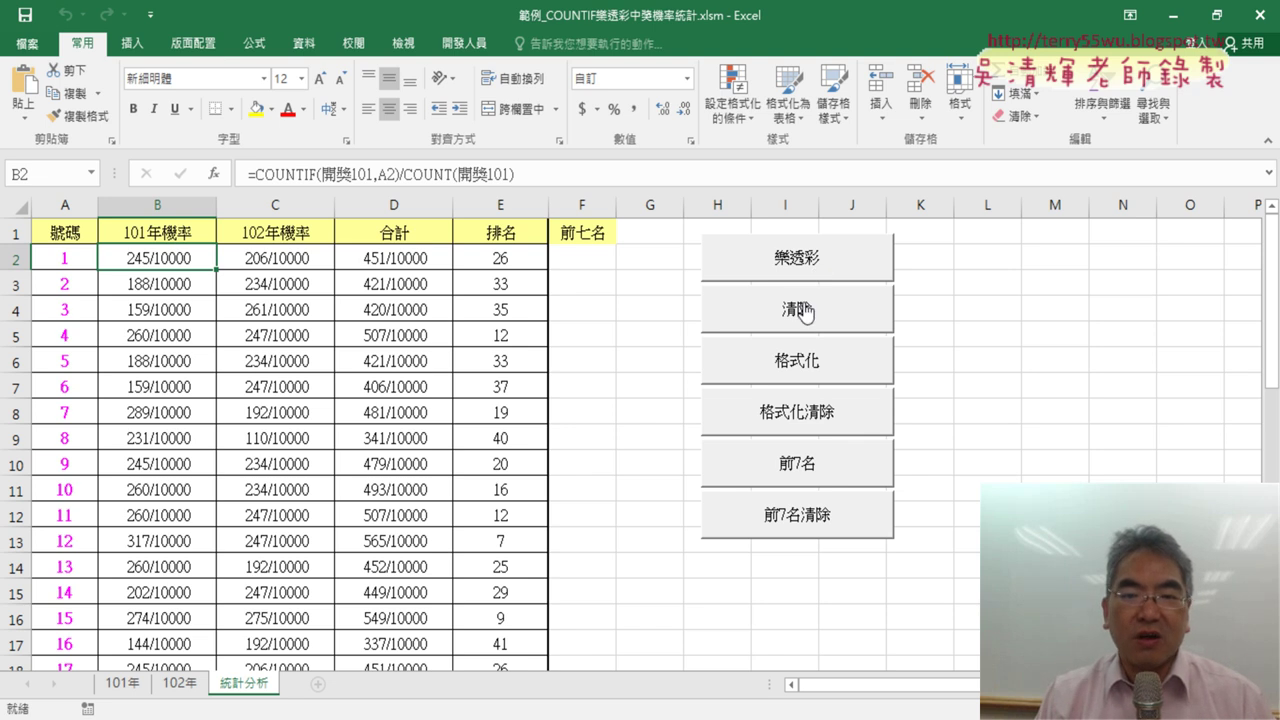
Step: Open the 清除 button's assigned macro code through 指定巨集 and Edit
{"action": "right_click", "coordinate": [803, 308]}
{"action": "left_click", "coordinate": [873, 464]}
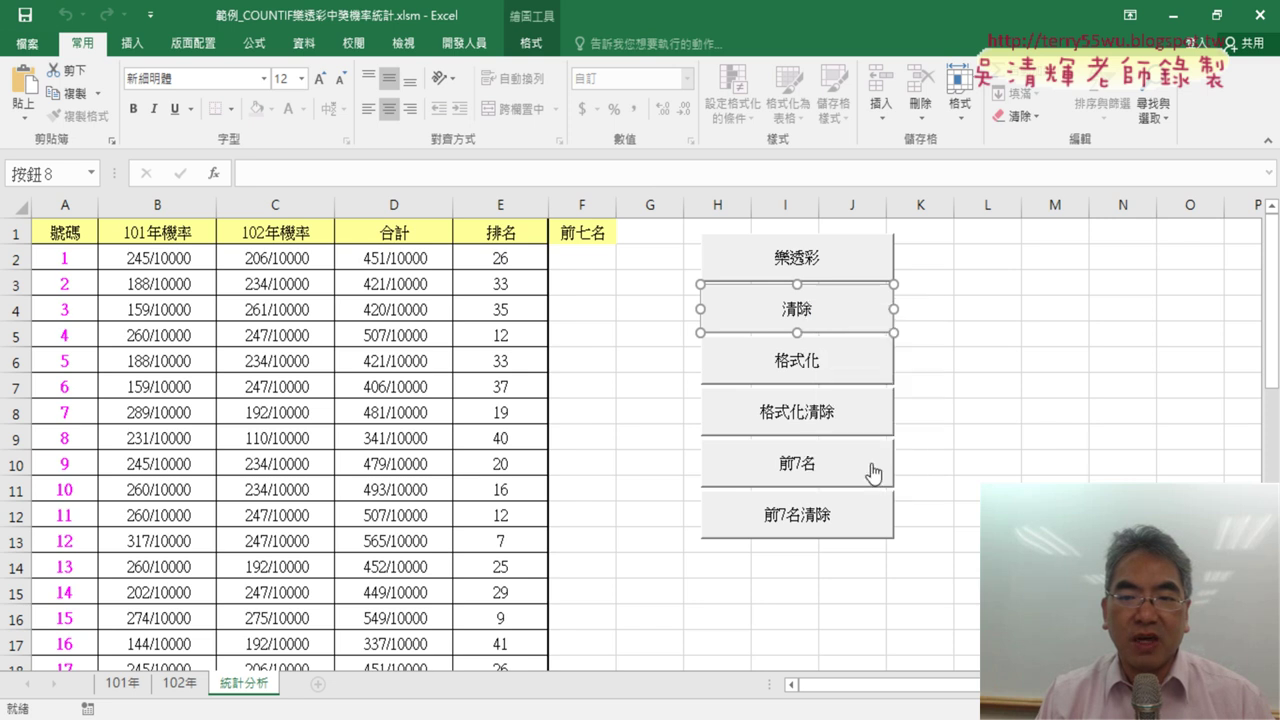
{"action": "left_click", "coordinate": [1030, 262]}
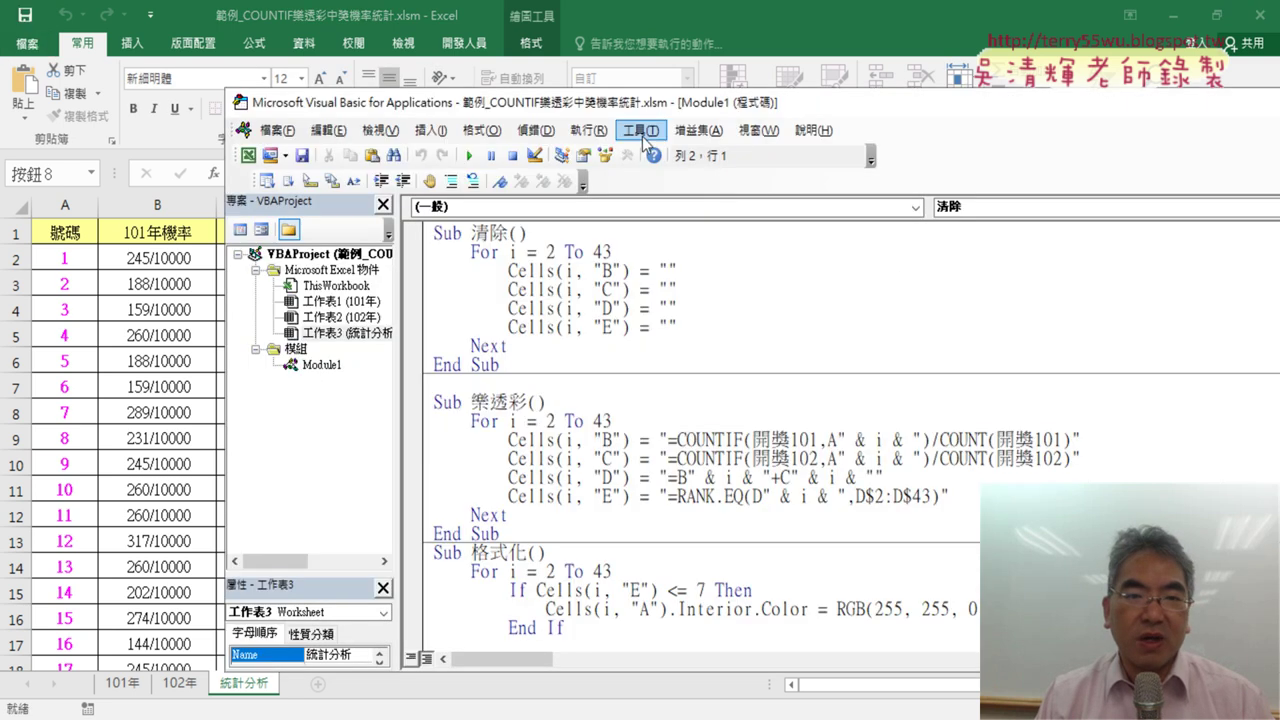
{"action": "left_click_drag", "start_coordinate": [640, 102], "coordinate": [896, 111]}
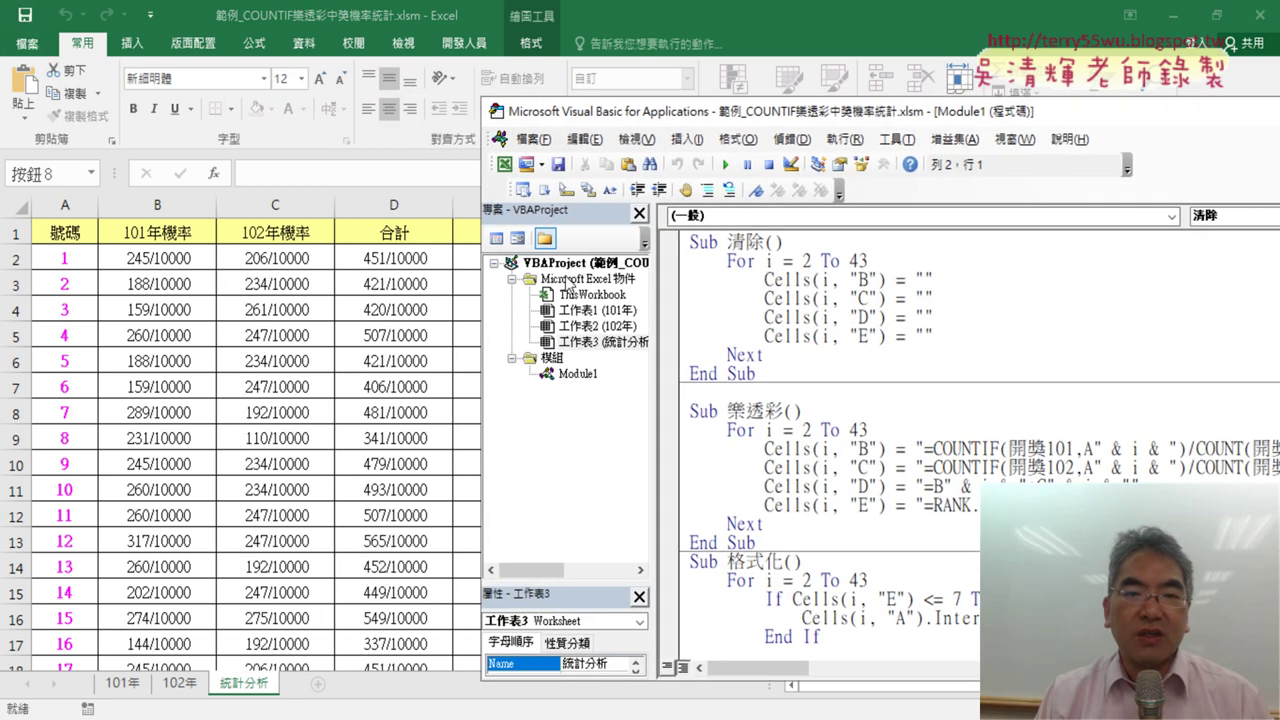
Step: Reopen the VBA editor from the Developer tab and select Module1 in the project
{"action": "left_click", "coordinate": [464, 43]}
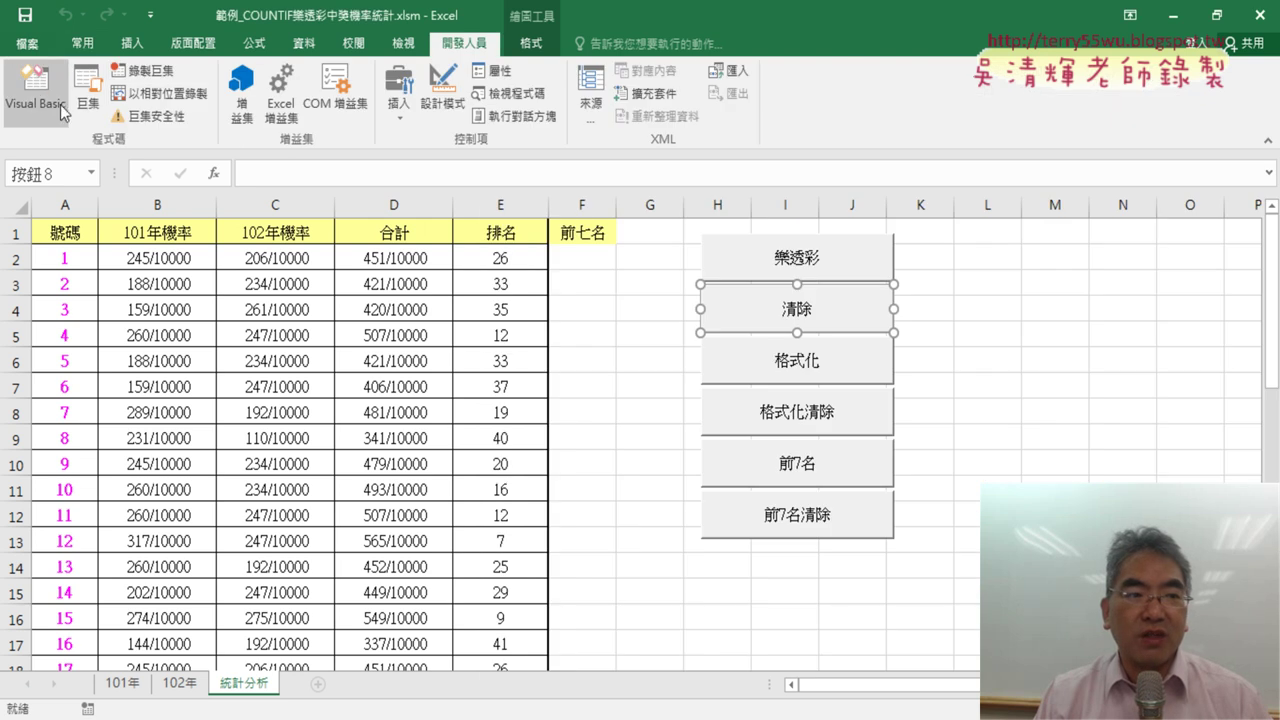
{"action": "left_click", "coordinate": [35, 97]}
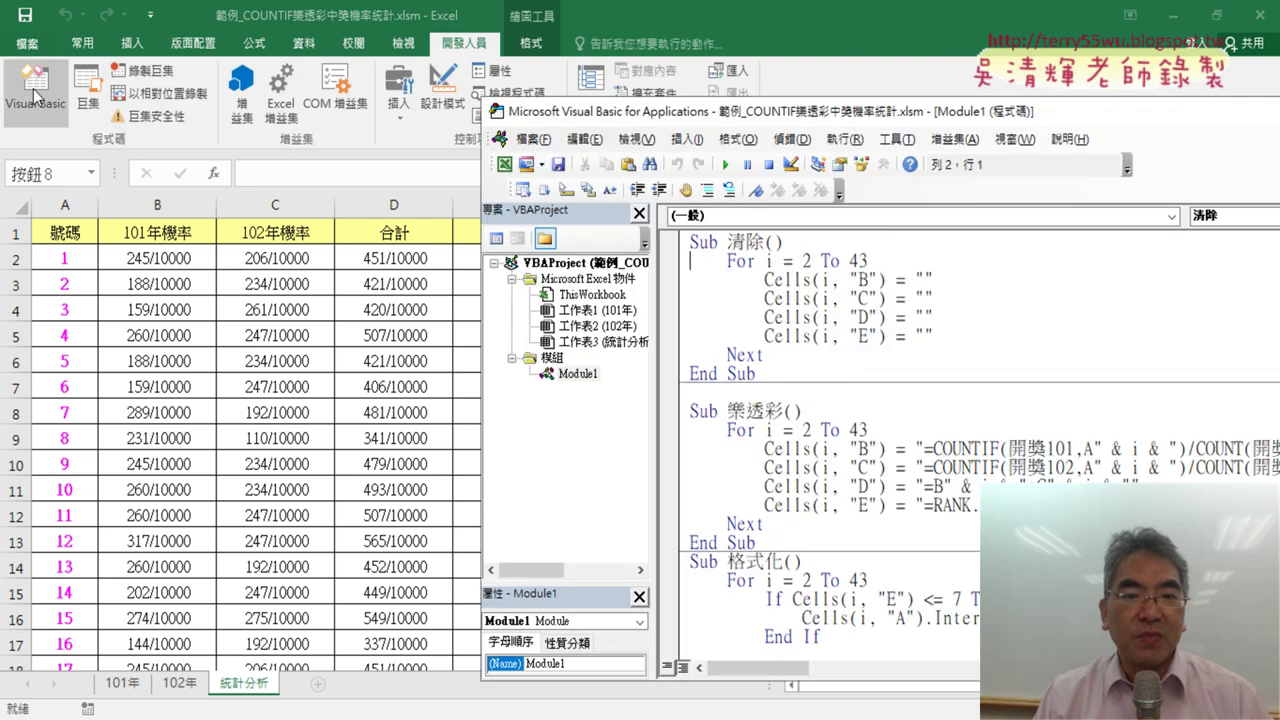
{"action": "left_click", "coordinate": [580, 375]}
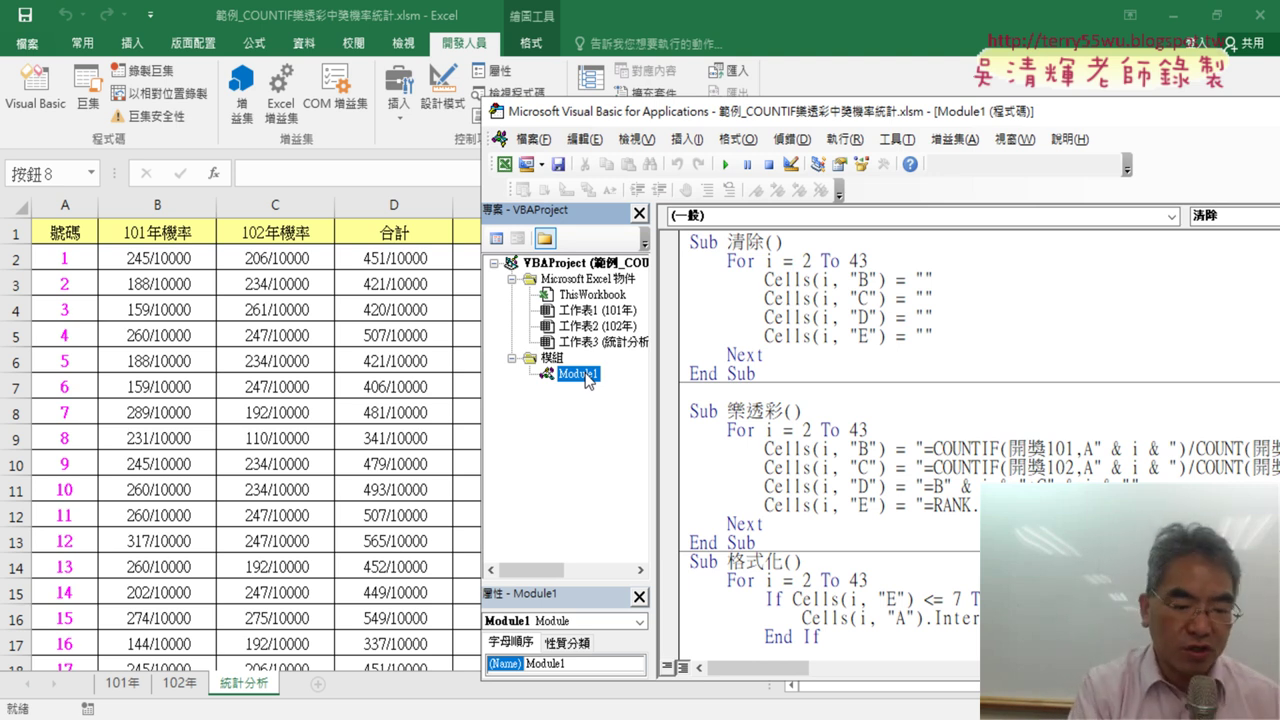
{"action": "left_click_drag", "start_coordinate": [592, 386], "coordinate": [616, 366]}
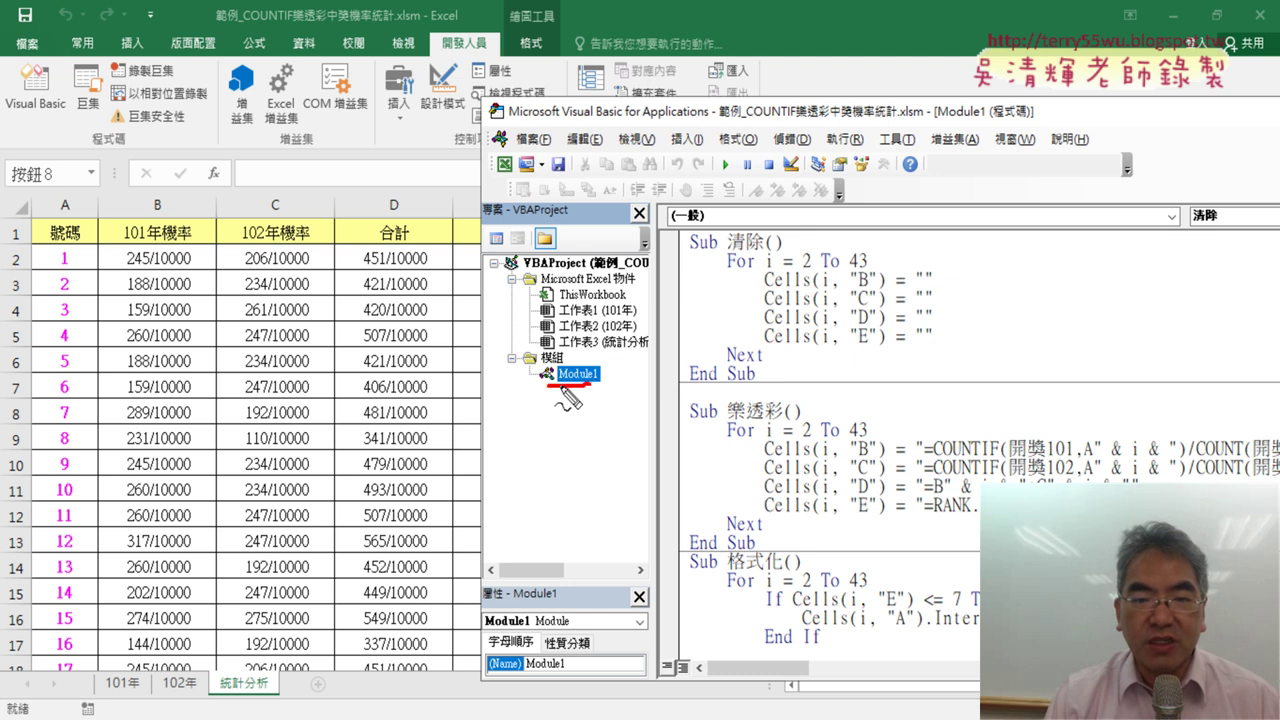
{"action": "key", "text": "Escape"}
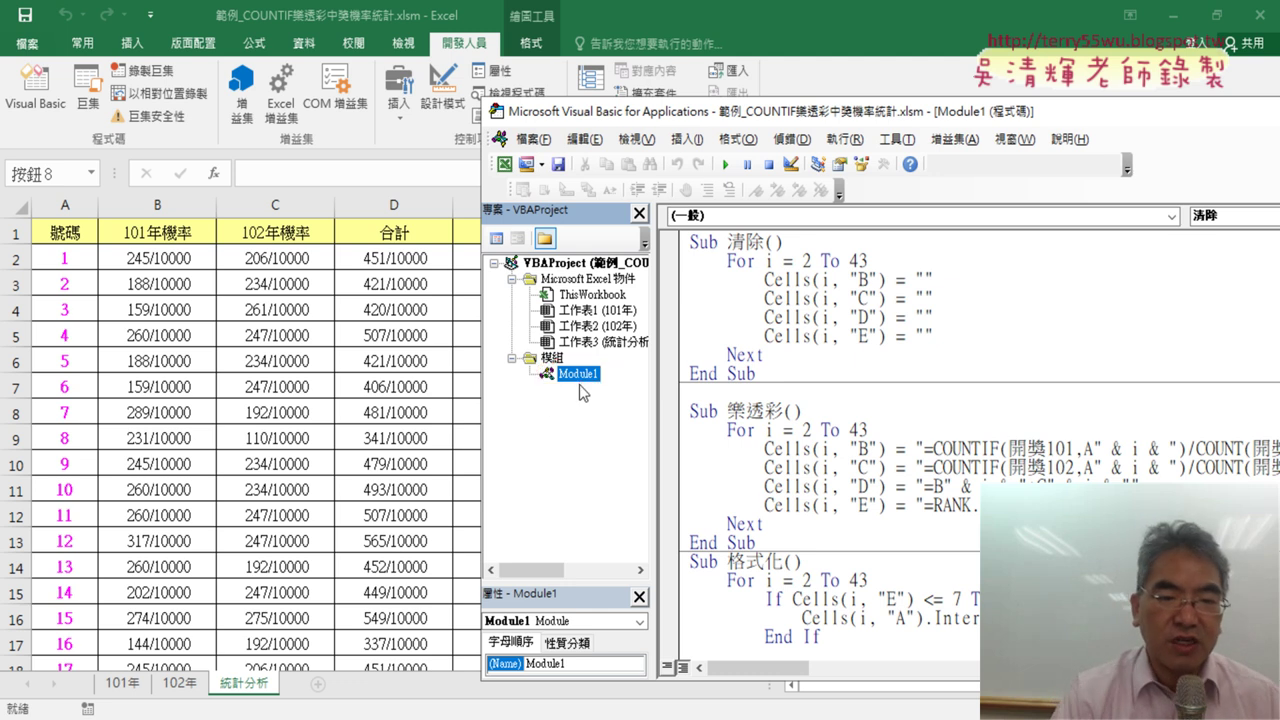
{"action": "right_click", "coordinate": [579, 384]}
{"action": "mouse_move", "coordinate": [650, 468]}
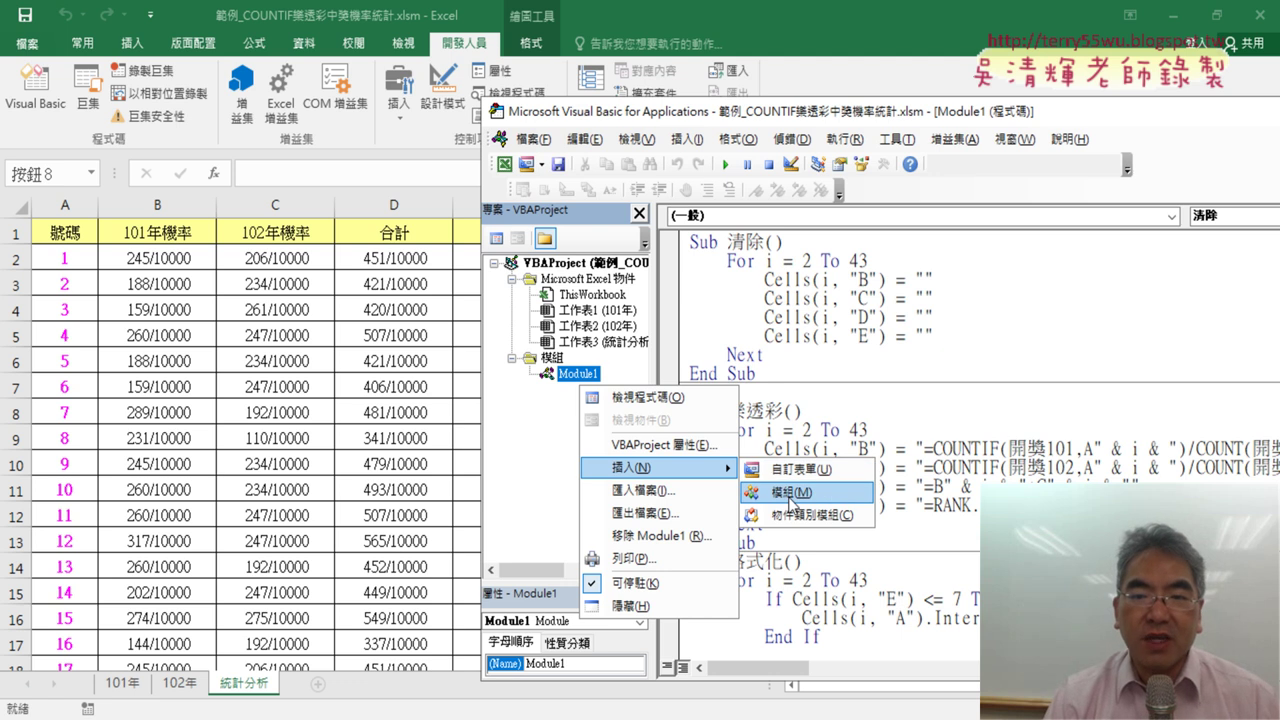
{"action": "left_click", "coordinate": [765, 298]}
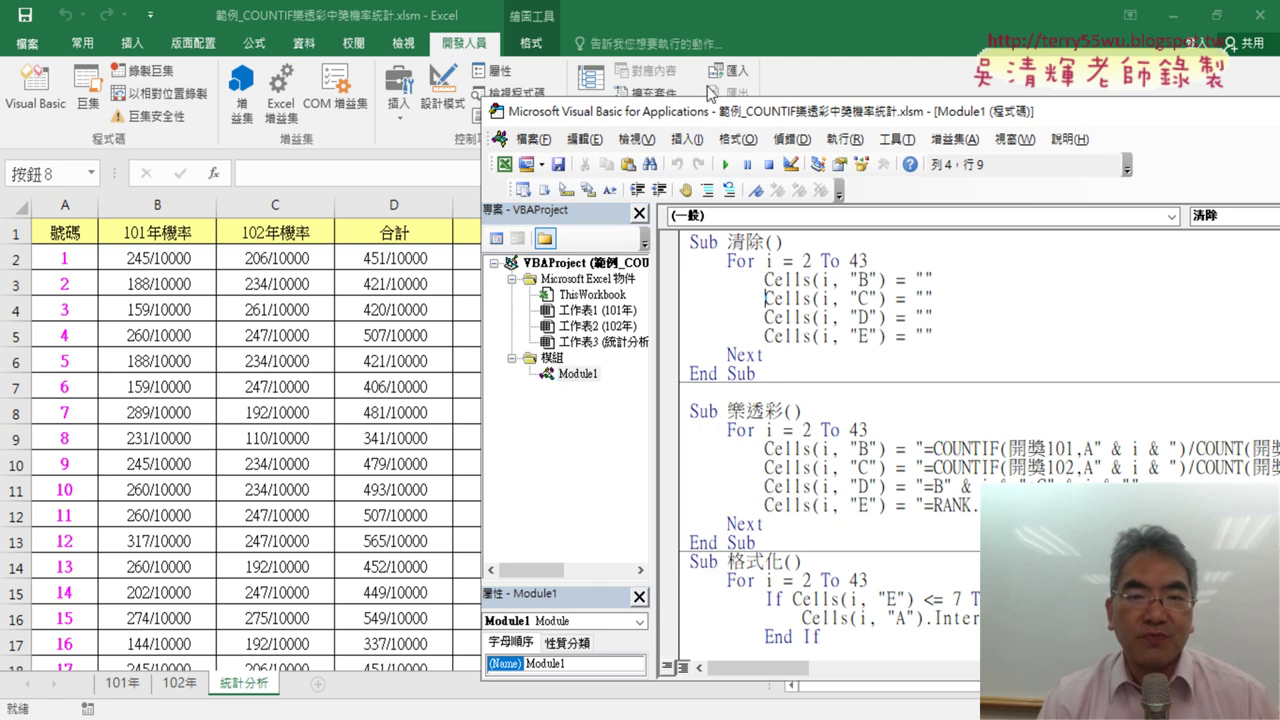
Step: Delete the 清除 macro body, then undo twice to restore its loop code
{"action": "left_click_drag", "start_coordinate": [738, 118], "coordinate": [818, 114]}
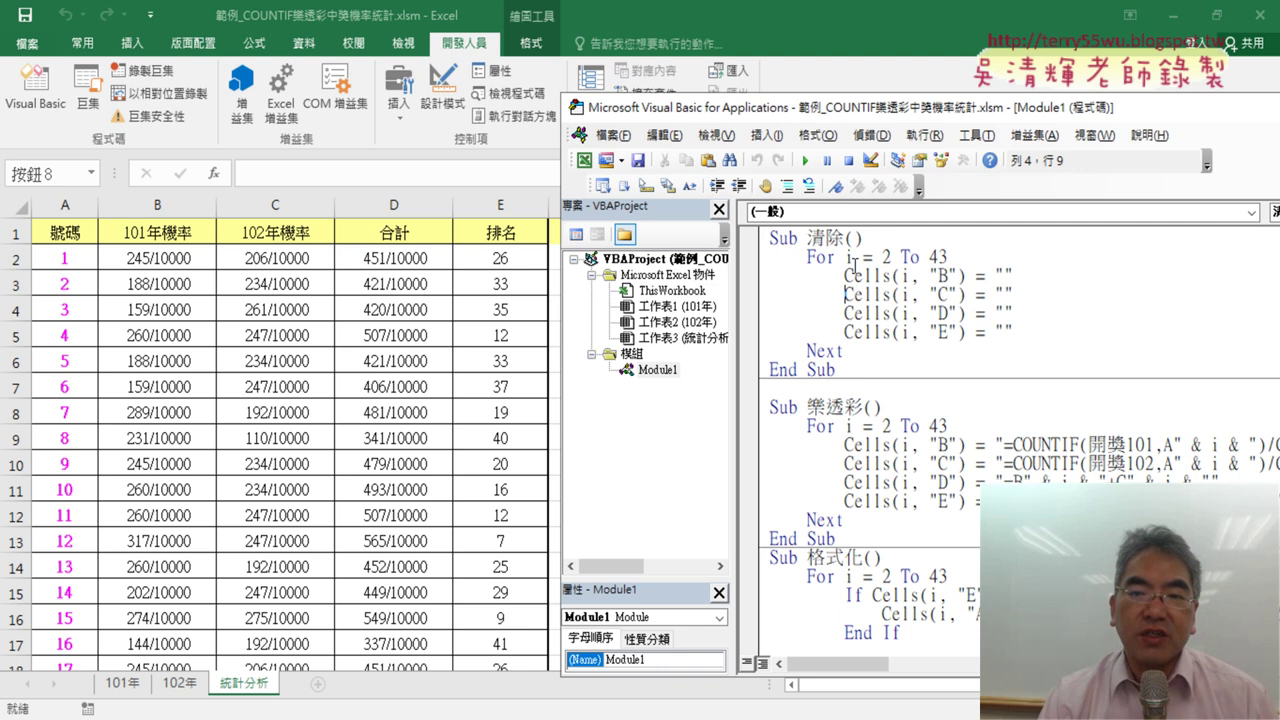
{"action": "left_click_drag", "start_coordinate": [845, 238], "coordinate": [856, 369]}
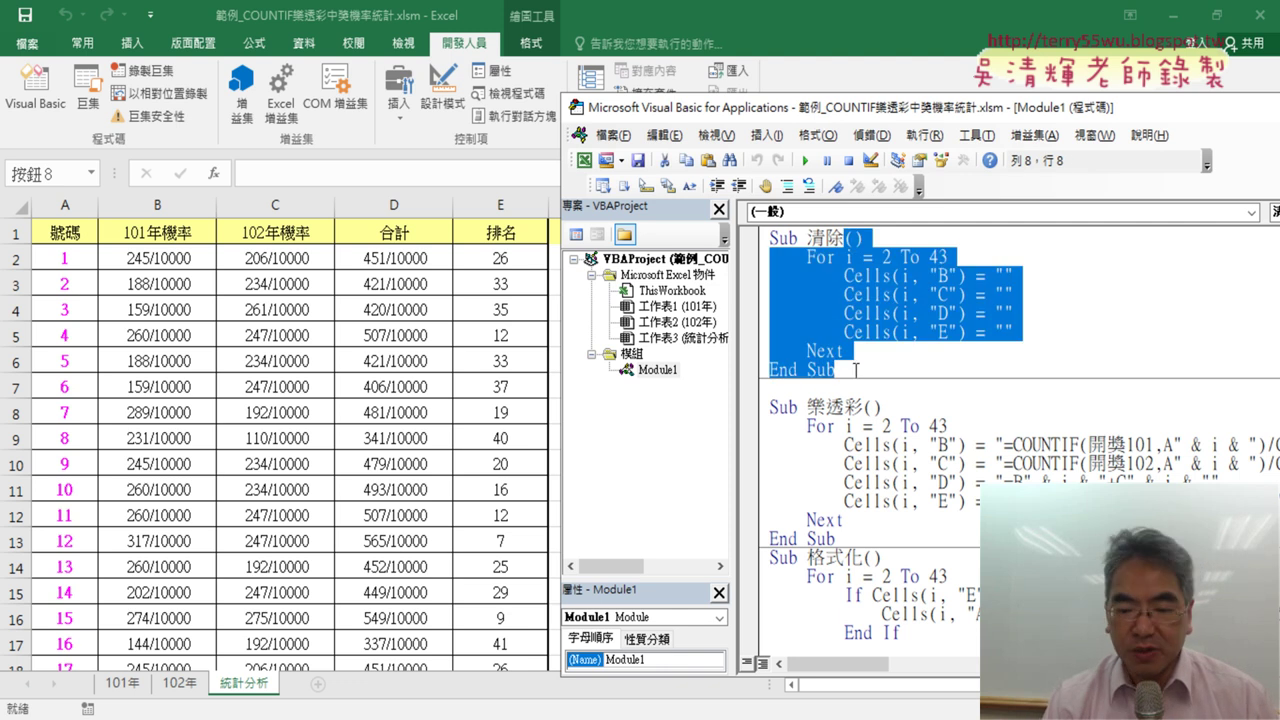
{"action": "key", "text": "Delete"}
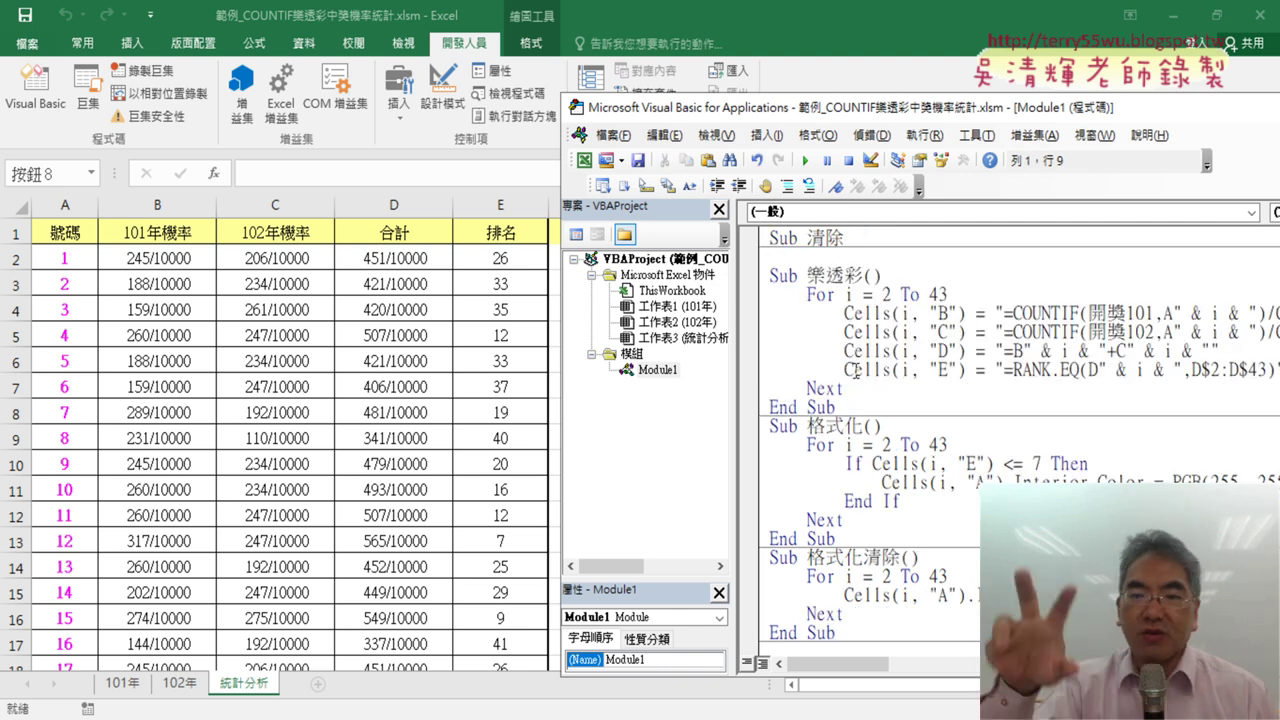
{"action": "key", "text": "Return"}
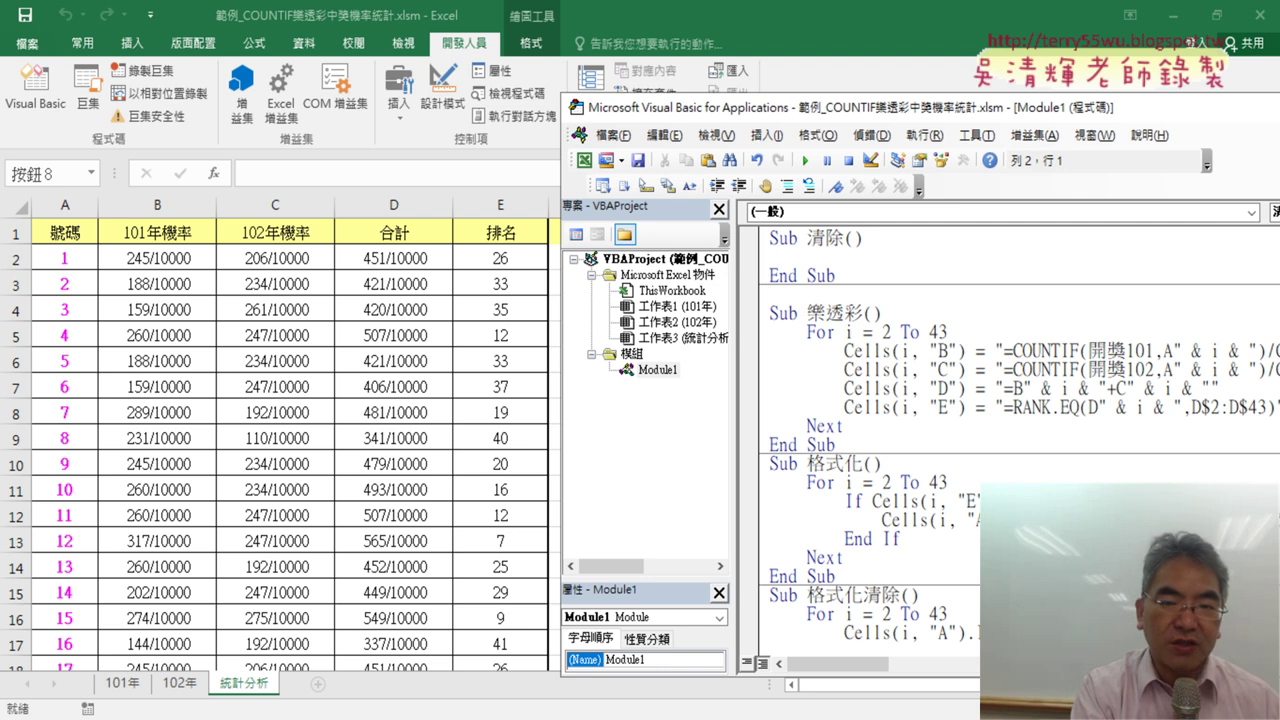
{"action": "key", "text": "ctrl+z"}
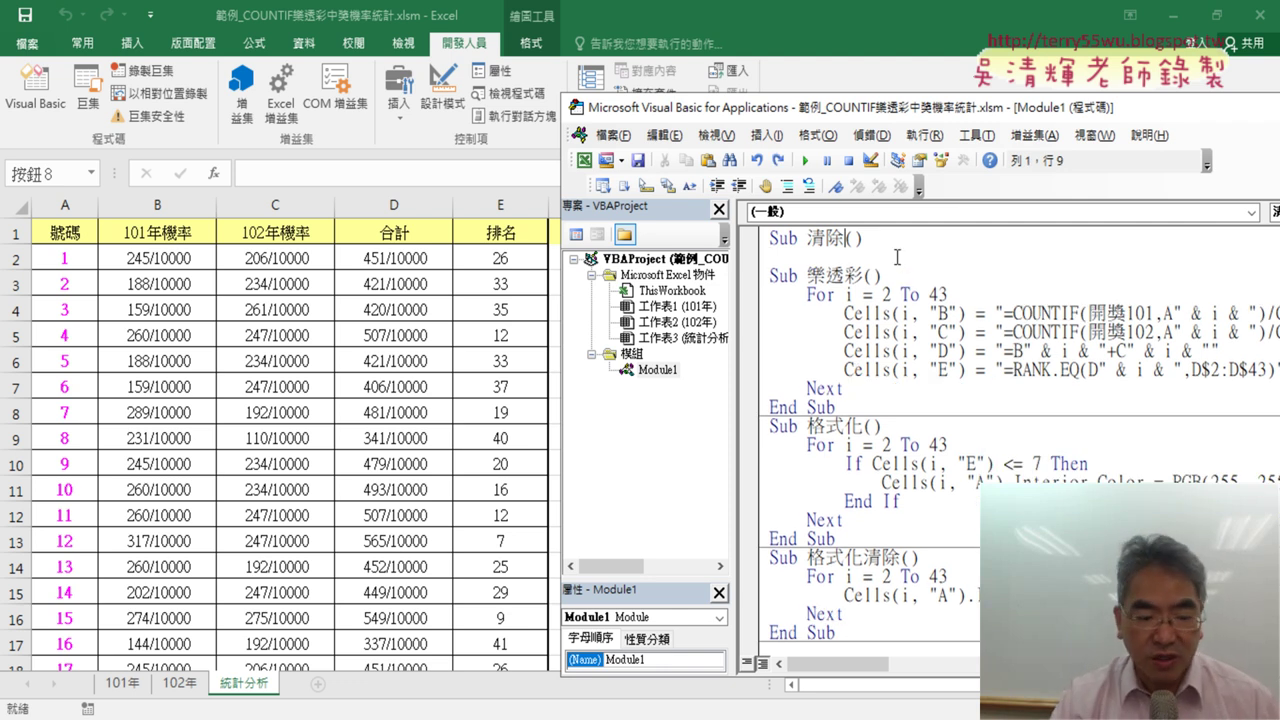
{"action": "key", "text": "ctrl+z"}
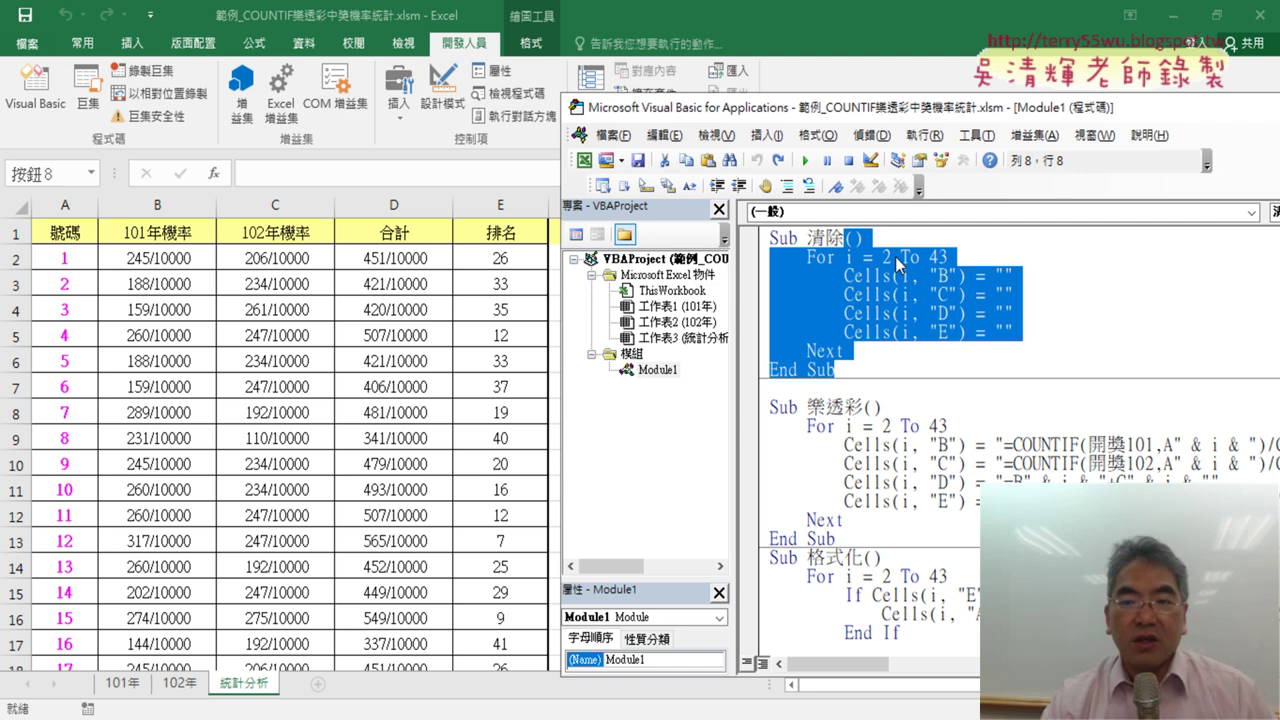
{"action": "left_click", "coordinate": [919, 313]}
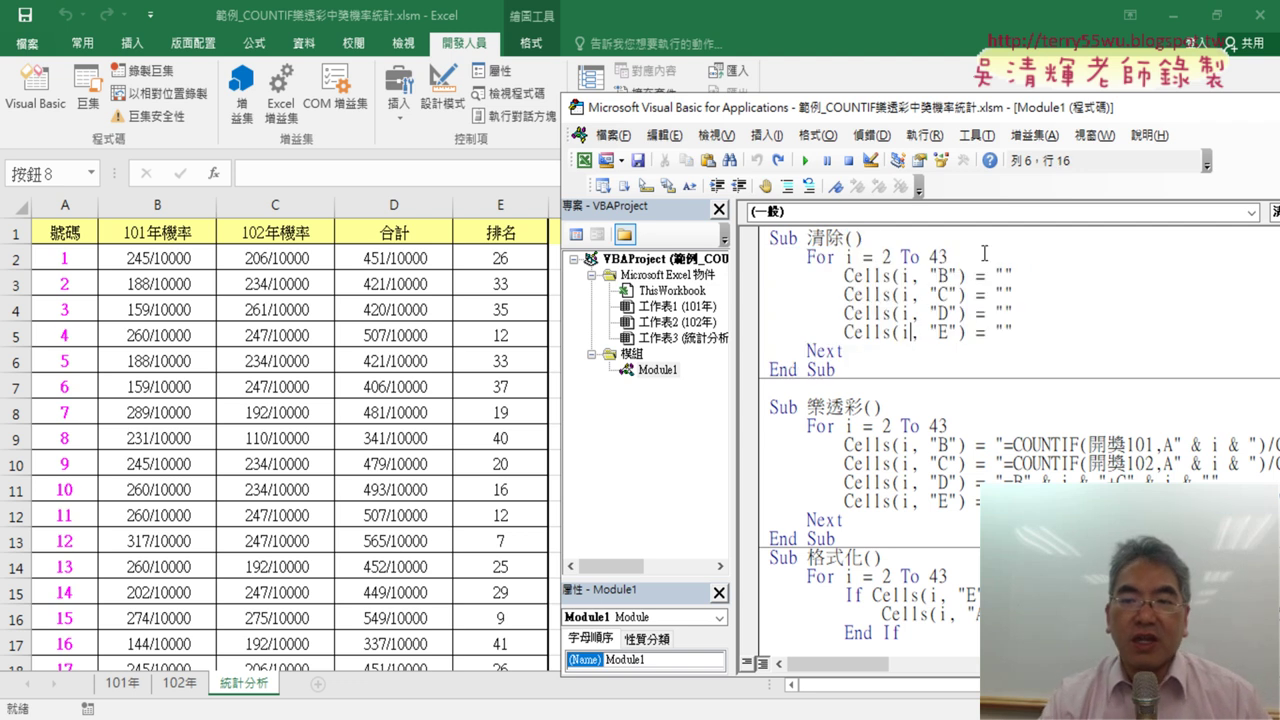
Step: Inspect the For i = 2 To 43 line, its variable i and start value 2, then return to the sheet
{"action": "left_click_drag", "start_coordinate": [947, 257], "coordinate": [757, 265]}
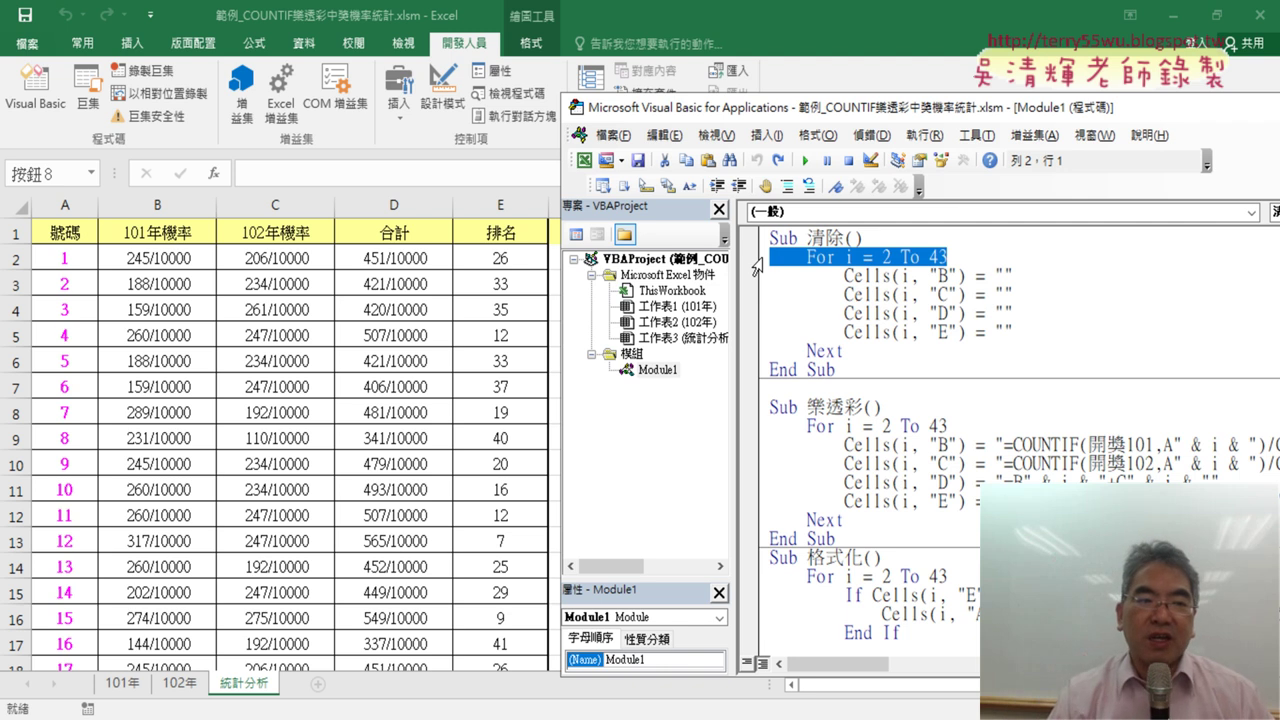
{"action": "left_click", "coordinate": [901, 262]}
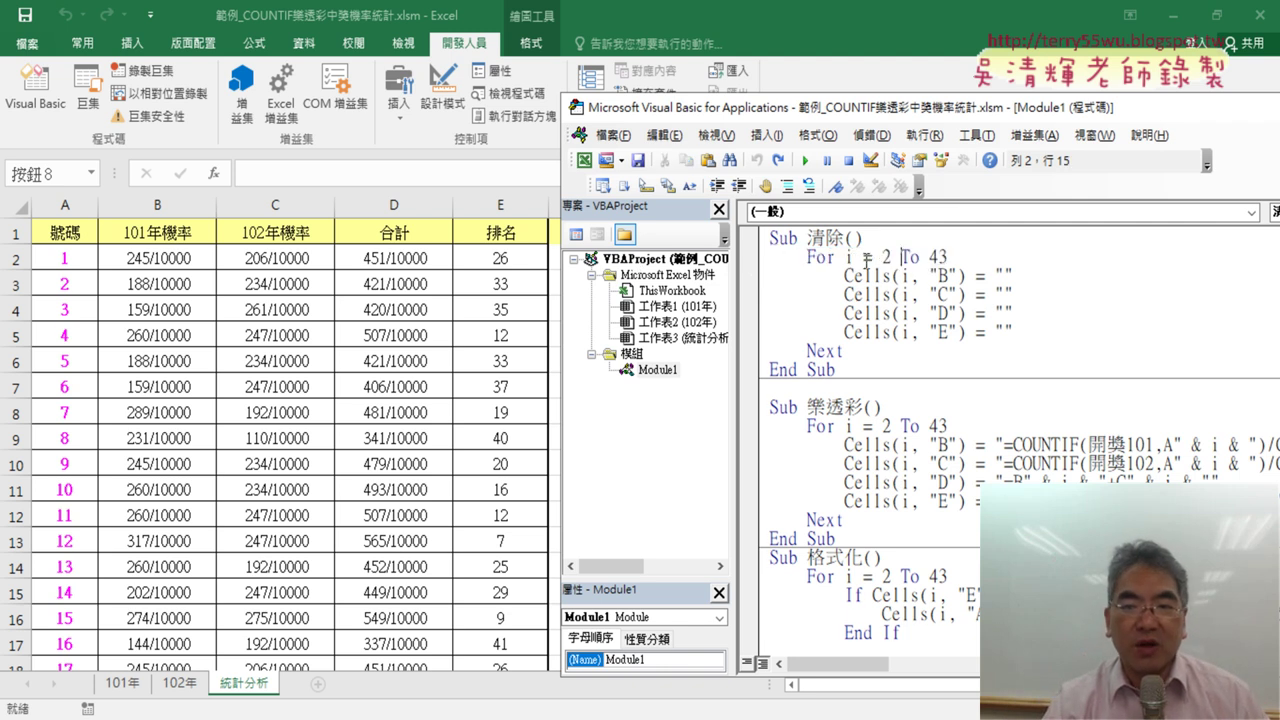
{"action": "double_click", "coordinate": [850, 258]}
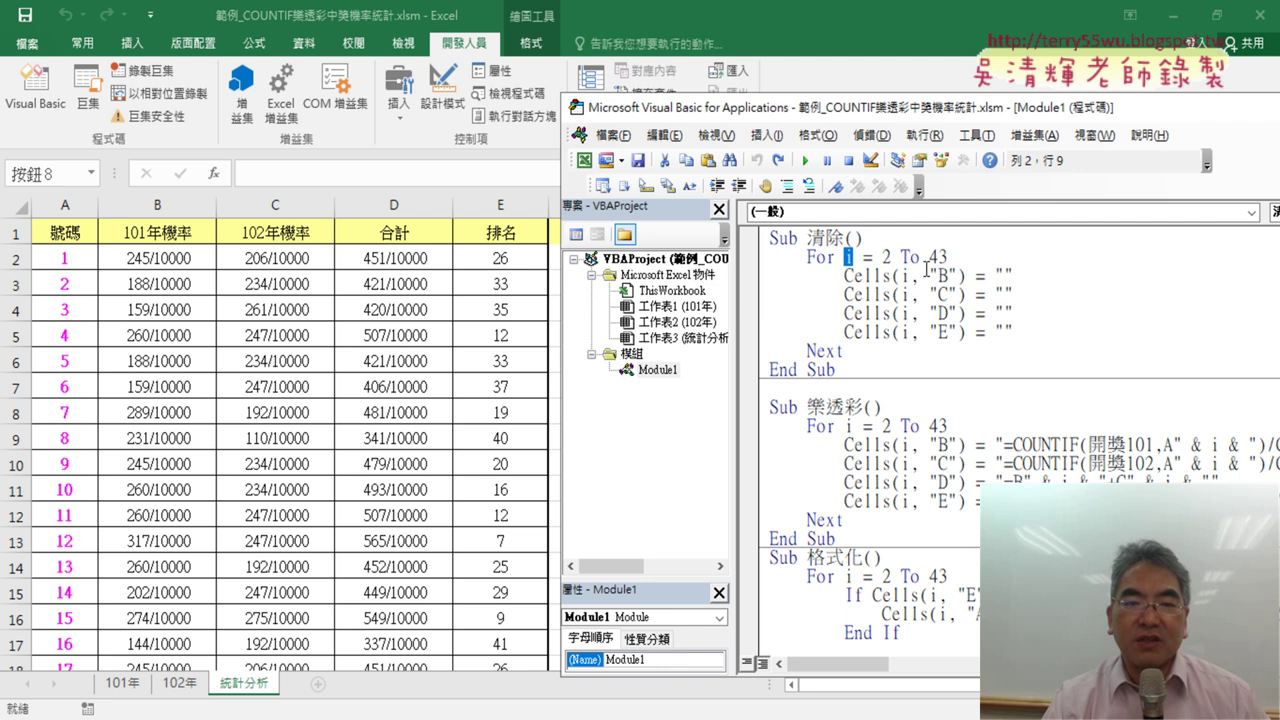
{"action": "double_click", "coordinate": [885, 258]}
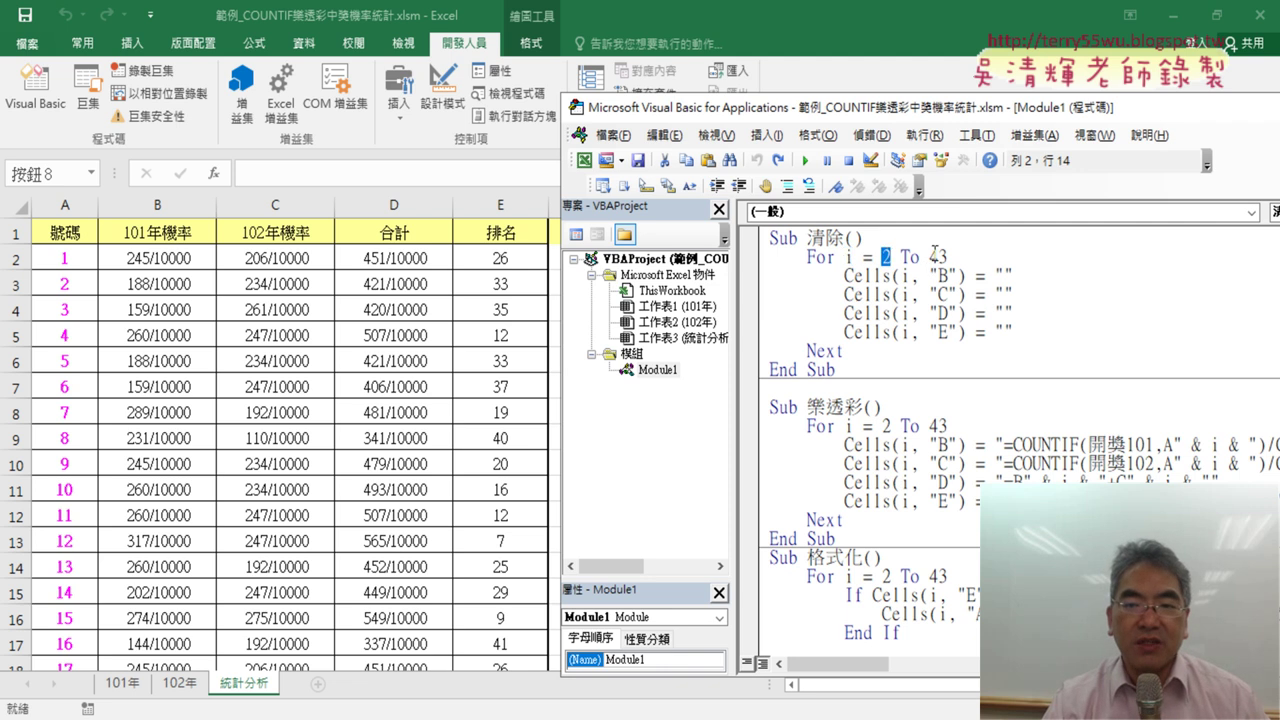
{"action": "left_click", "coordinate": [40, 258]}
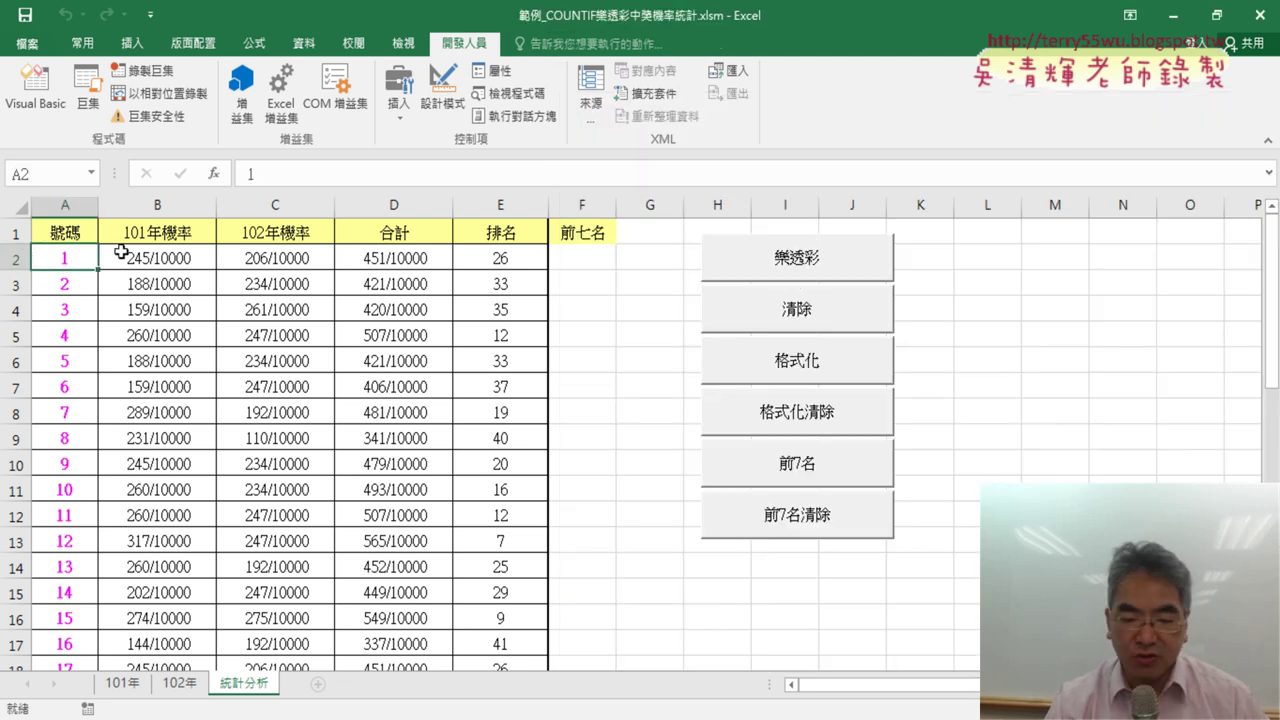
Step: Confirm the numbers end at A43, then reopen the code and select i = 2 To 43
{"action": "key", "text": "ctrl+Down"}
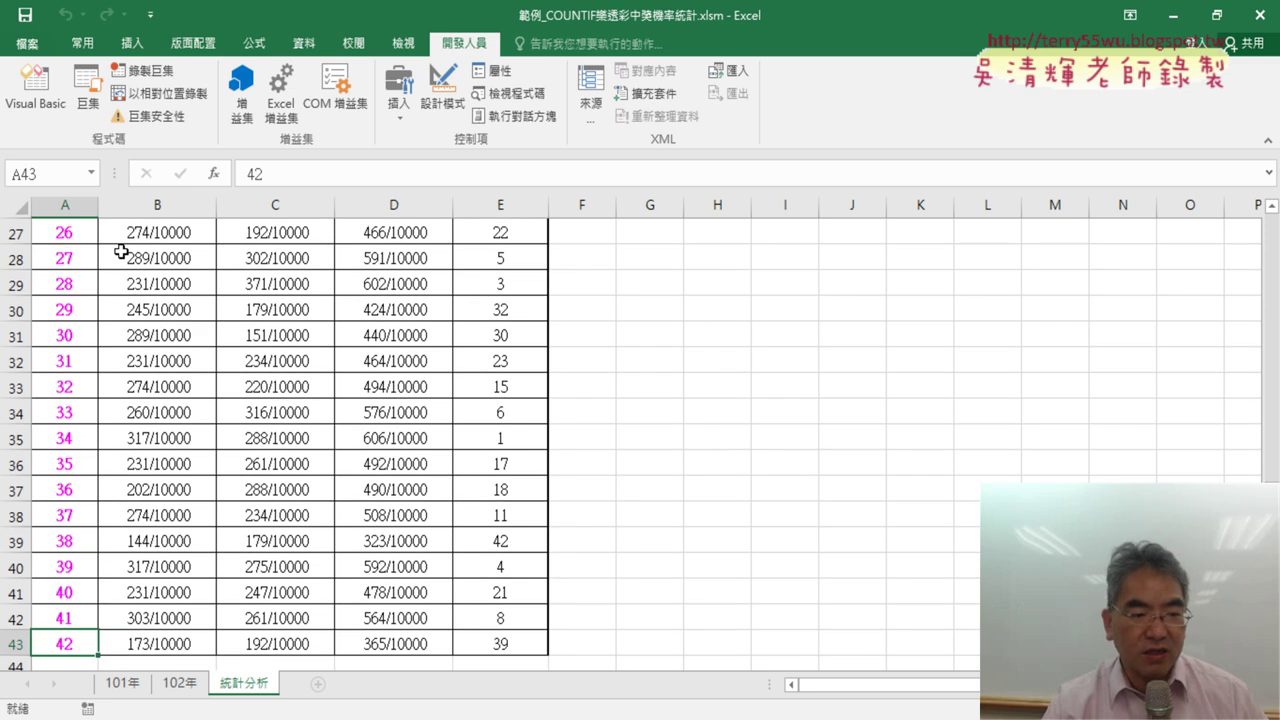
{"action": "left_click", "coordinate": [35, 85]}
{"action": "left_click_drag", "start_coordinate": [947, 257], "coordinate": [843, 258]}
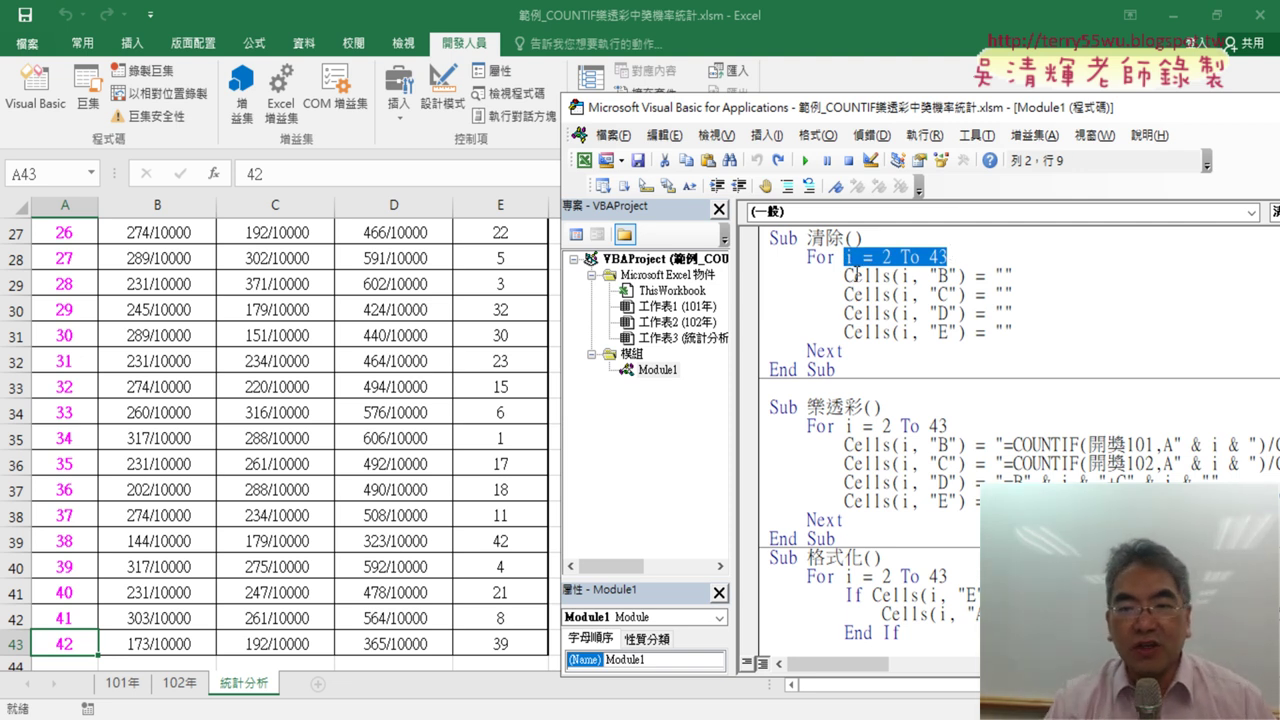
Step: Highlight 2 To 43, the row variable i and column "B" in the 清除 code, then bring the sheet forward
{"action": "left_click", "coordinate": [808, 257]}
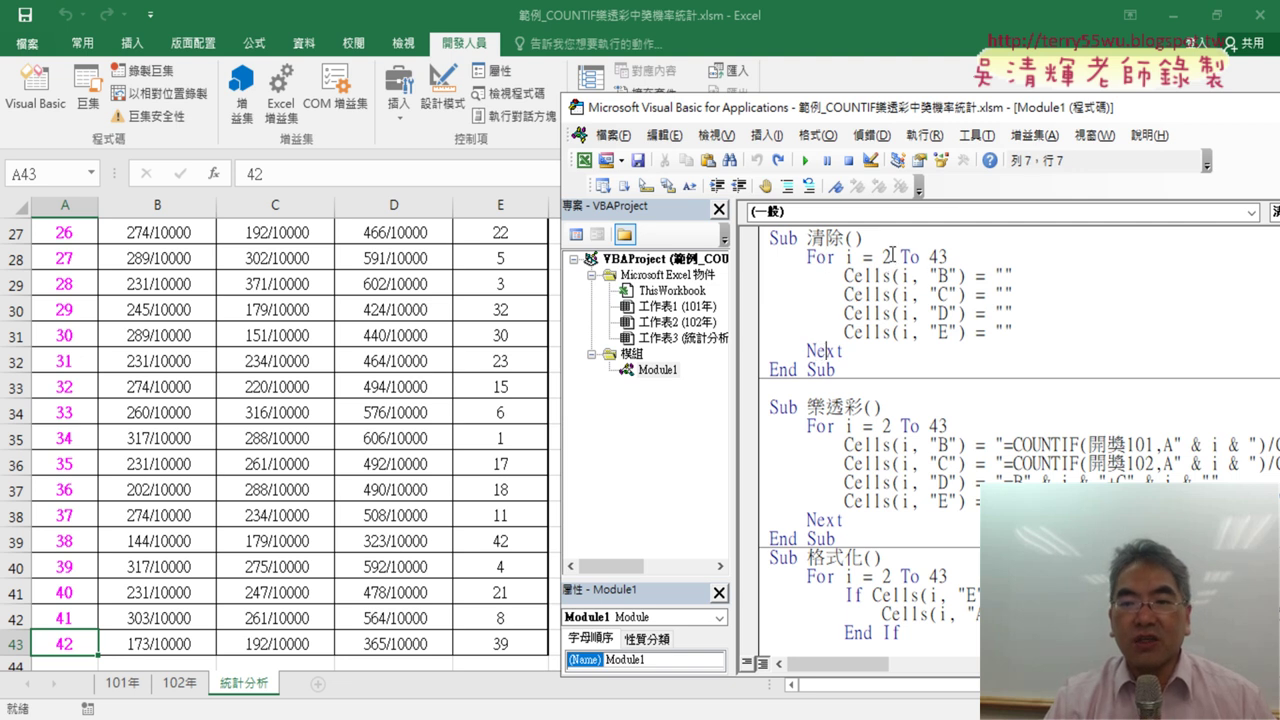
{"action": "left_click_drag", "start_coordinate": [889, 257], "coordinate": [882, 257]}
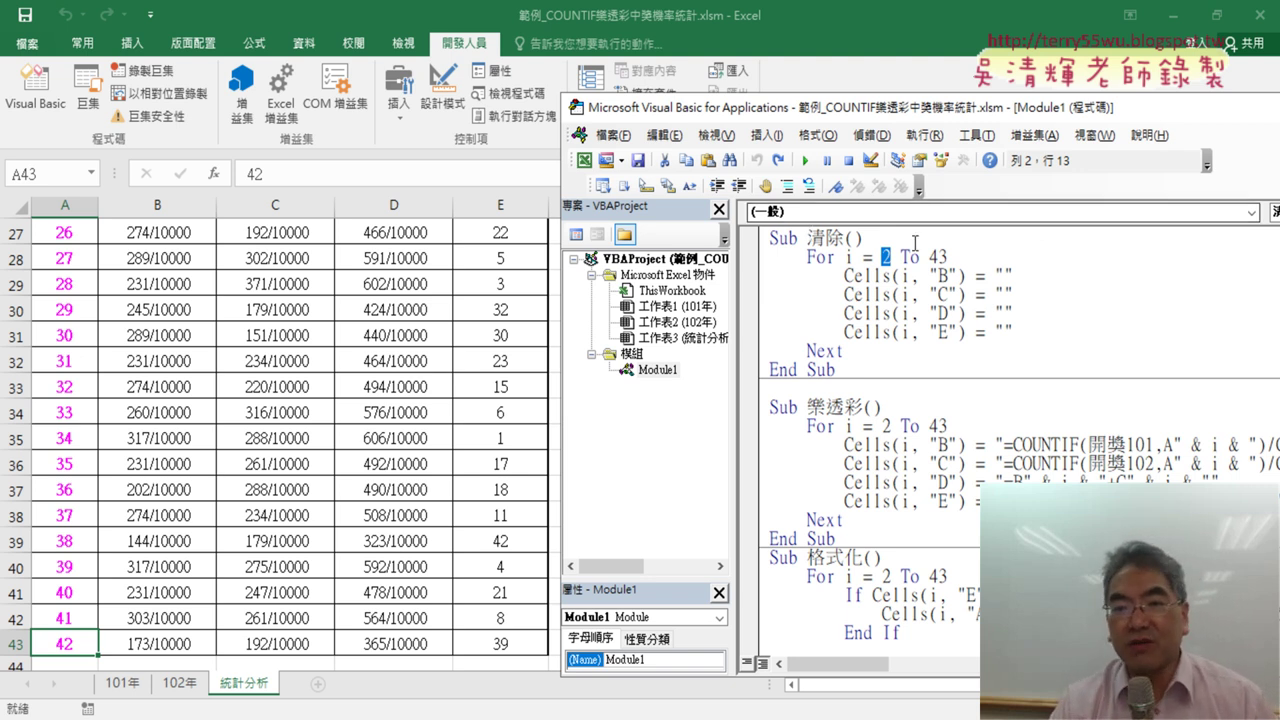
{"action": "left_click", "coordinate": [887, 257]}
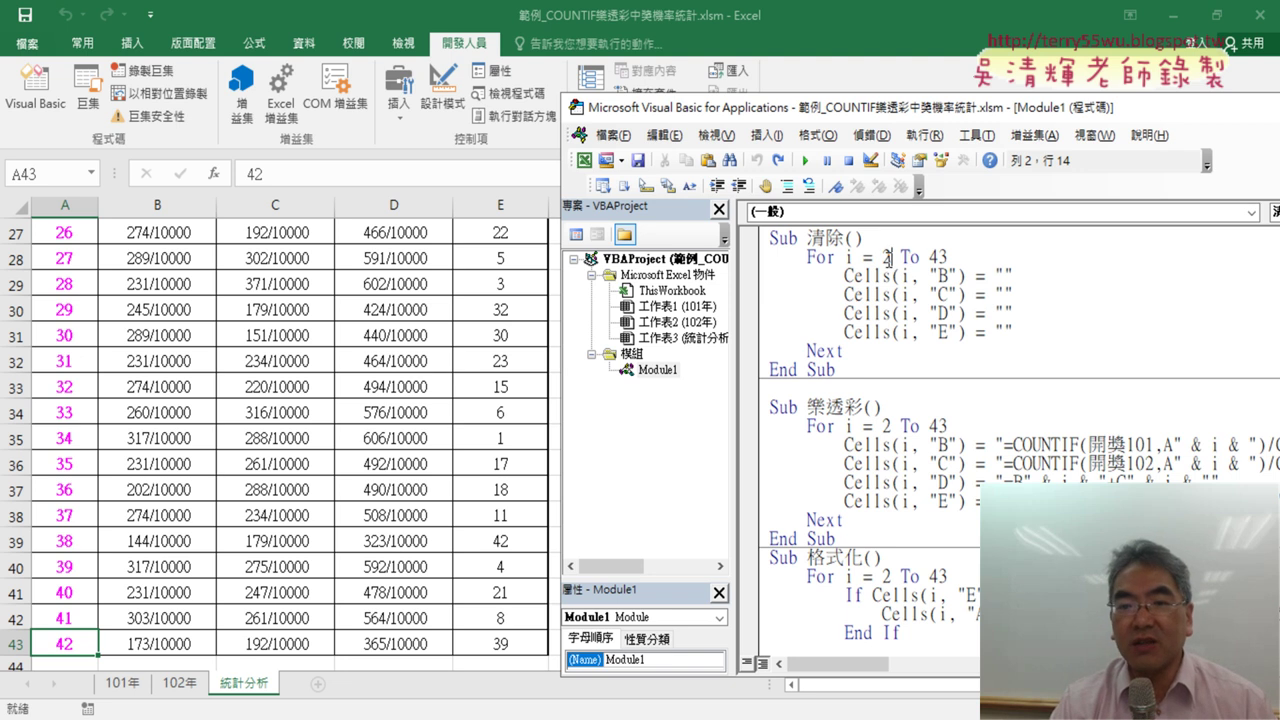
{"action": "left_click_drag", "start_coordinate": [947, 257], "coordinate": [873, 257]}
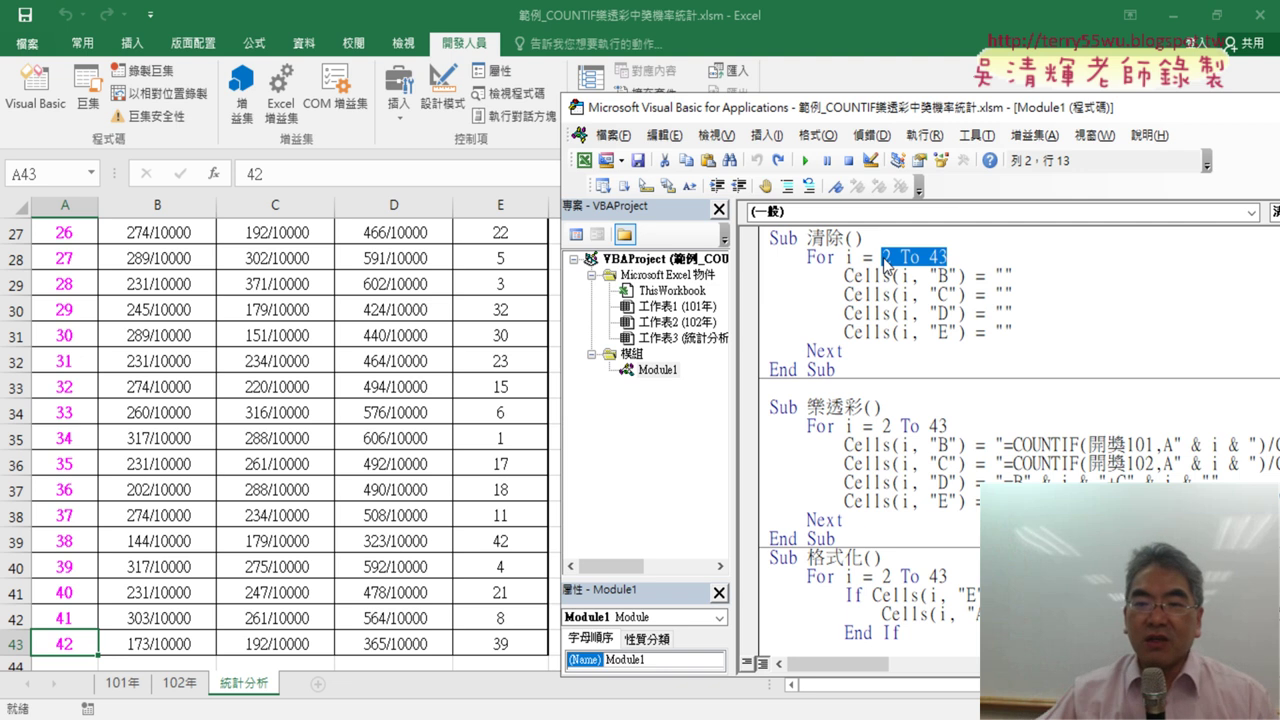
{"action": "double_click", "coordinate": [905, 277]}
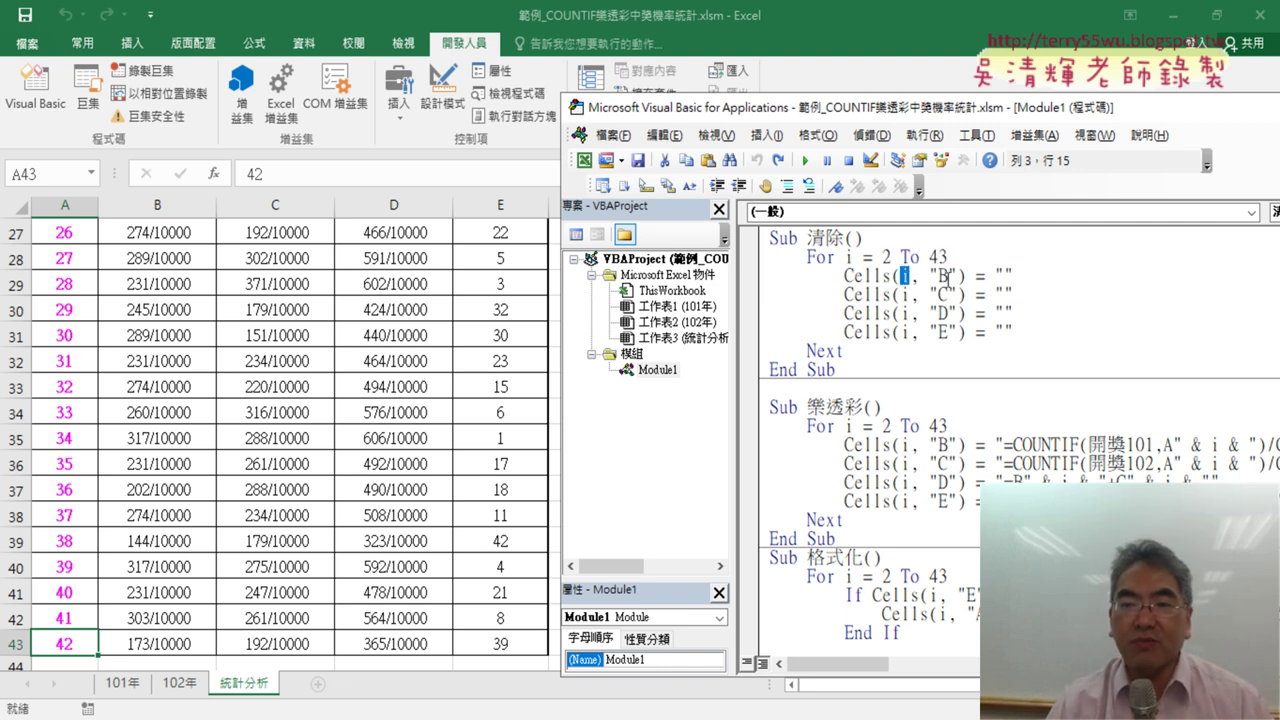
{"action": "double_click", "coordinate": [941, 276]}
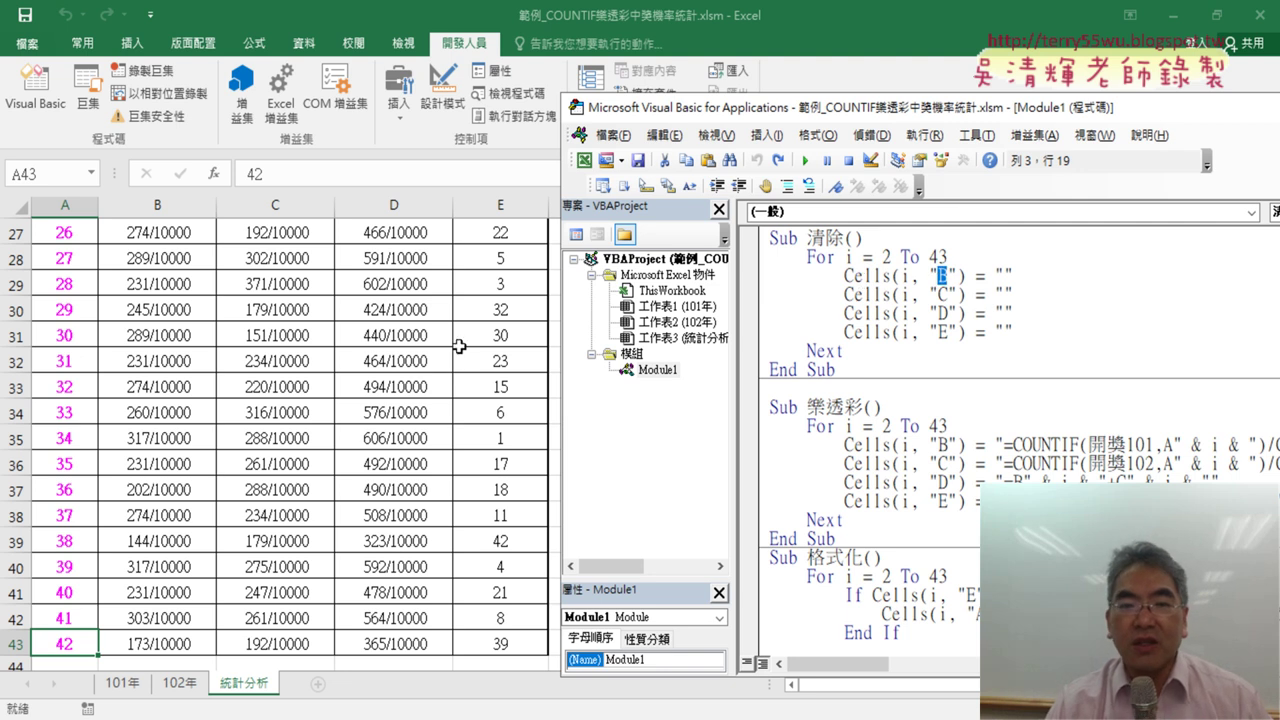
{"action": "left_click", "coordinate": [273, 350]}
Step: Bring the VBA code back and highlight i in Cells(i, "B"), the empty string and the loop counter
{"action": "scroll", "coordinate": [273, 350], "scroll_direction": "up", "scroll_amount": 9}
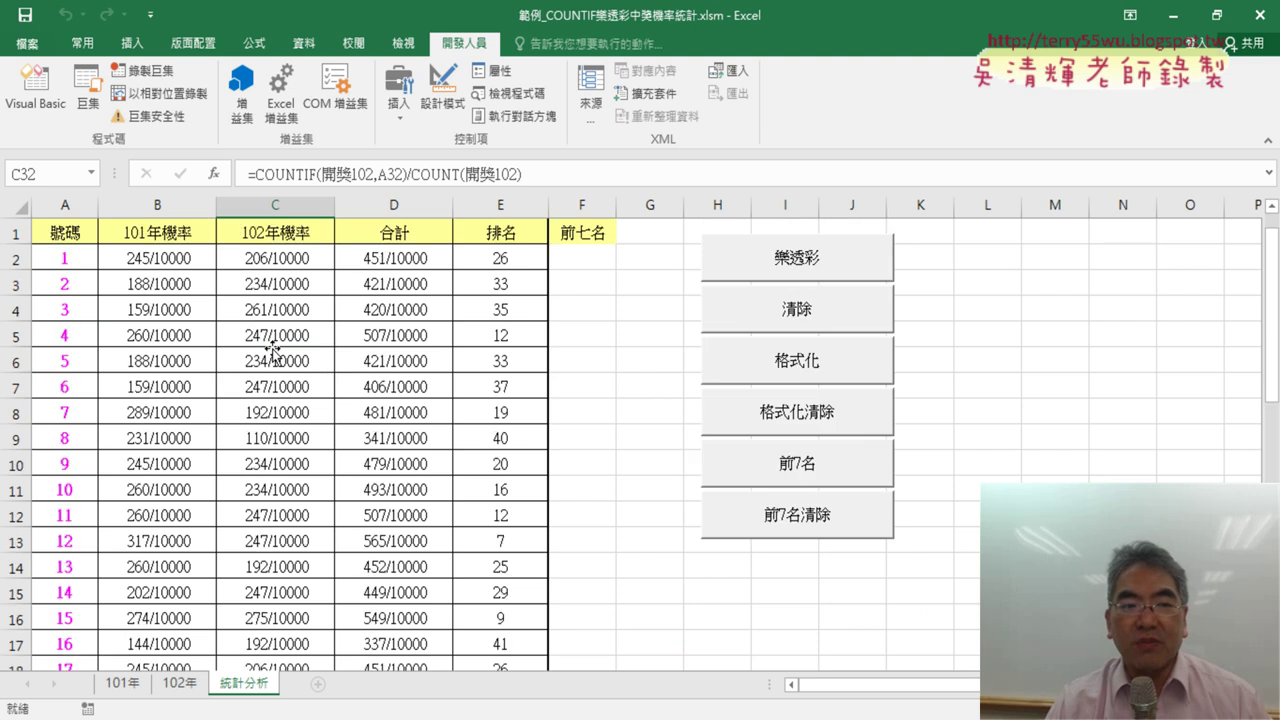
{"action": "left_click", "coordinate": [35, 90]}
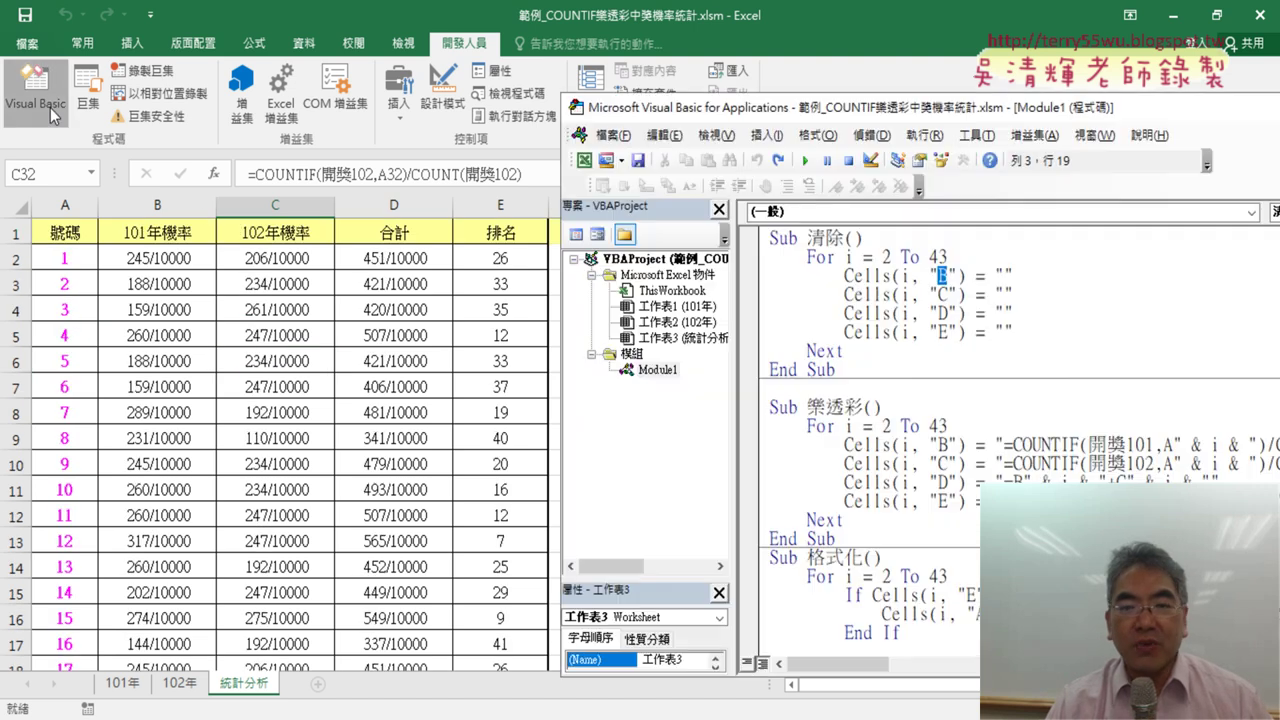
{"action": "left_click", "coordinate": [903, 276]}
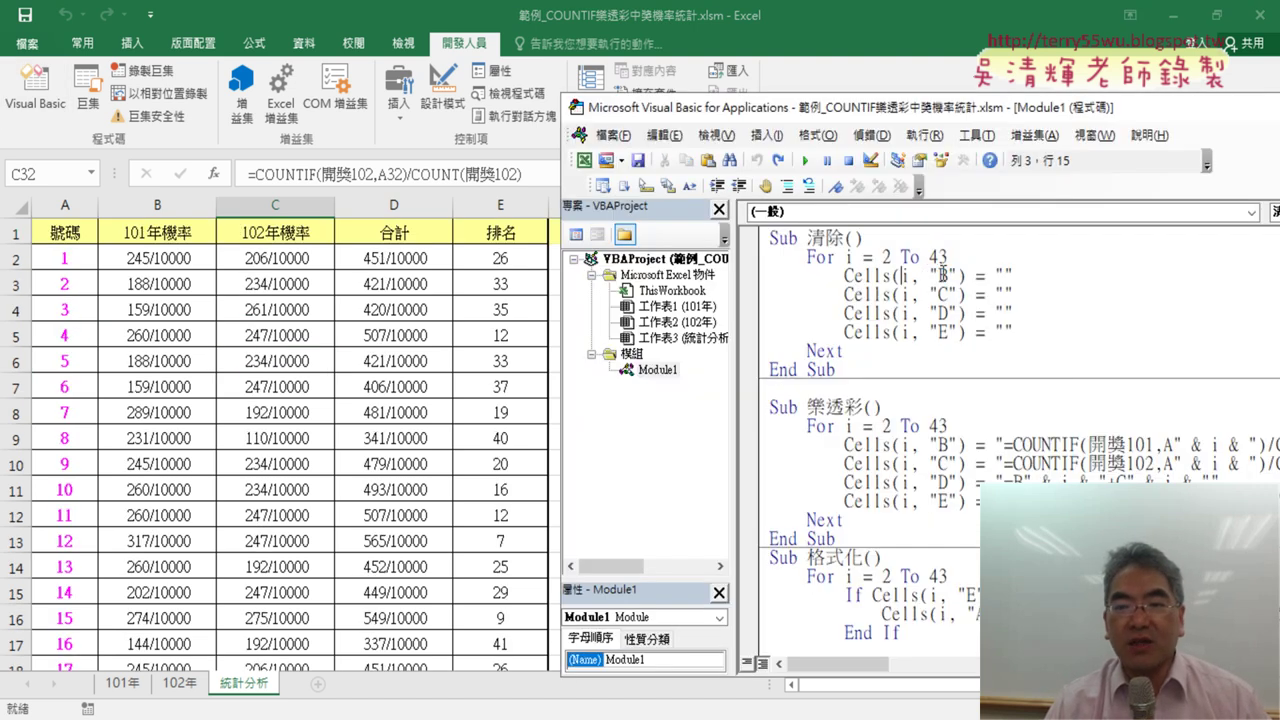
{"action": "double_click", "coordinate": [904, 276]}
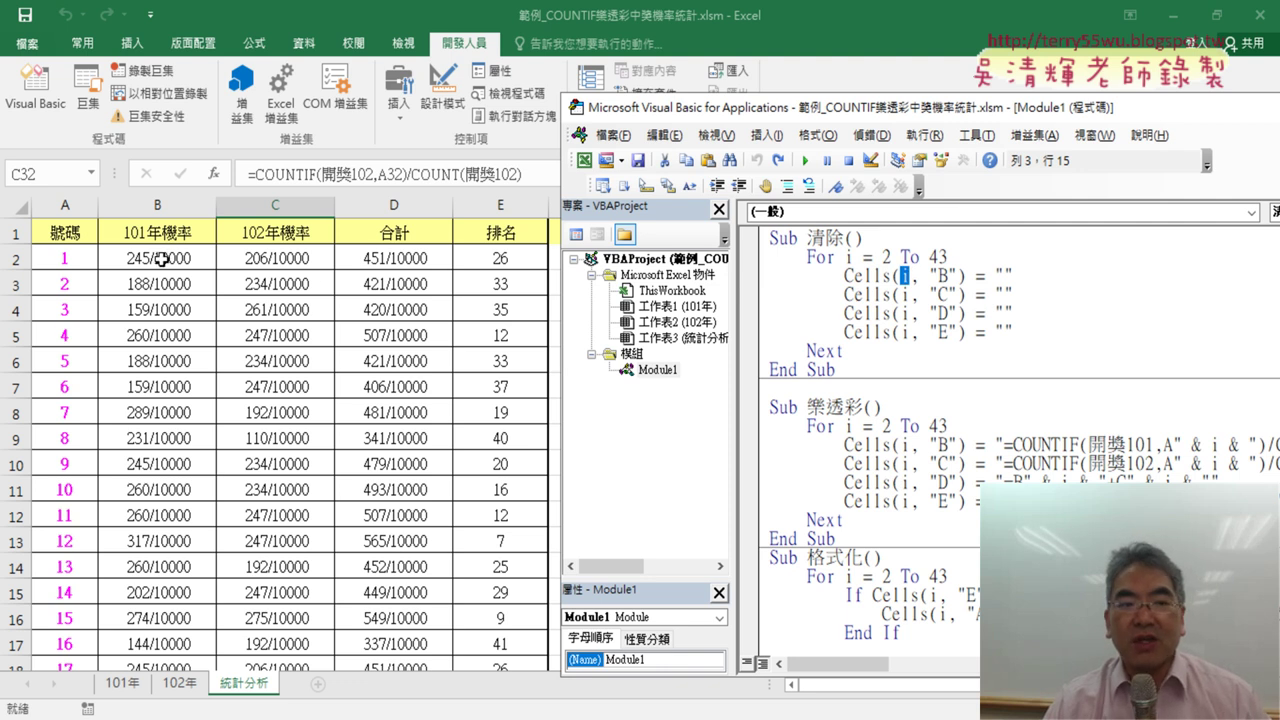
{"action": "left_click_drag", "start_coordinate": [1013, 277], "coordinate": [995, 277]}
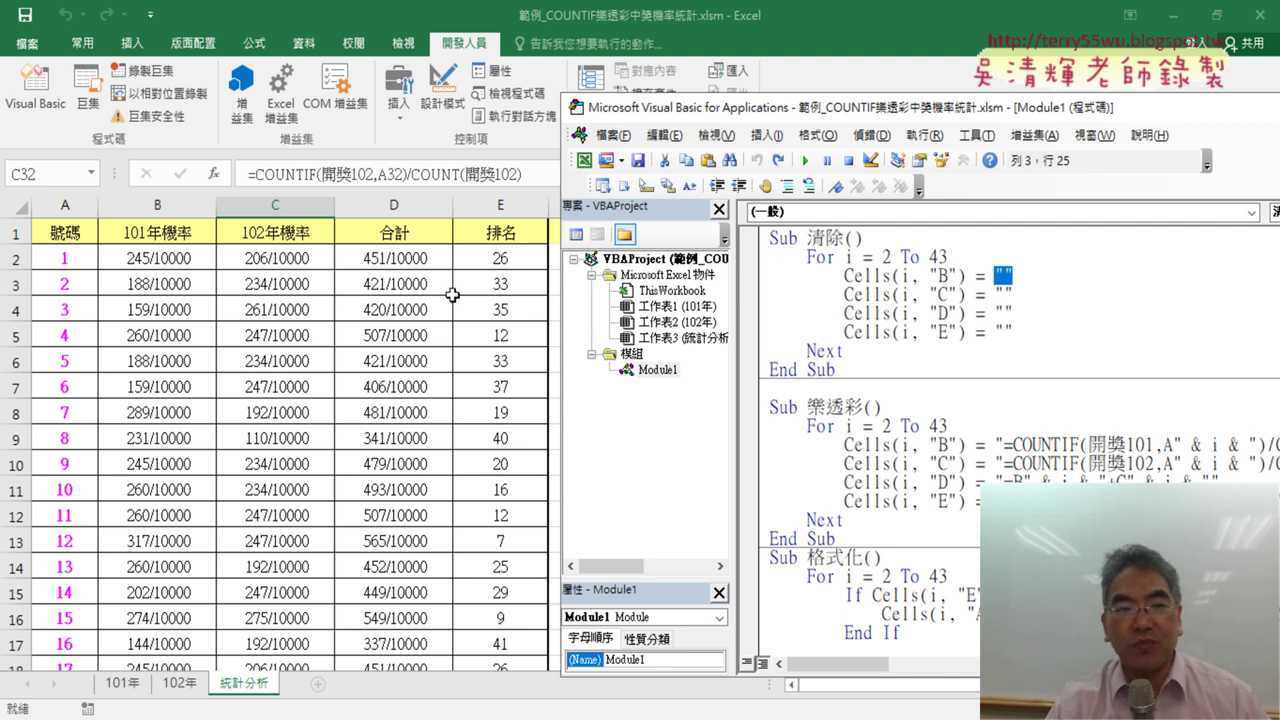
{"action": "left_click", "coordinate": [825, 350]}
{"action": "double_click", "coordinate": [847, 258]}
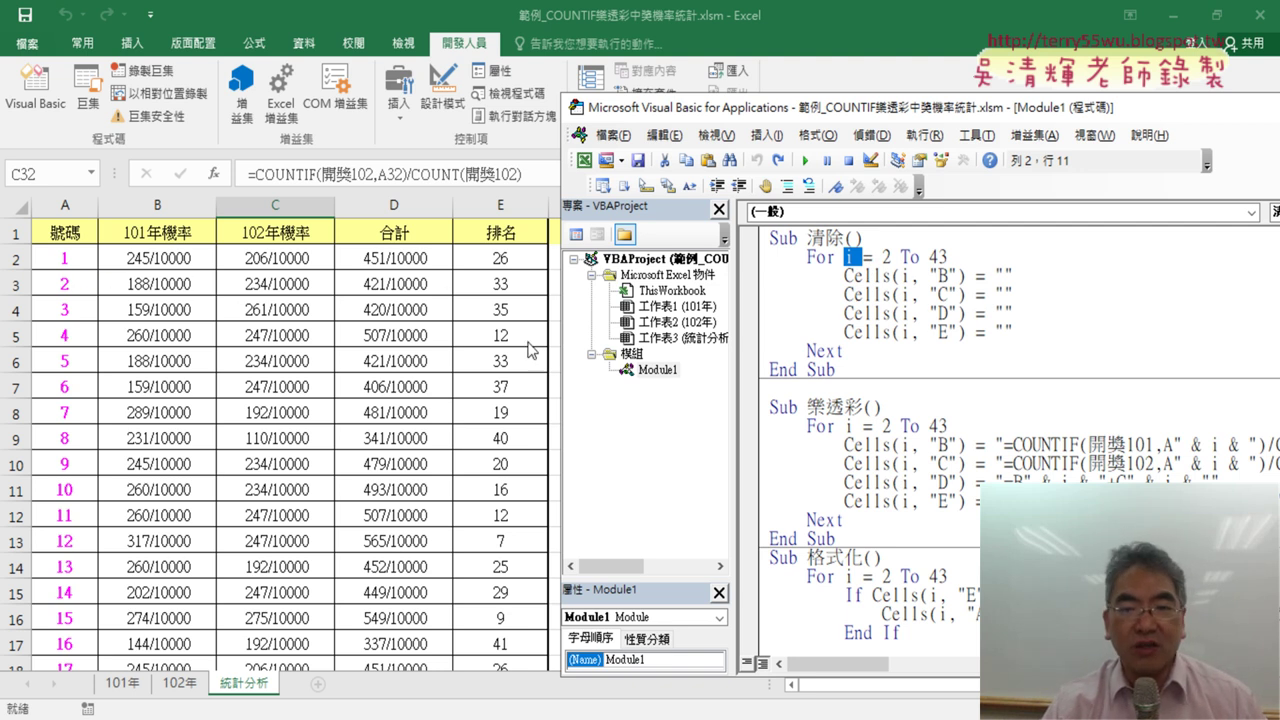
{"action": "left_click", "coordinate": [940, 294]}
Step: Step through Sub 清除 with F8, checking i's value, then continue to empty columns B–E
{"action": "key", "text": "F8"}
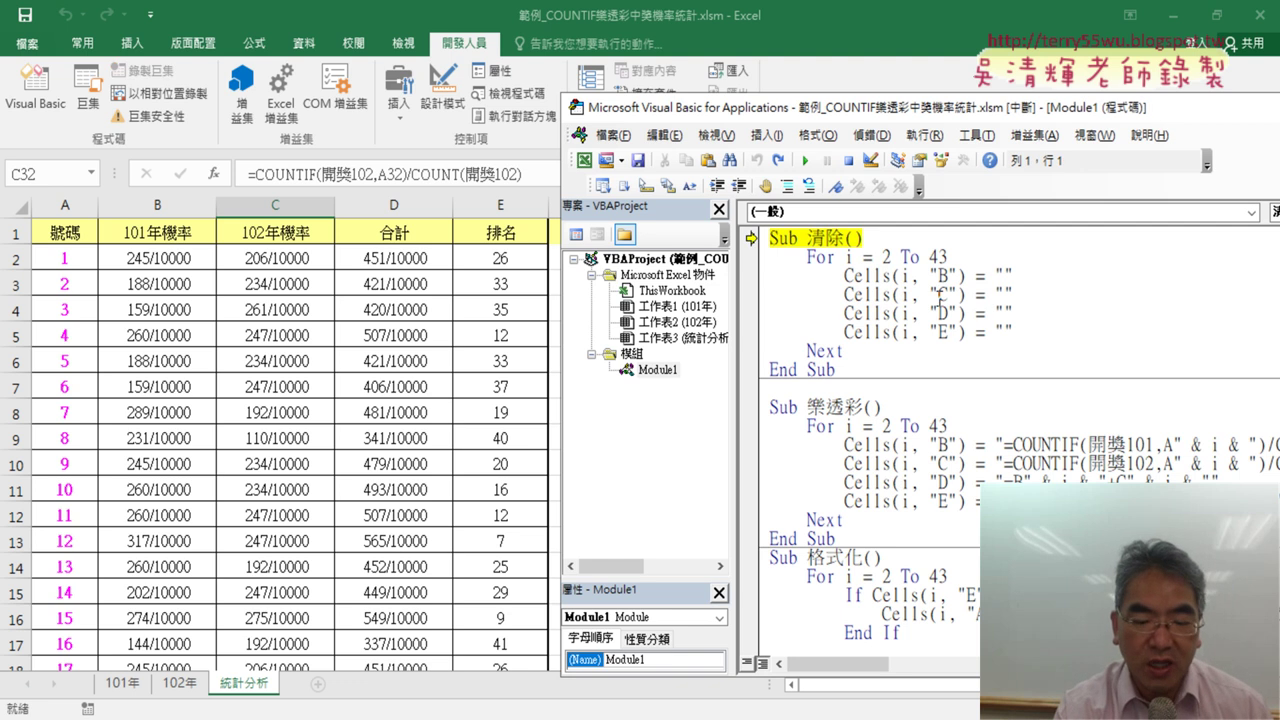
{"action": "key", "text": "F8"}
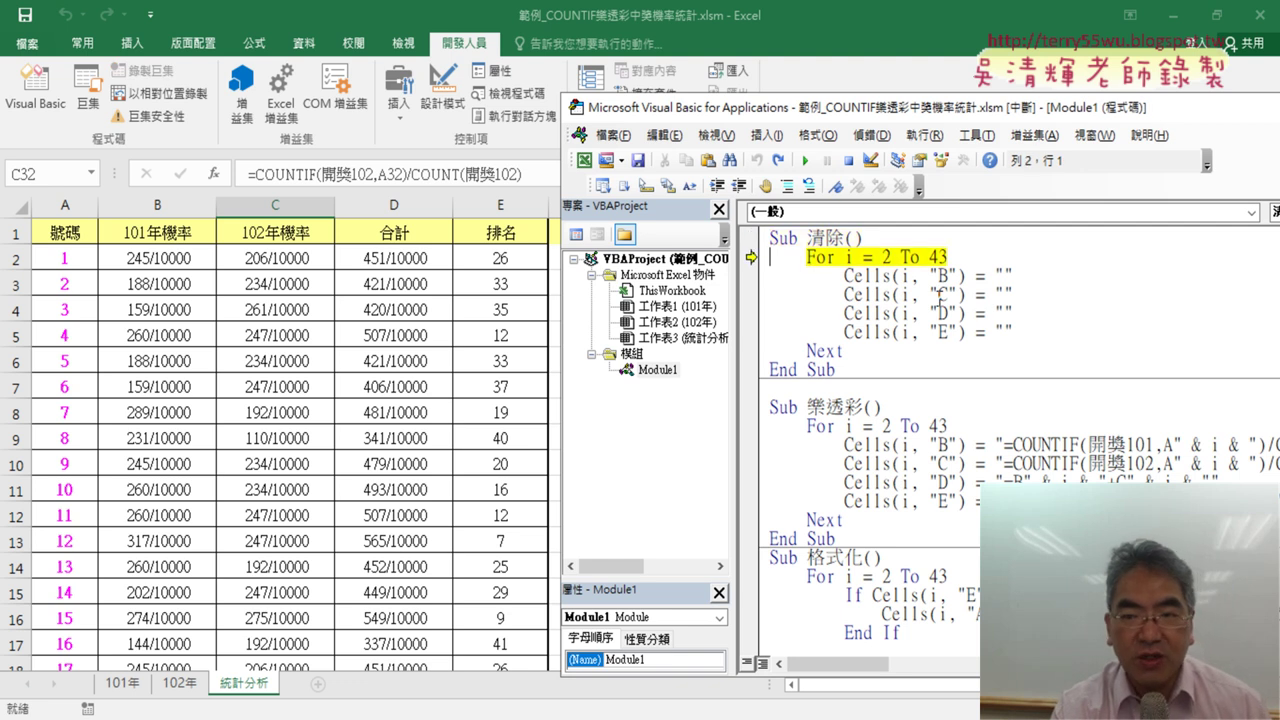
{"action": "key", "text": "F8"}
{"action": "key", "text": "F8"}
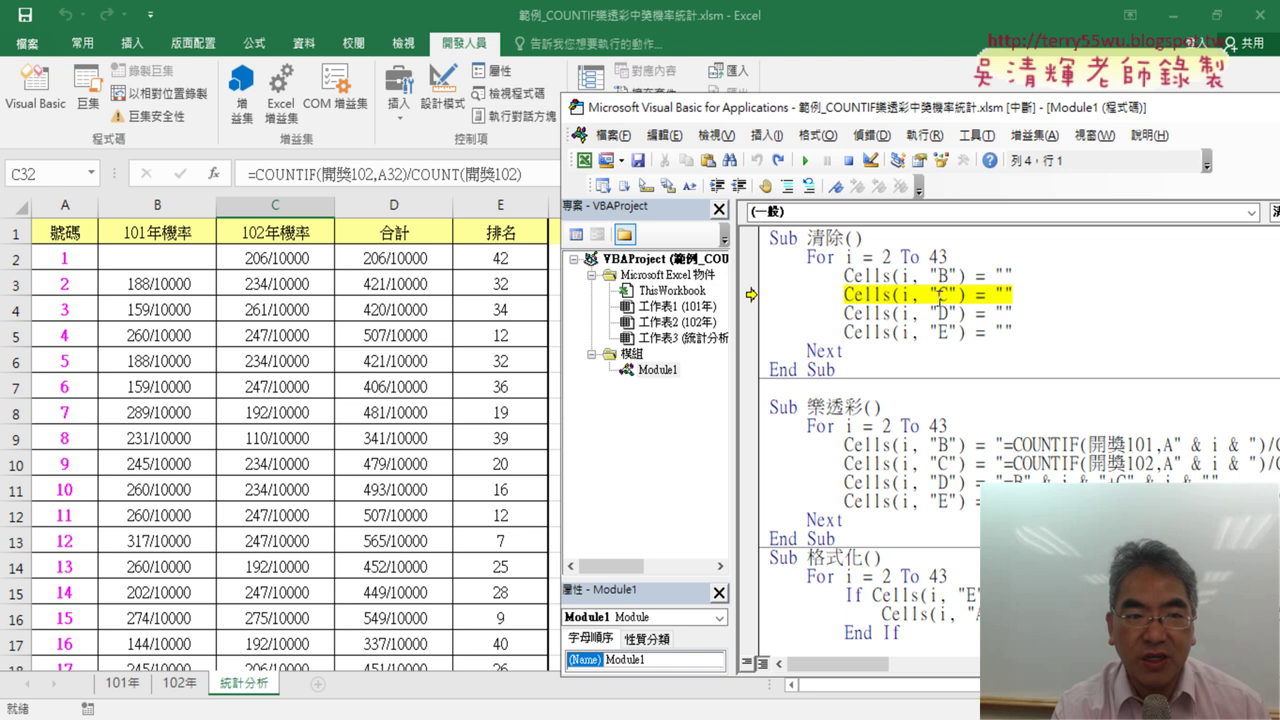
{"action": "key", "text": "F8"}
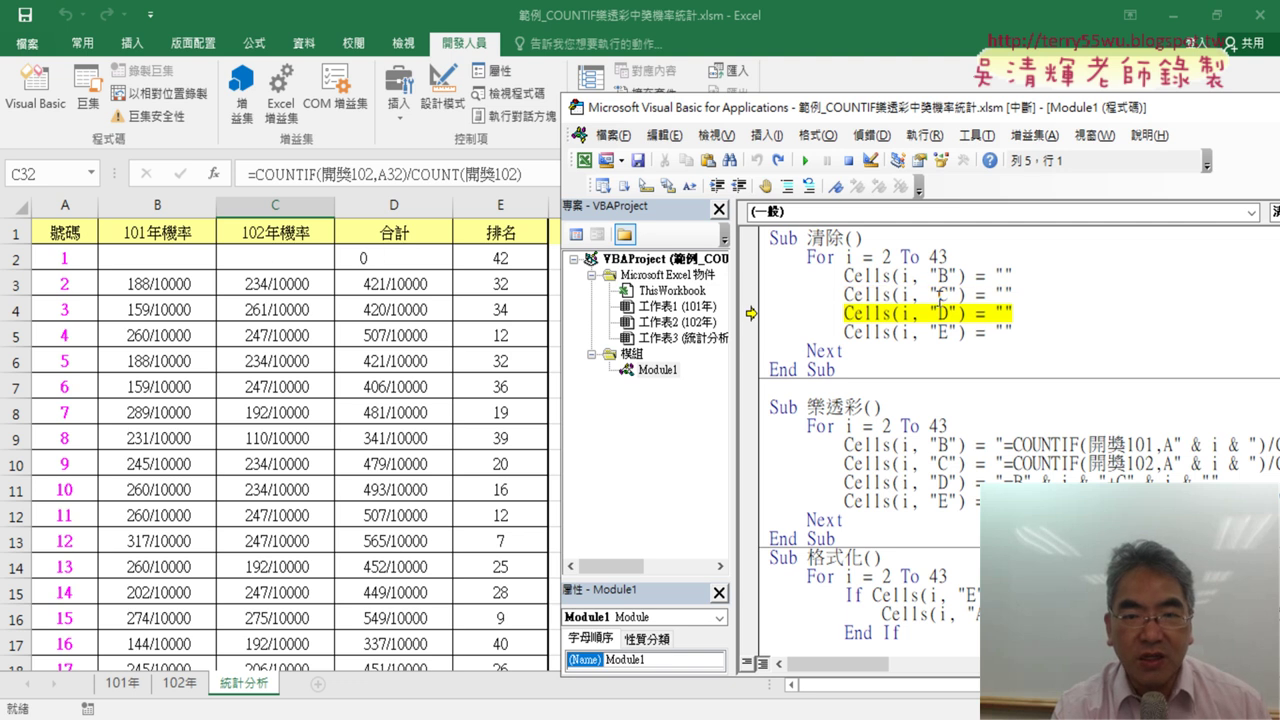
{"action": "key", "text": "F8"}
{"action": "key", "text": "F8"}
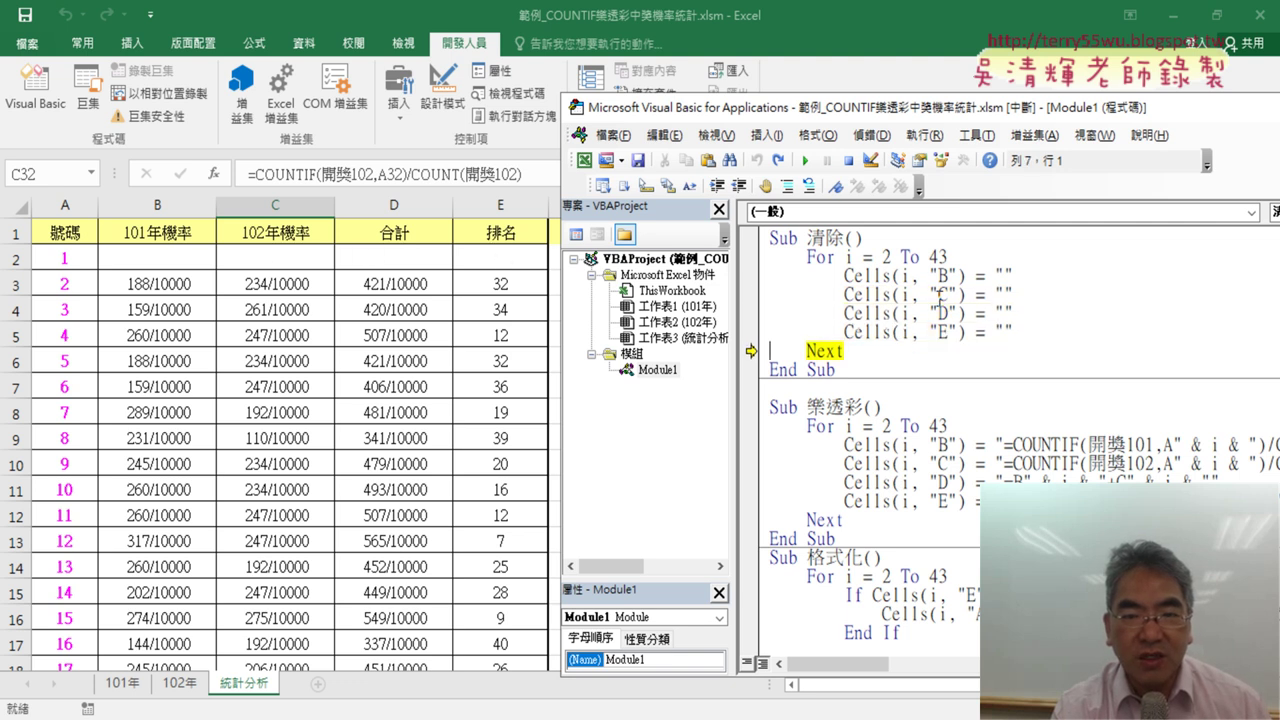
{"action": "key", "text": "F8"}
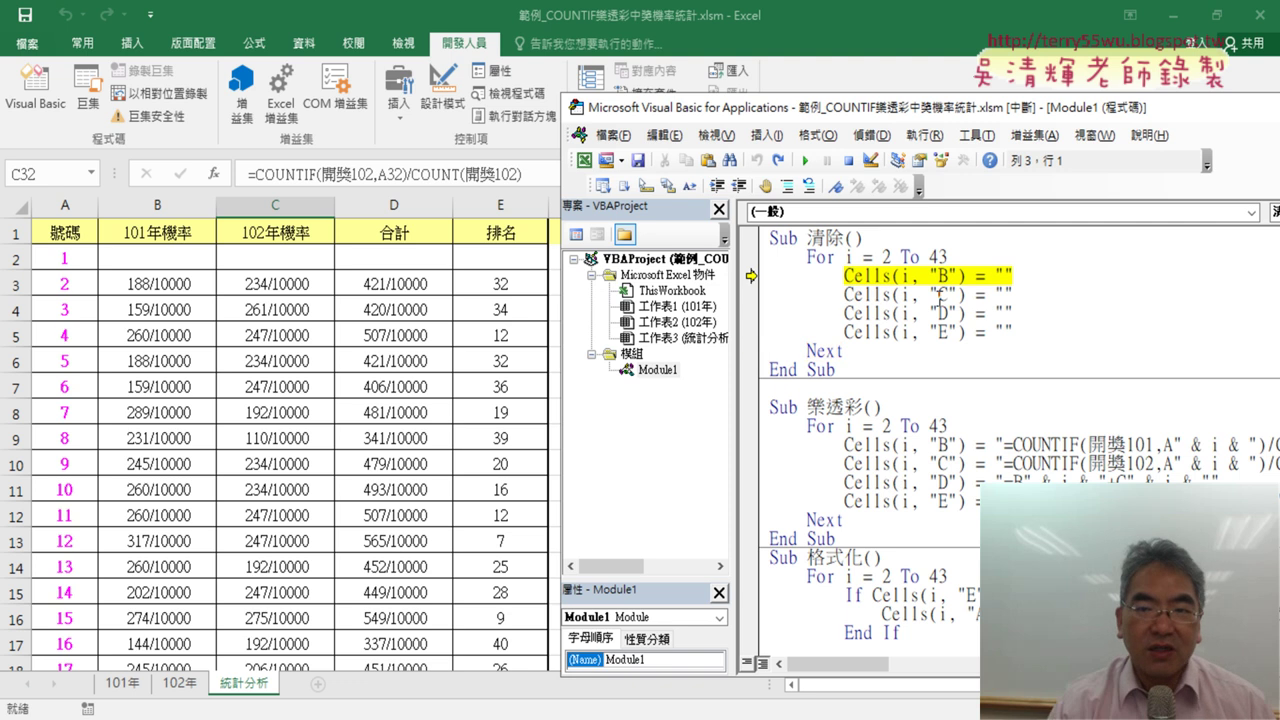
{"action": "mouse_move", "coordinate": [848, 257]}
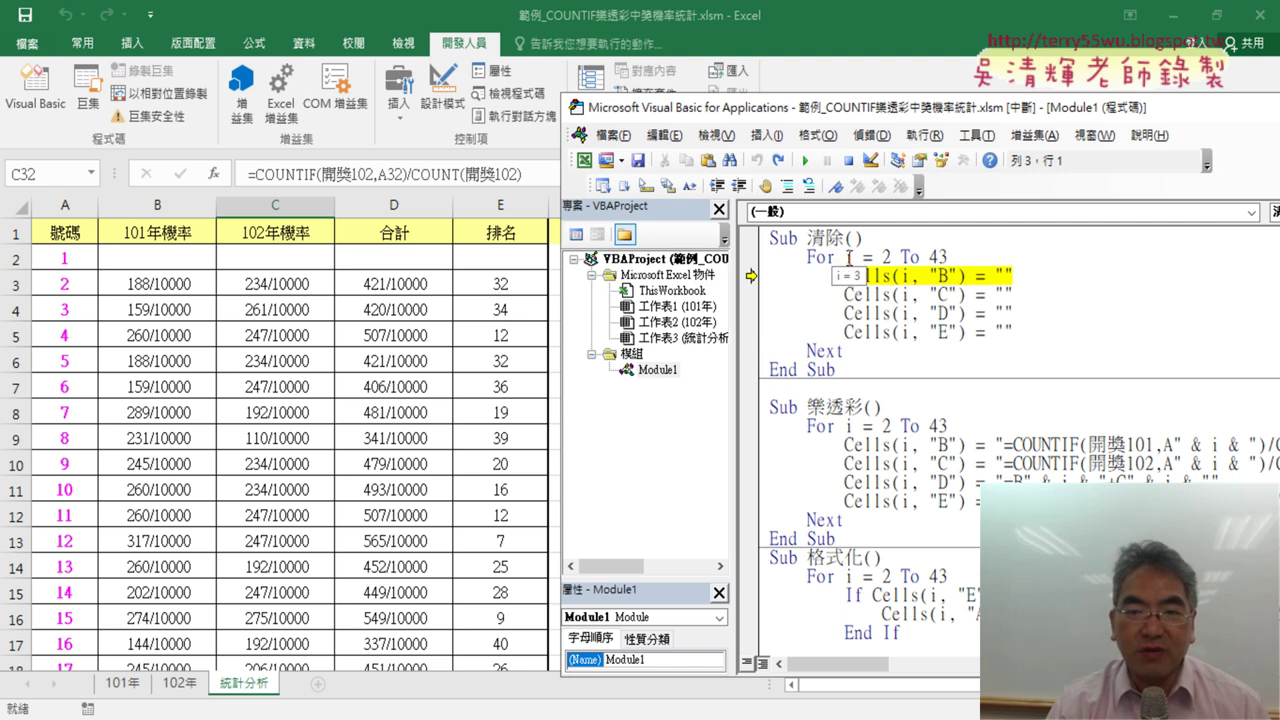
{"action": "key", "text": "F8"}
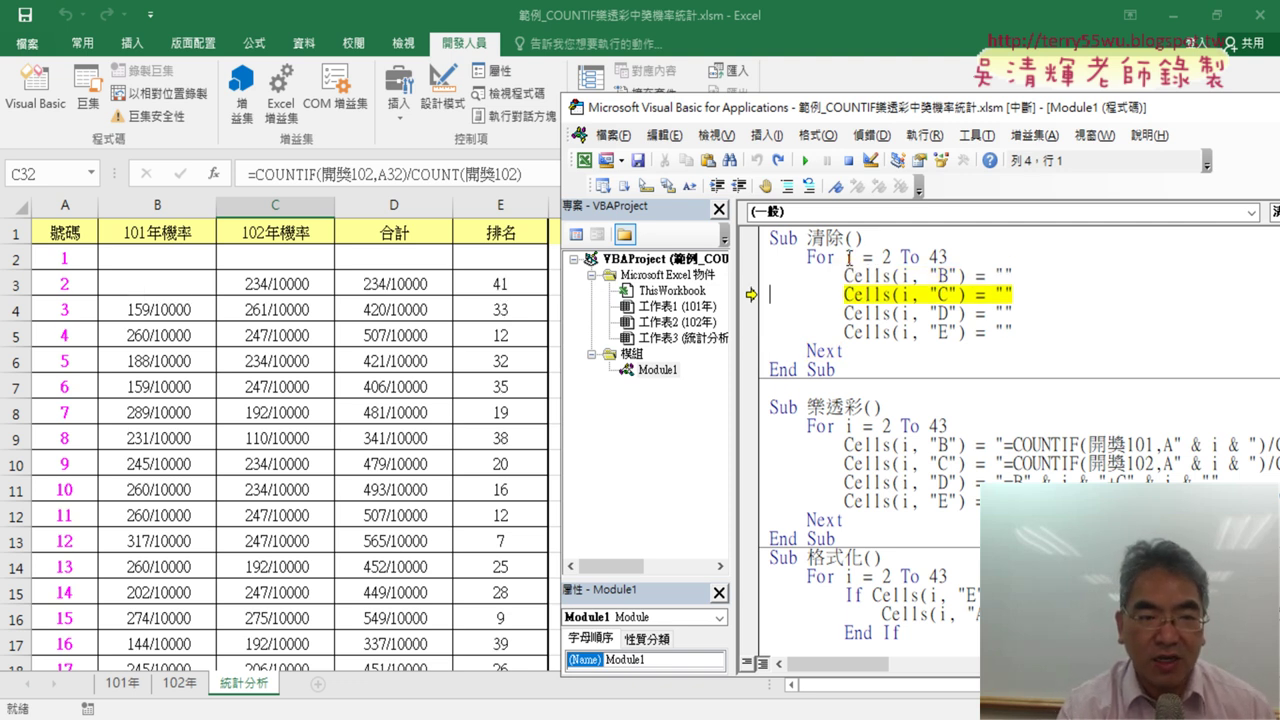
{"action": "key", "text": "F8"}
{"action": "key", "text": "F8"}
{"action": "key", "text": "F8"}
{"action": "key", "text": "F8"}
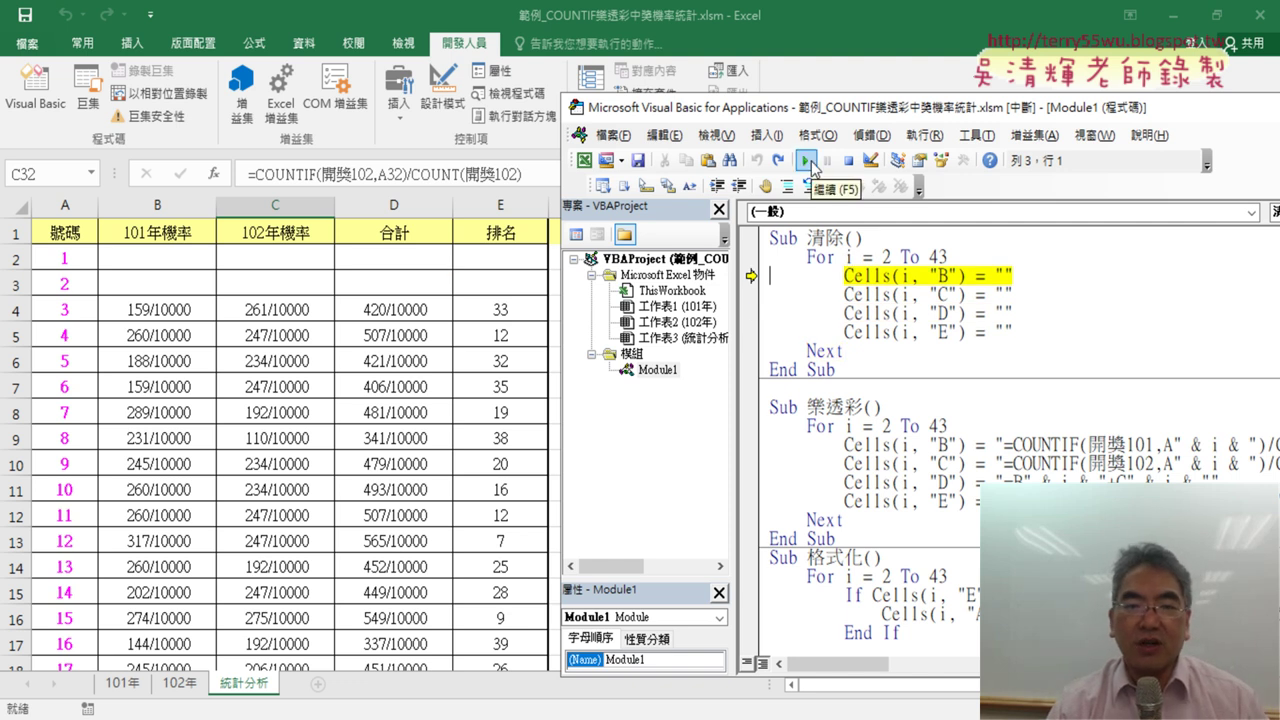
{"action": "left_click", "coordinate": [807, 161]}
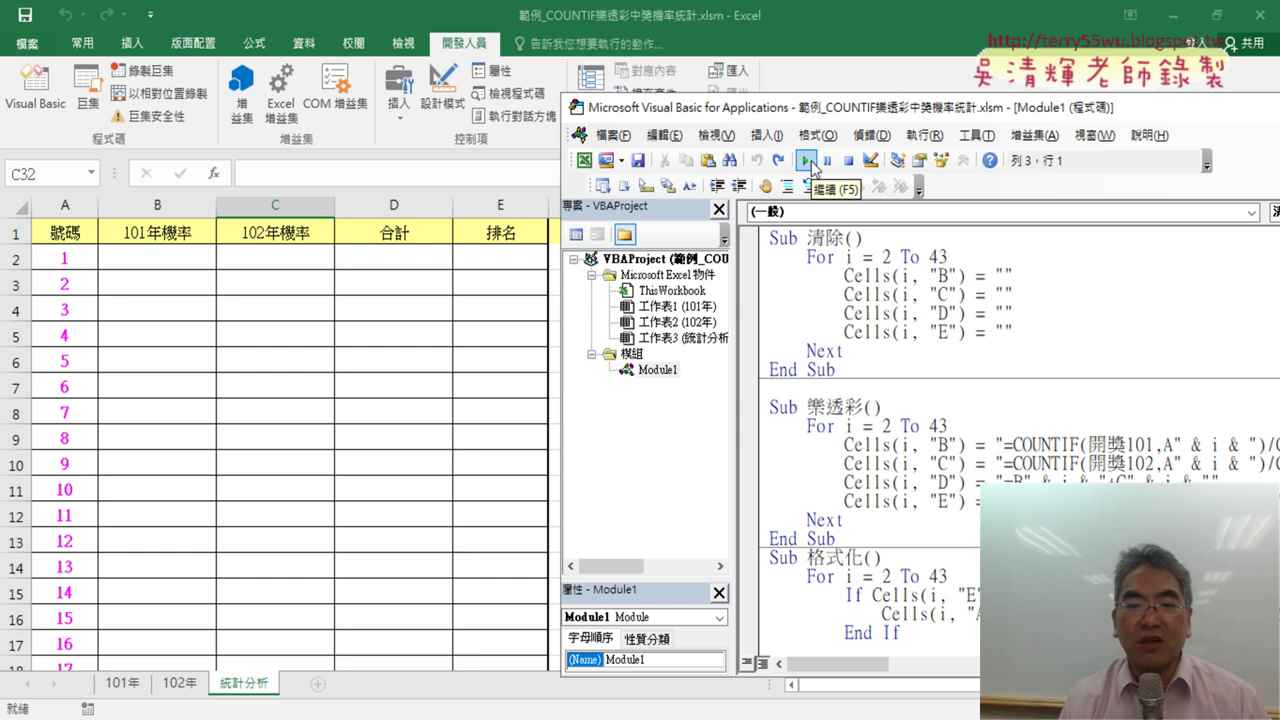
{"action": "left_click", "coordinate": [869, 441]}
Step: Overtype the " & i & " concatenation in the 開獎101 COUNTIF line so the criterion reads Ai
{"action": "left_click_drag", "start_coordinate": [835, 369], "coordinate": [757, 237]}
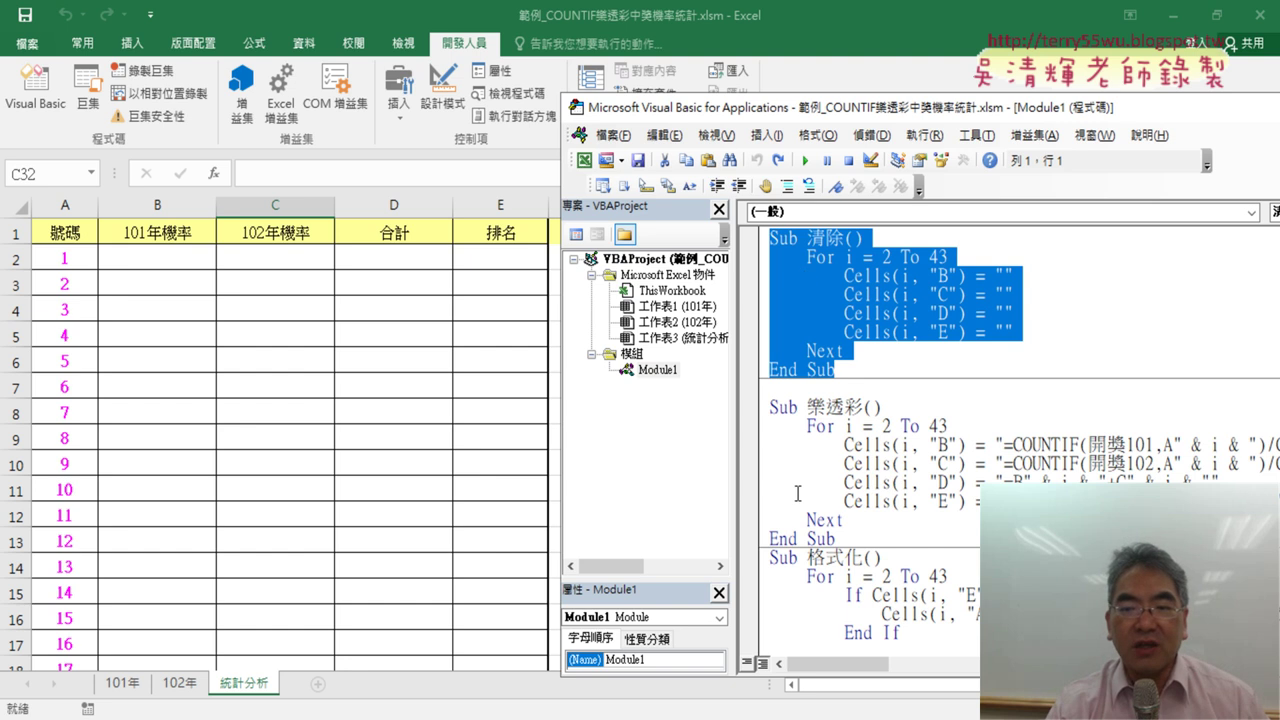
{"action": "left_click_drag", "start_coordinate": [955, 118], "coordinate": [660, 86]}
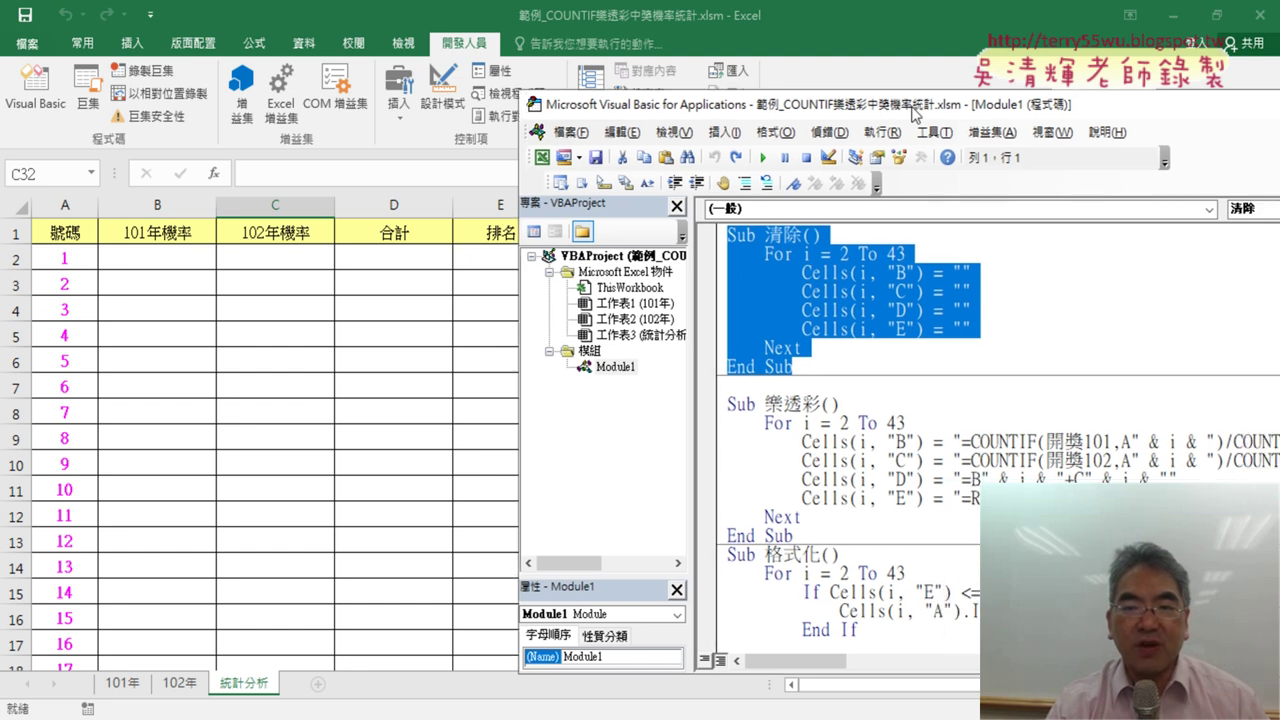
{"action": "left_click_drag", "start_coordinate": [708, 412], "coordinate": [1106, 412]}
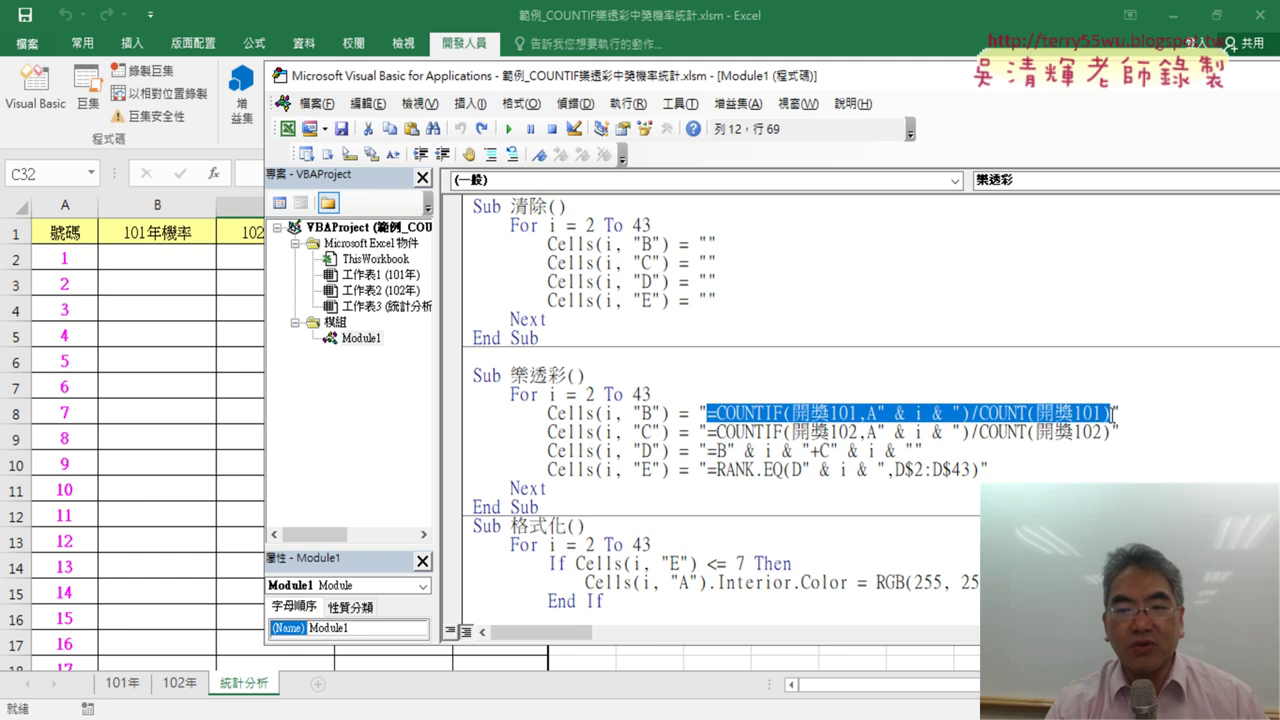
{"action": "left_click_drag", "start_coordinate": [877, 412], "coordinate": [960, 410]}
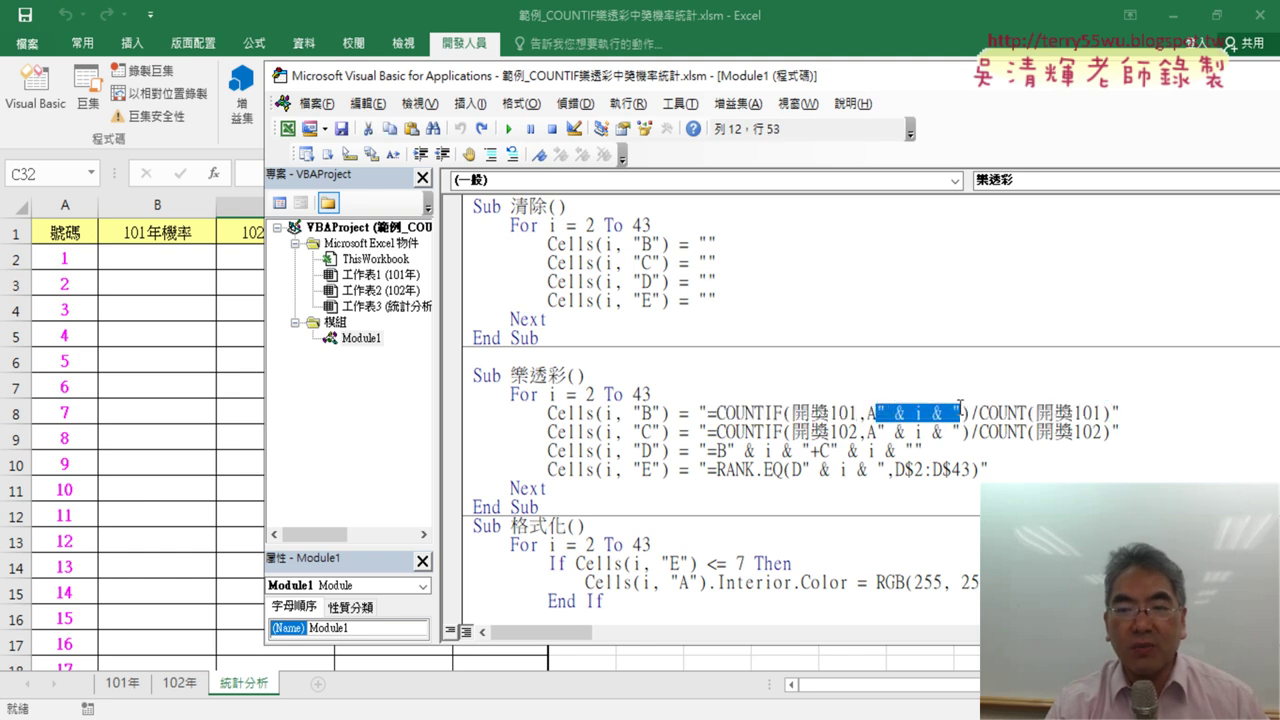
{"action": "type", "text": "2"}
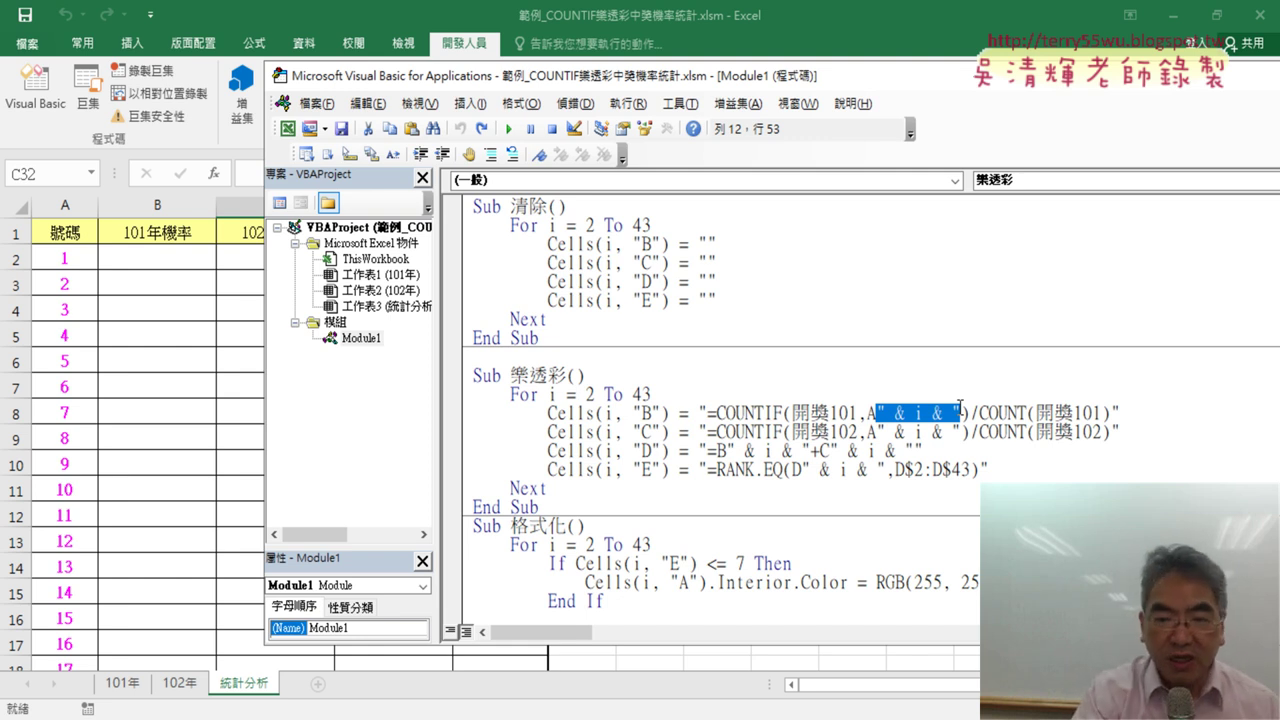
{"action": "type", "text": "ㄌ"}
{"action": "type", "text": "i"}
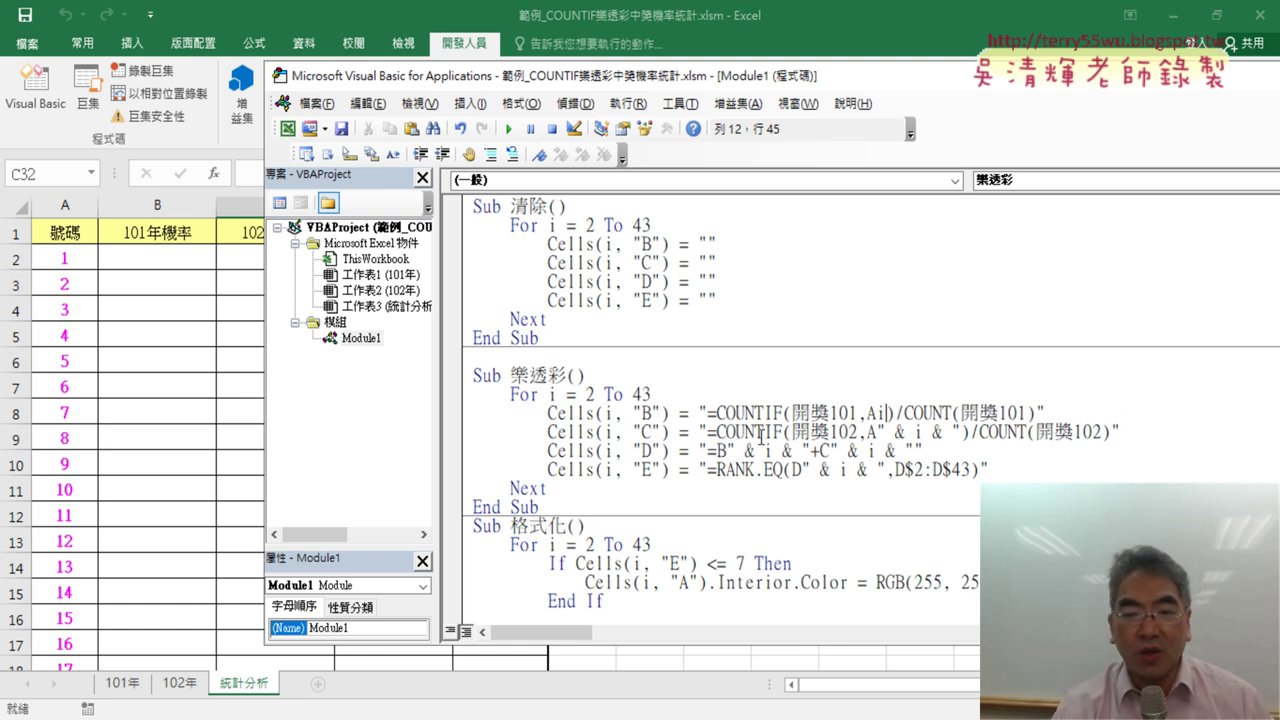
Step: Restore "A" & i & " in the column B COUNTIF line, then move the code window aside
{"action": "left_click_drag", "start_coordinate": [709, 412], "coordinate": [1035, 410]}
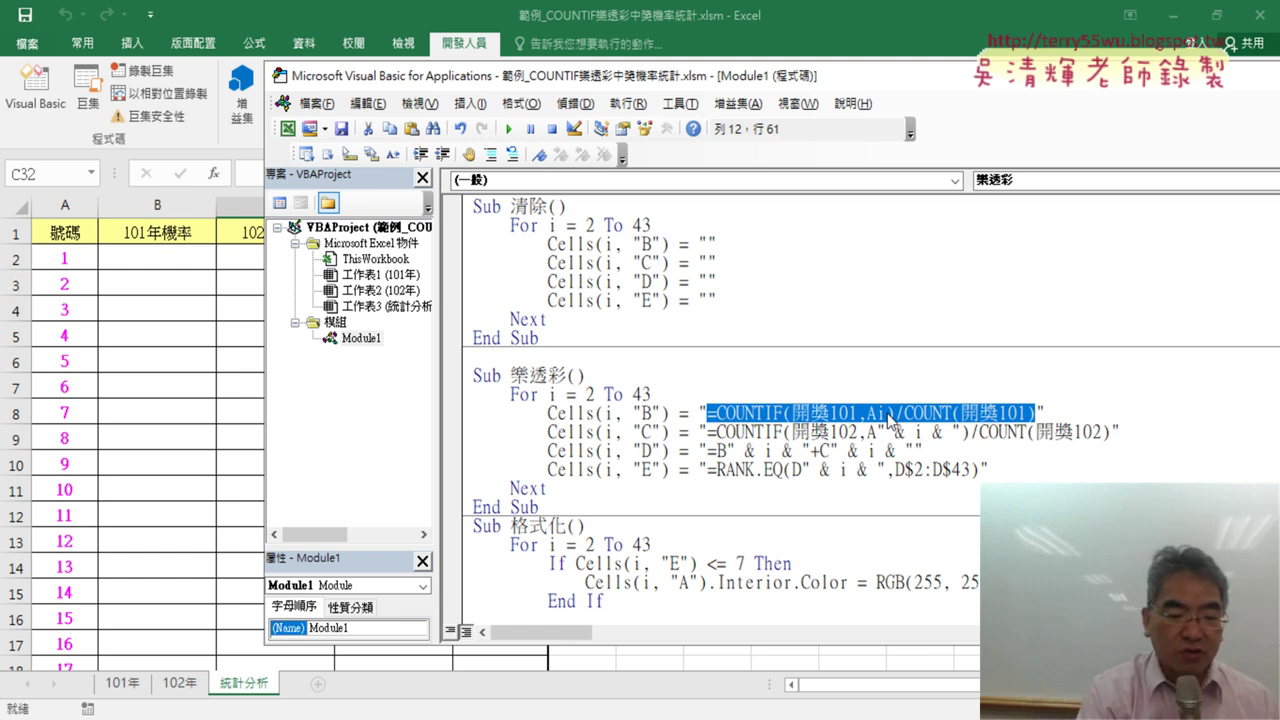
{"action": "key", "text": "ctrl+z"}
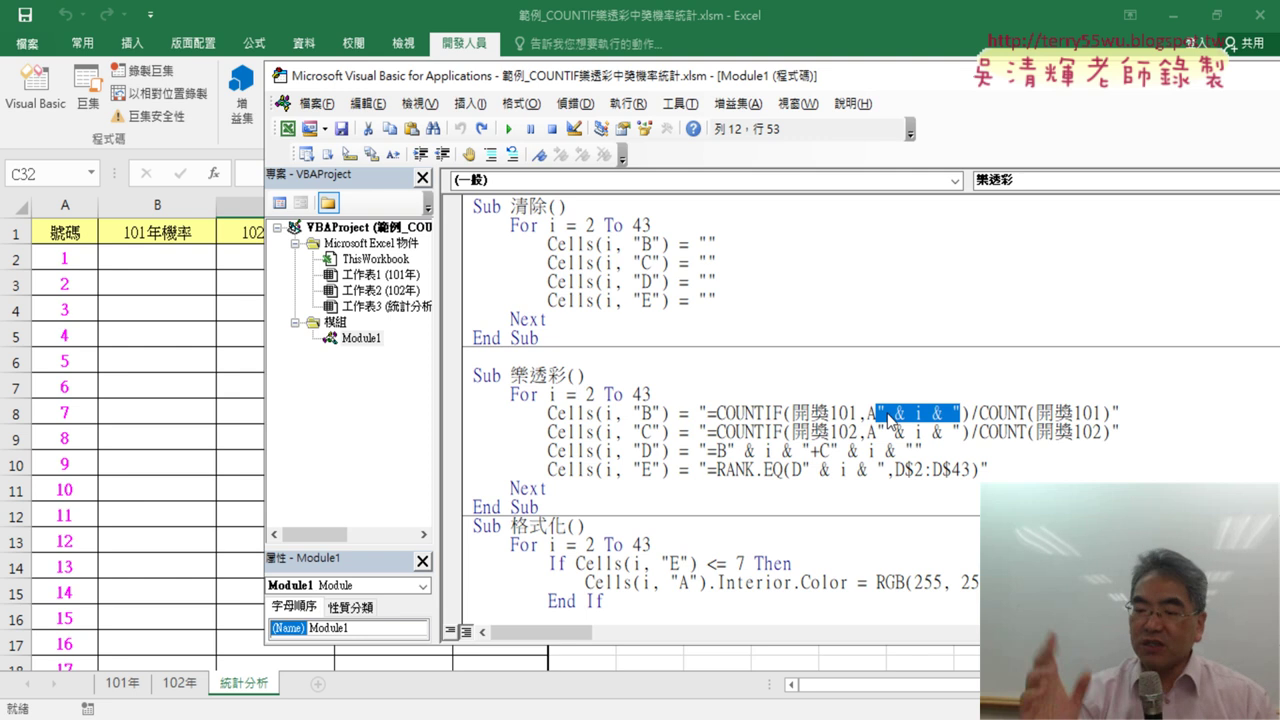
{"action": "key", "text": "Delete"}
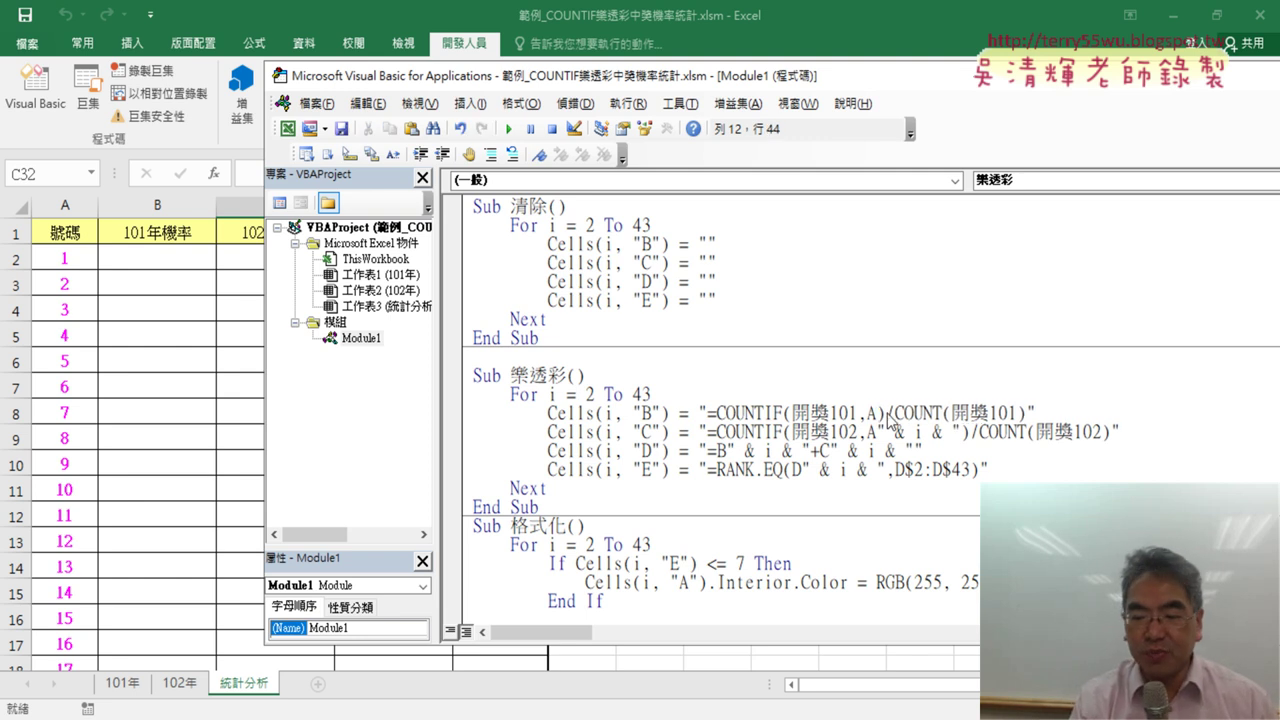
{"action": "type", "text": "2"}
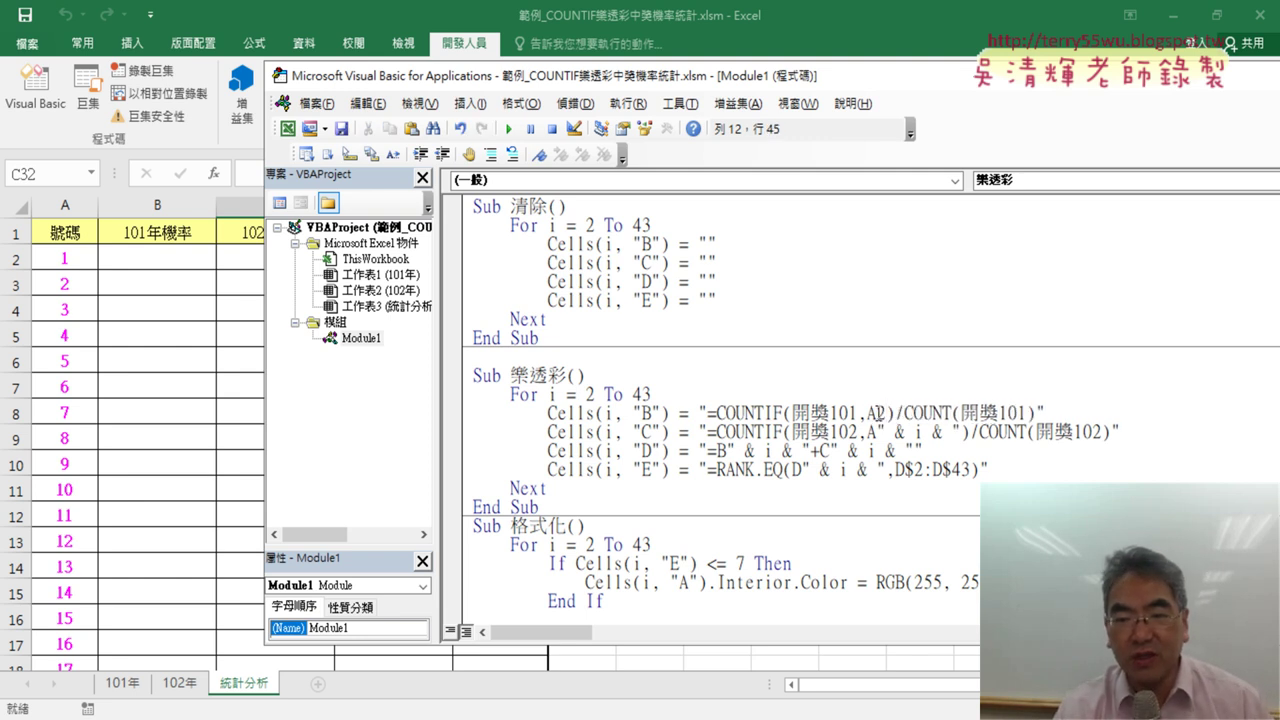
{"action": "left_click_drag", "start_coordinate": [875, 412], "coordinate": [886, 412]}
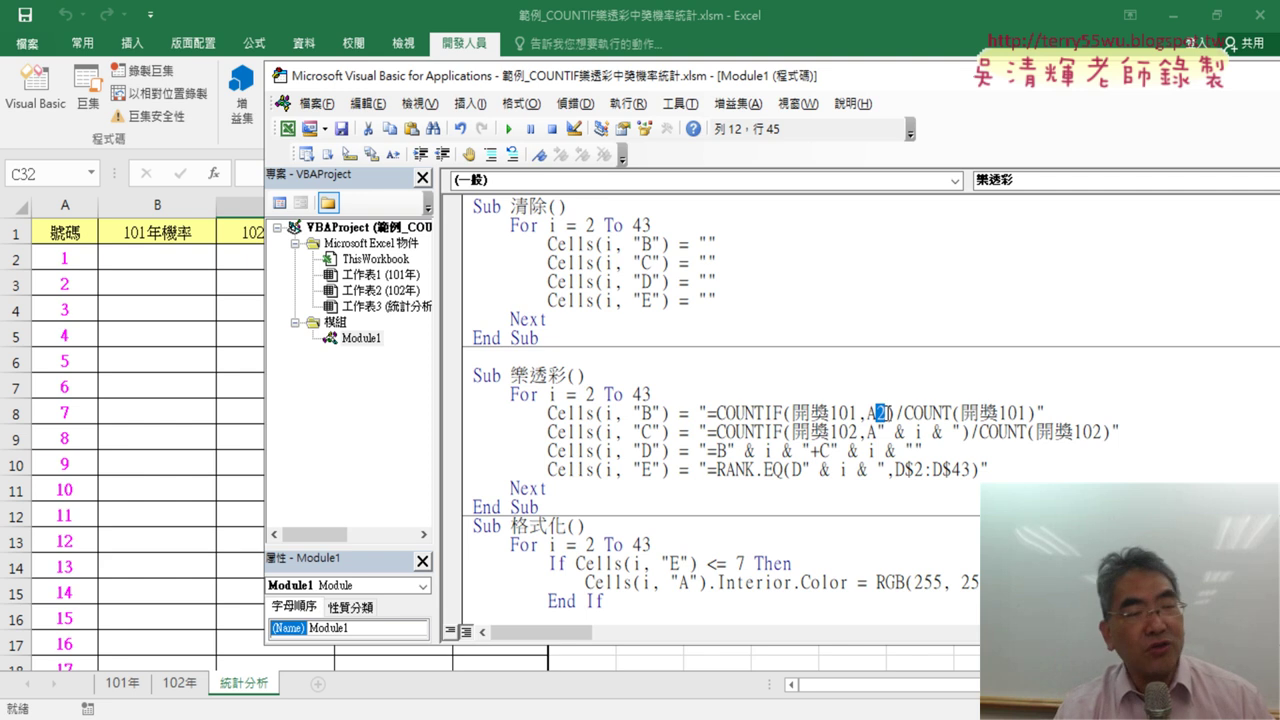
{"action": "type", "text": "\"\""}
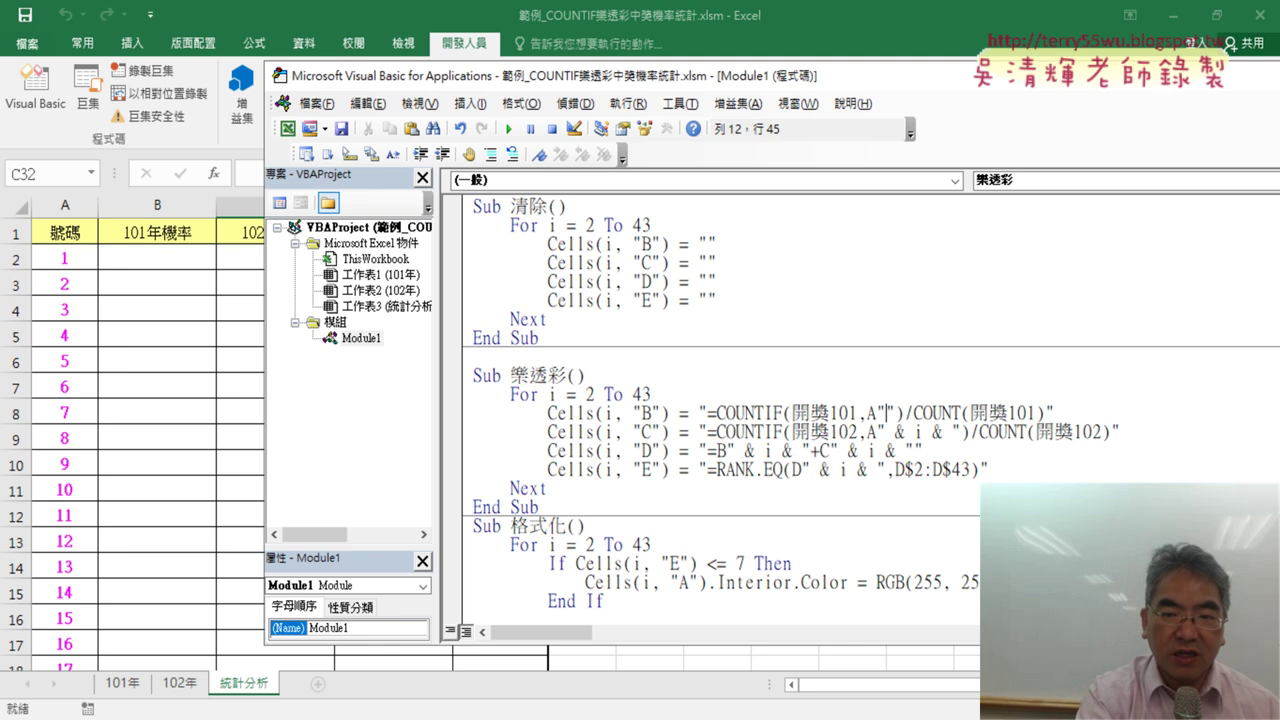
{"action": "type", "text": "&&"}
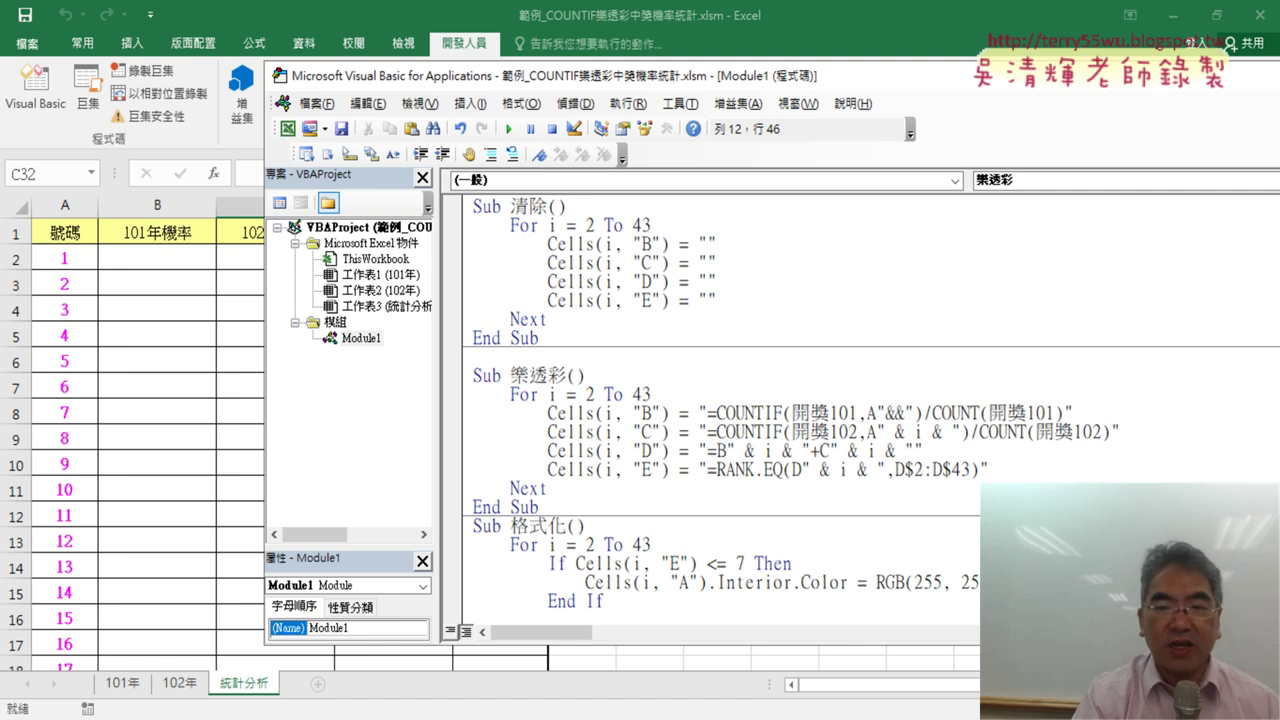
{"action": "type", "text": "i"}
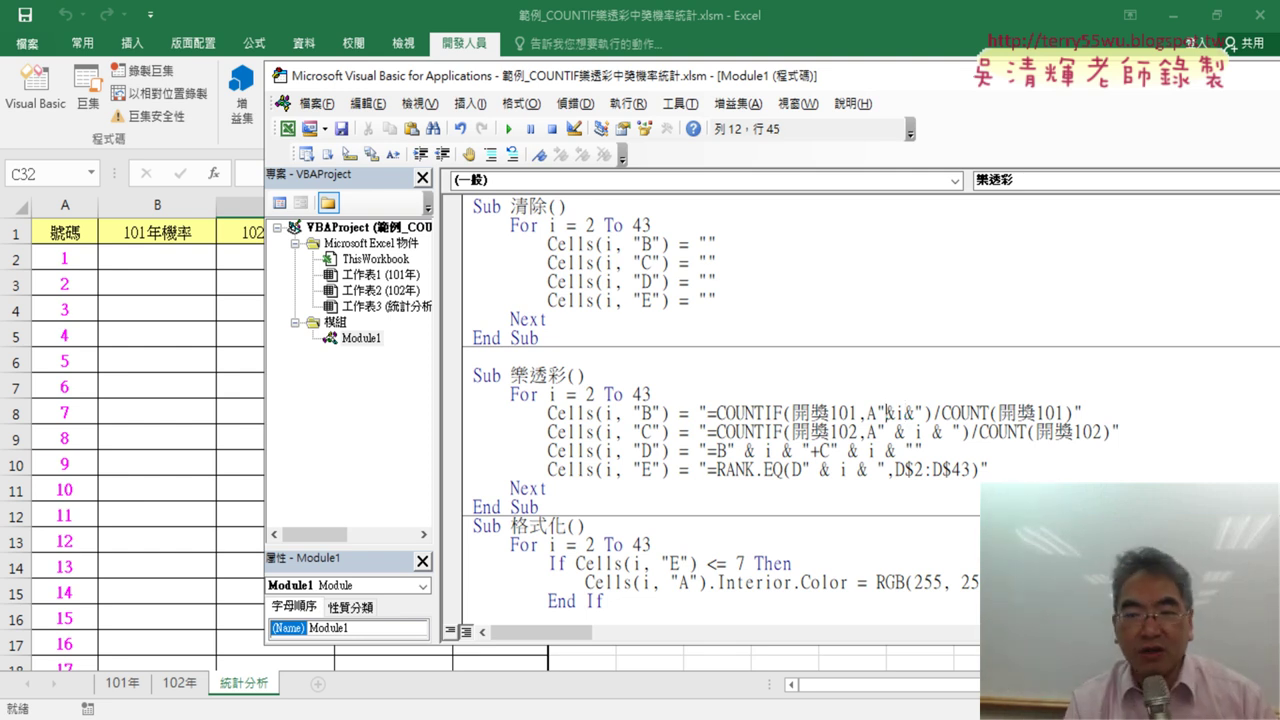
{"action": "type", "text": "& i &"}
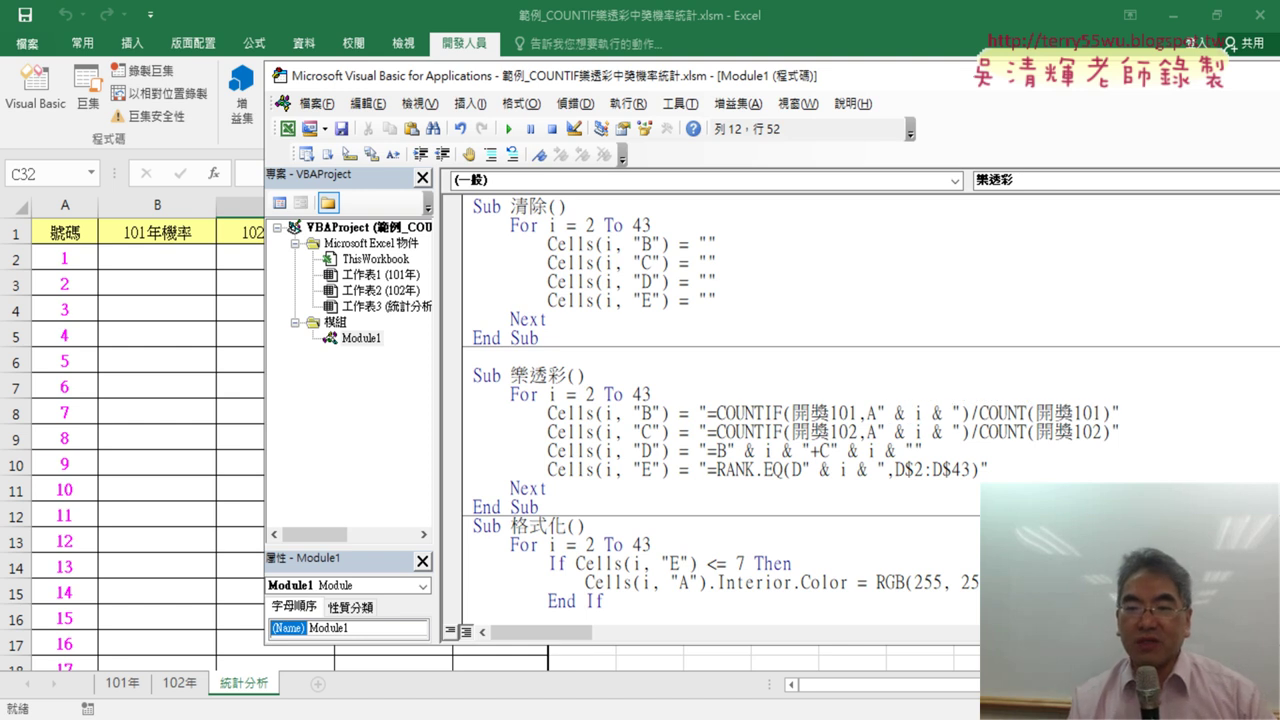
{"action": "left_click", "coordinate": [566, 432]}
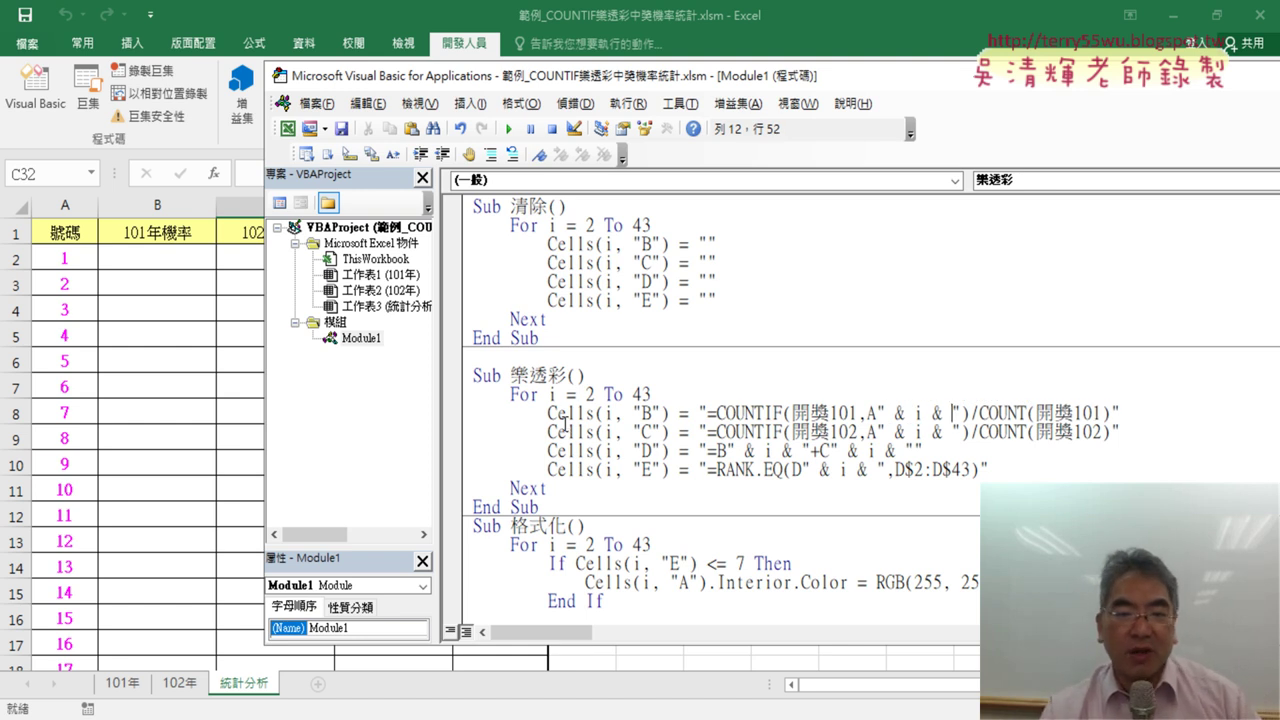
{"action": "left_click_drag", "start_coordinate": [690, 82], "coordinate": [985, 85]}
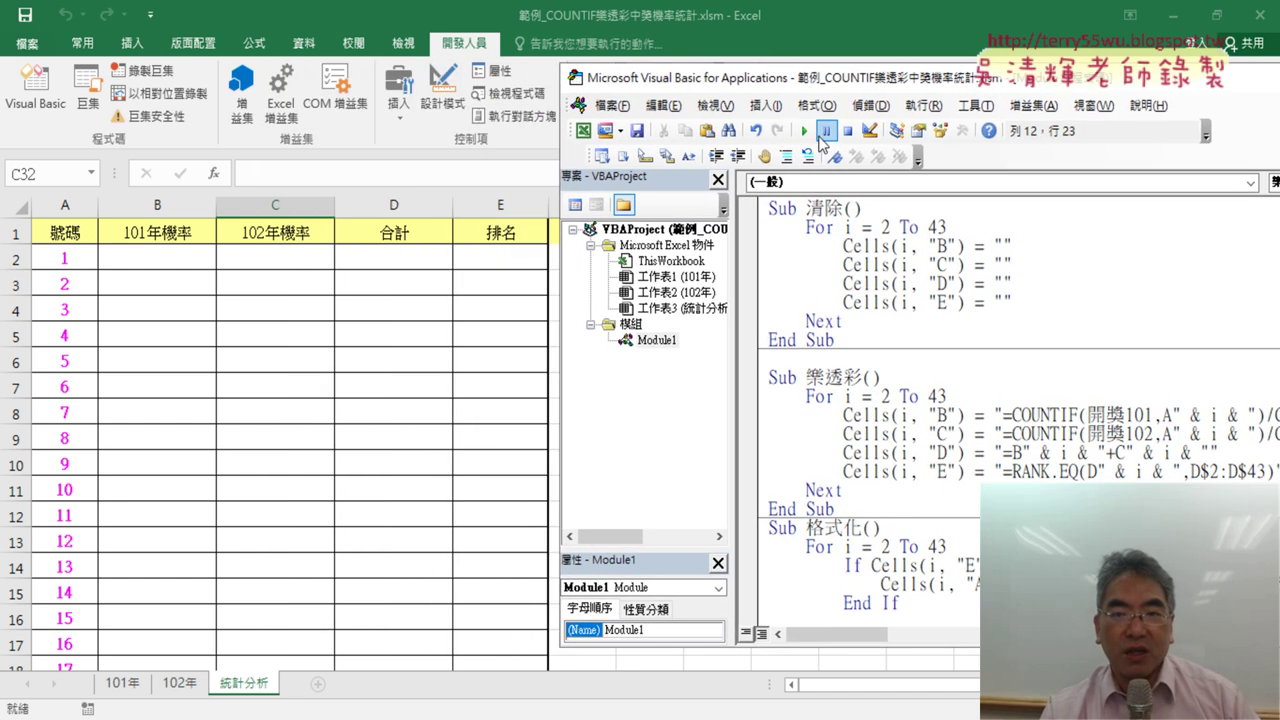
Step: Run 樂透彩 to fill rates, totals and ranks, then check E13's rank for number 12
{"action": "left_click", "coordinate": [808, 132]}
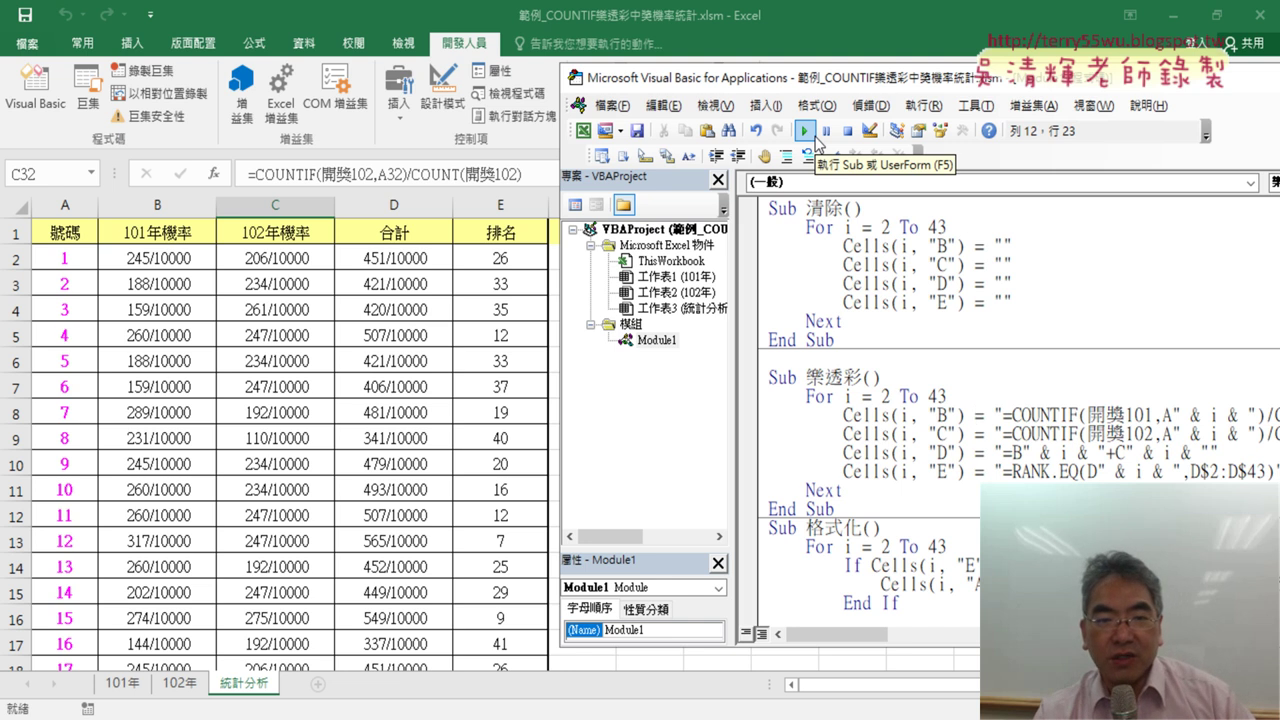
{"action": "scroll", "coordinate": [843, 540], "scroll_direction": "down", "scroll_amount": 2}
{"action": "left_click", "coordinate": [452, 455]}
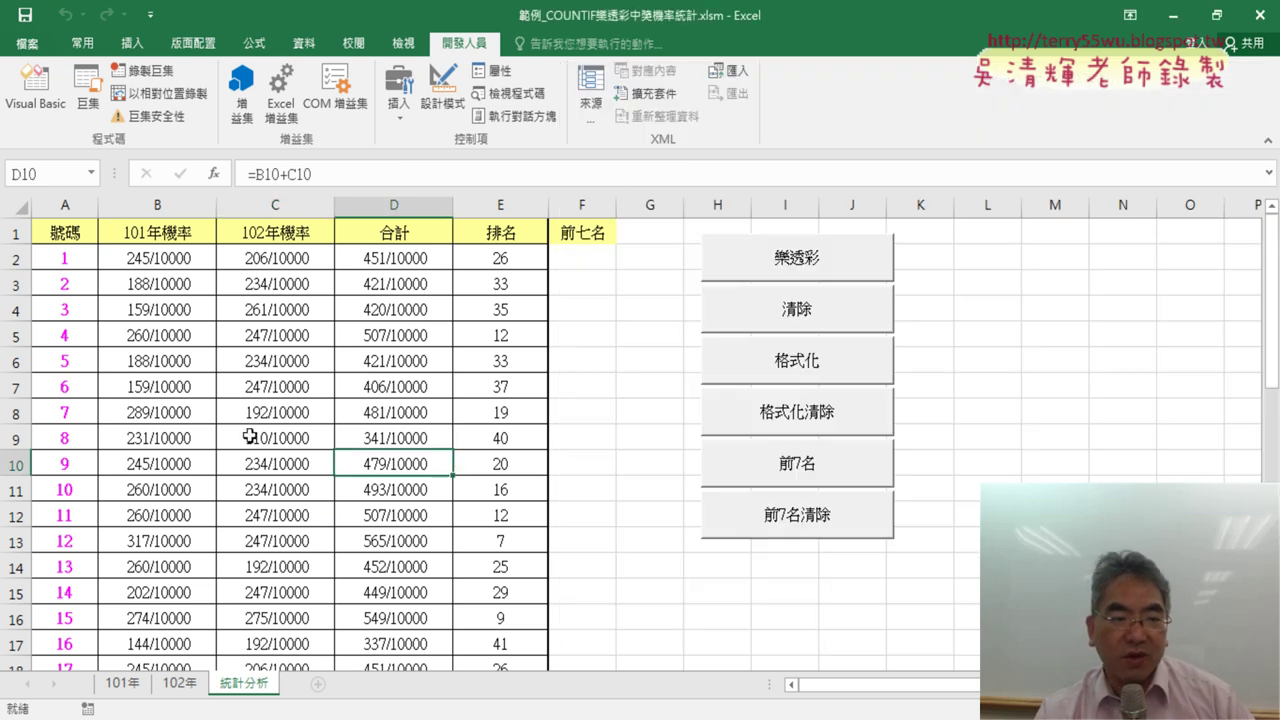
{"action": "left_click", "coordinate": [492, 200]}
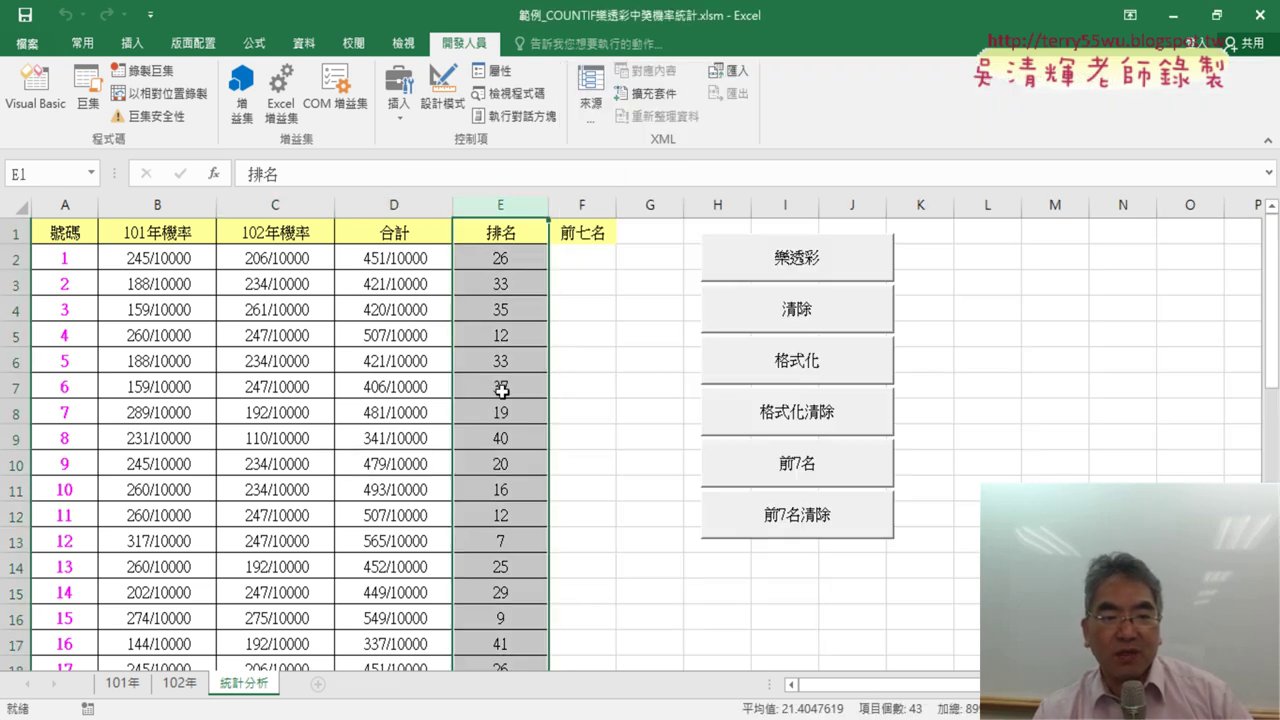
{"action": "left_click", "coordinate": [501, 541]}
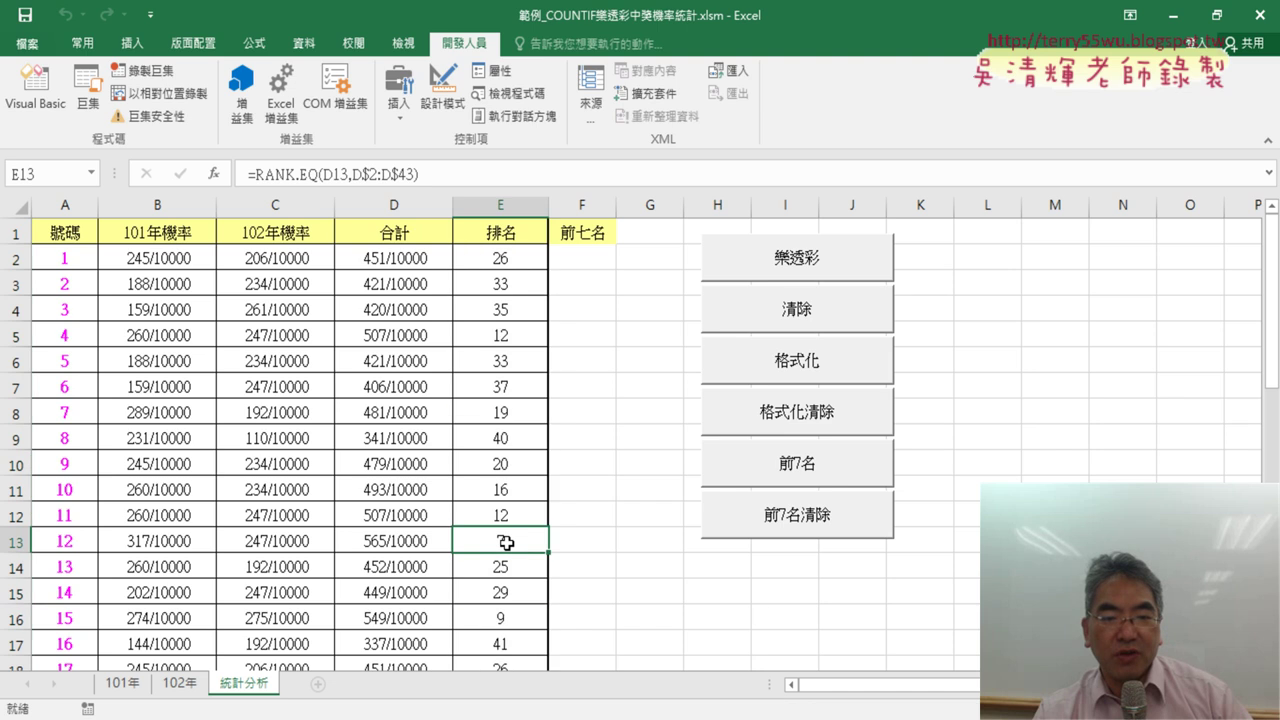
{"action": "left_click", "coordinate": [66, 540]}
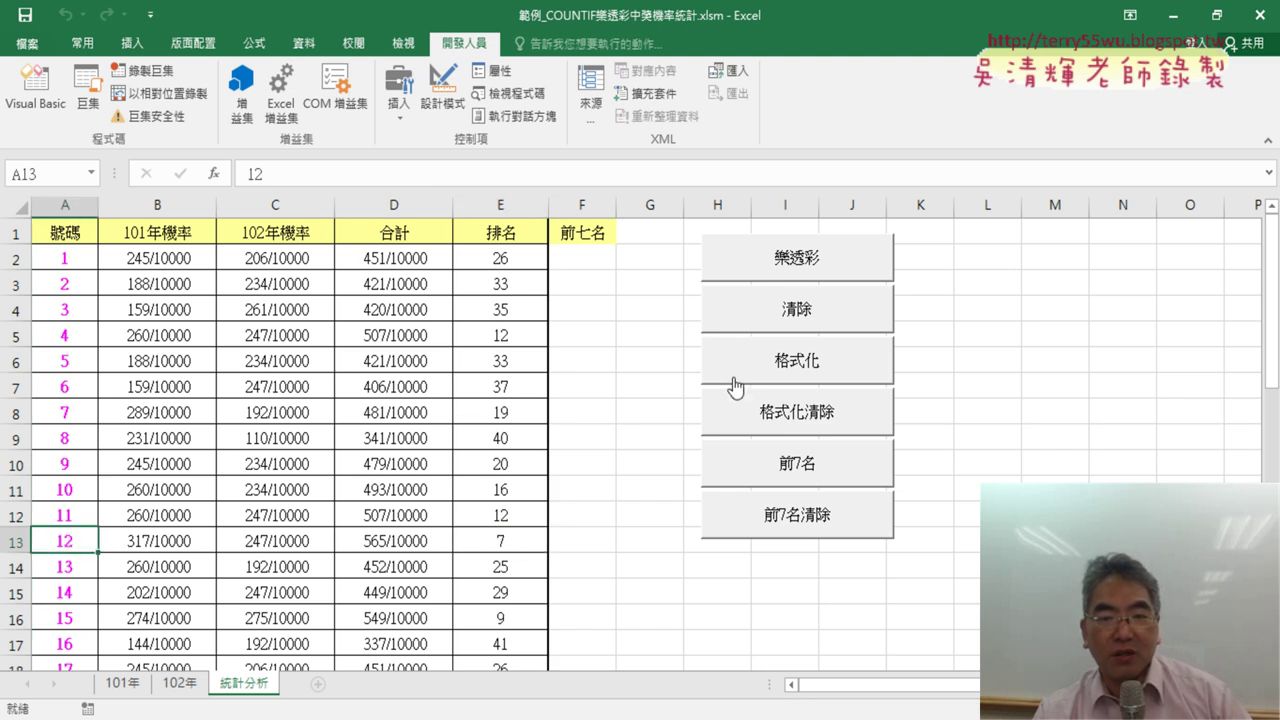
Step: Run the 格式化 macro and check the ranks 7 and 2 in E13 and E22
{"action": "left_click", "coordinate": [796, 365]}
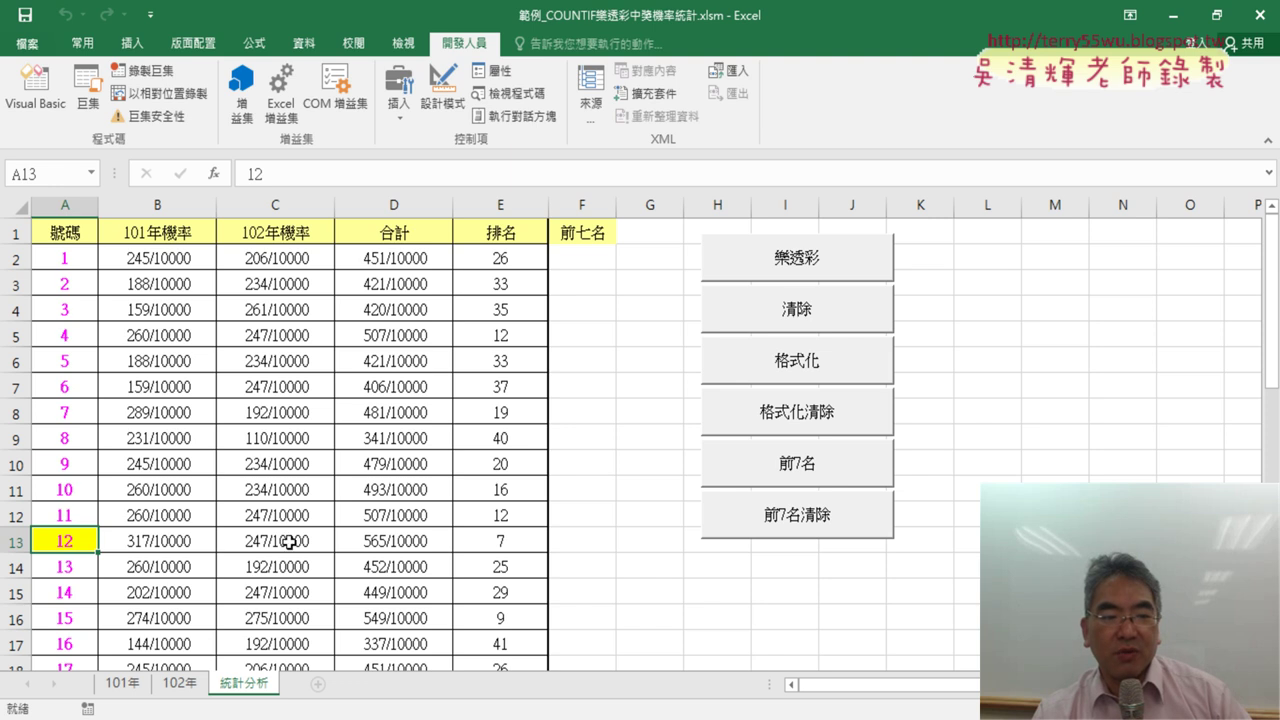
{"action": "scroll", "coordinate": [130, 520], "scroll_direction": "down", "scroll_amount": 3}
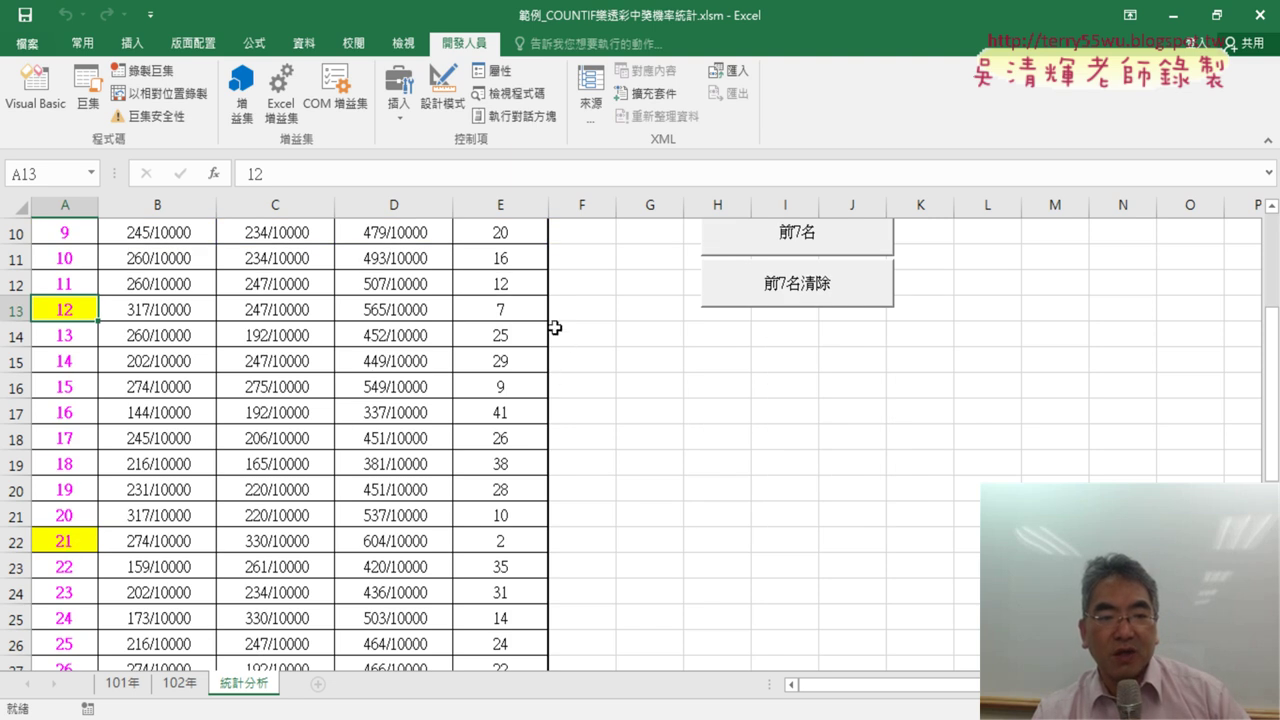
{"action": "left_click", "coordinate": [504, 309]}
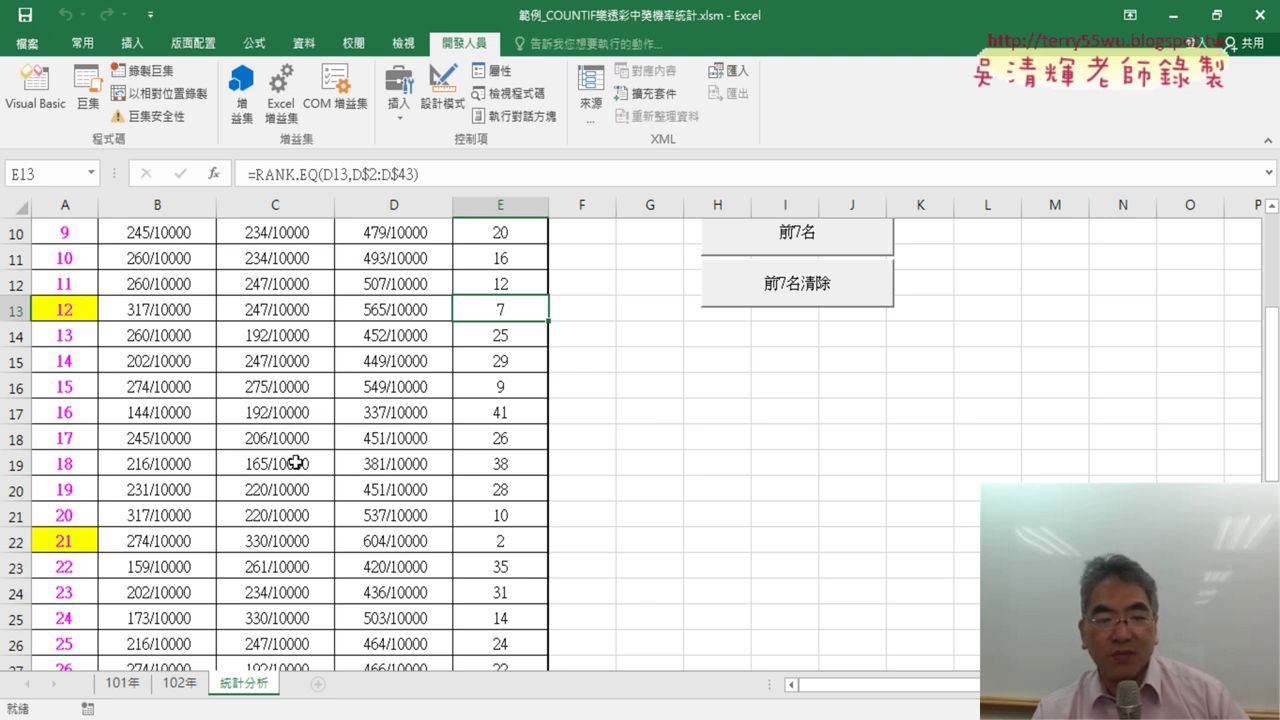
{"action": "left_click", "coordinate": [504, 538]}
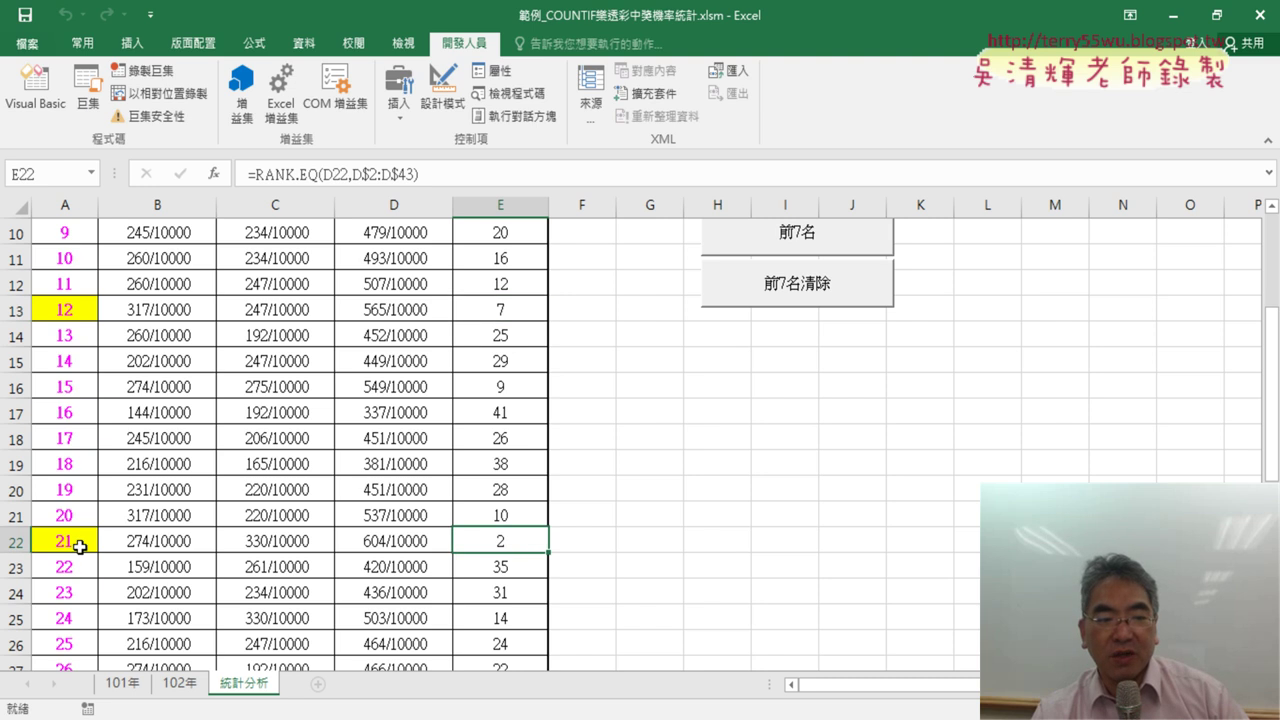
{"action": "mouse_move", "coordinate": [508, 338]}
{"action": "left_mouse_down"}
{"action": "mouse_move", "coordinate": [514, 497]}
{"action": "mouse_move", "coordinate": [454, 515]}
{"action": "left_mouse_up"}
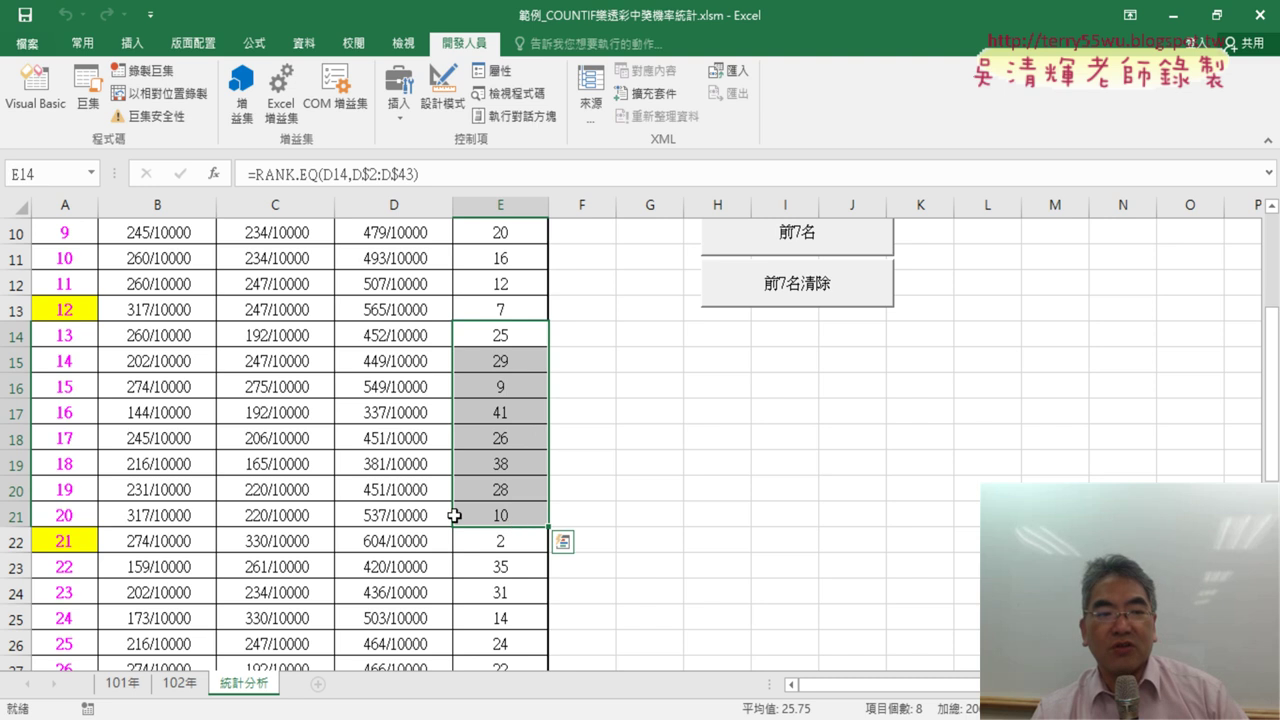
Step: Verify the yellow numbers 27, 28 and 39 have ranks within the top seven
{"action": "scroll", "coordinate": [363, 500], "scroll_direction": "down", "scroll_amount": 3}
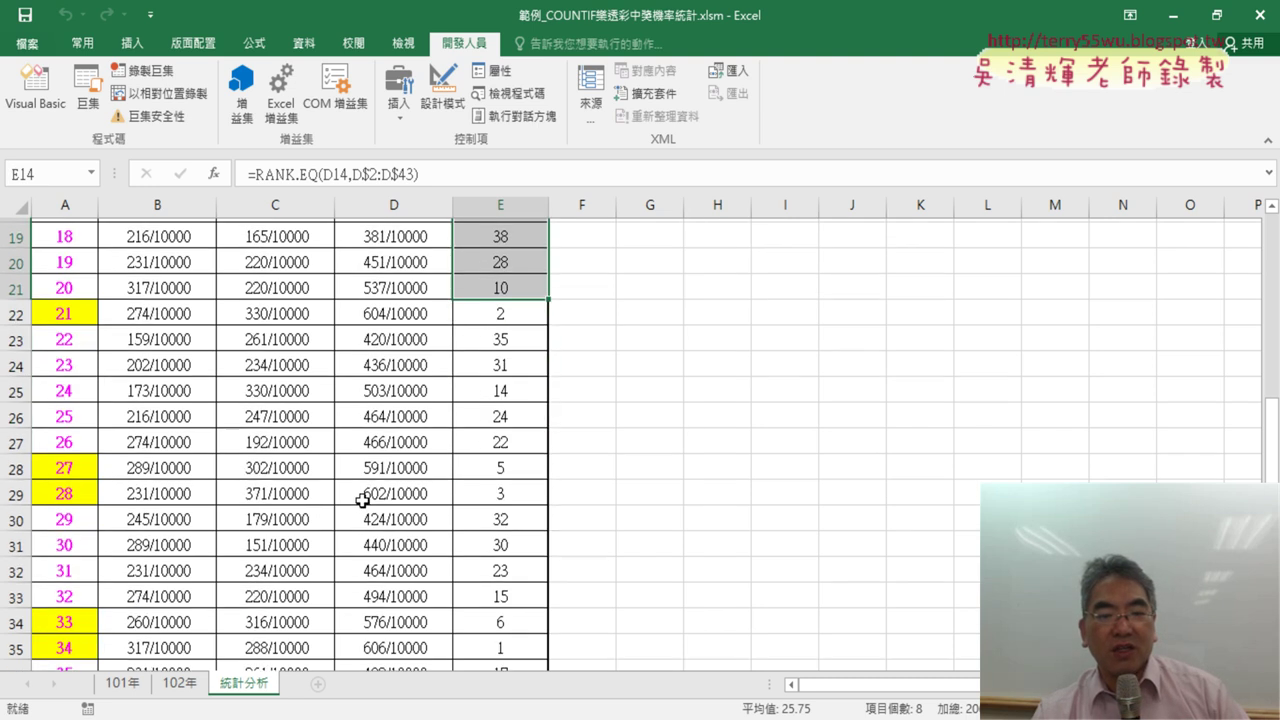
{"action": "scroll", "coordinate": [363, 500], "scroll_direction": "down", "scroll_amount": 1}
{"action": "left_click_drag", "start_coordinate": [495, 385], "coordinate": [512, 412]}
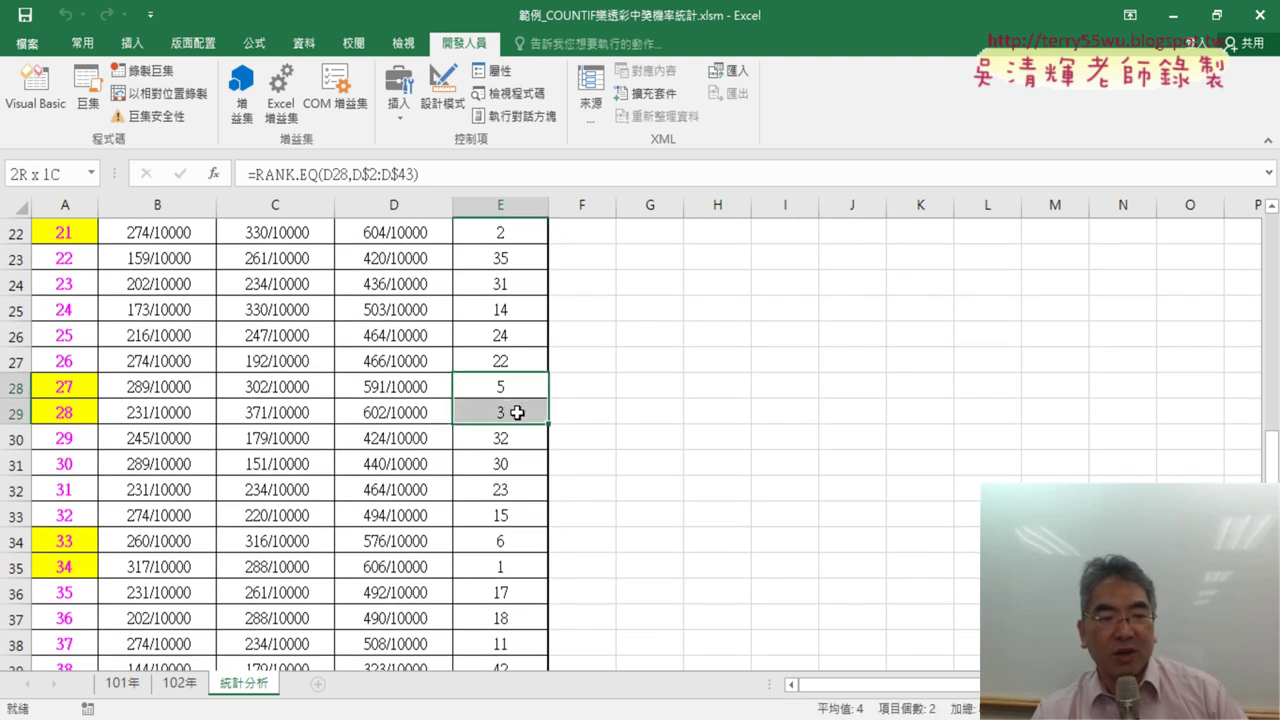
{"action": "left_click_drag", "start_coordinate": [510, 541], "coordinate": [510, 566]}
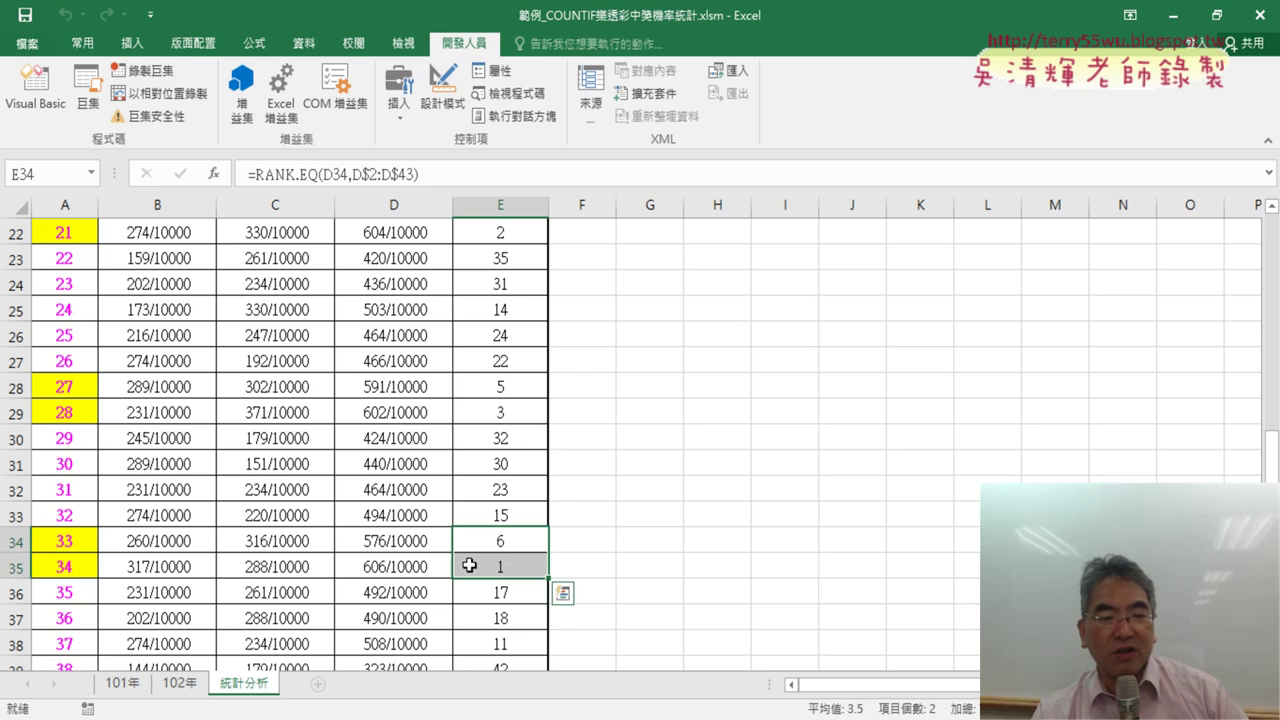
{"action": "scroll", "coordinate": [510, 566], "scroll_direction": "down", "scroll_amount": 3}
{"action": "left_click", "coordinate": [512, 462]}
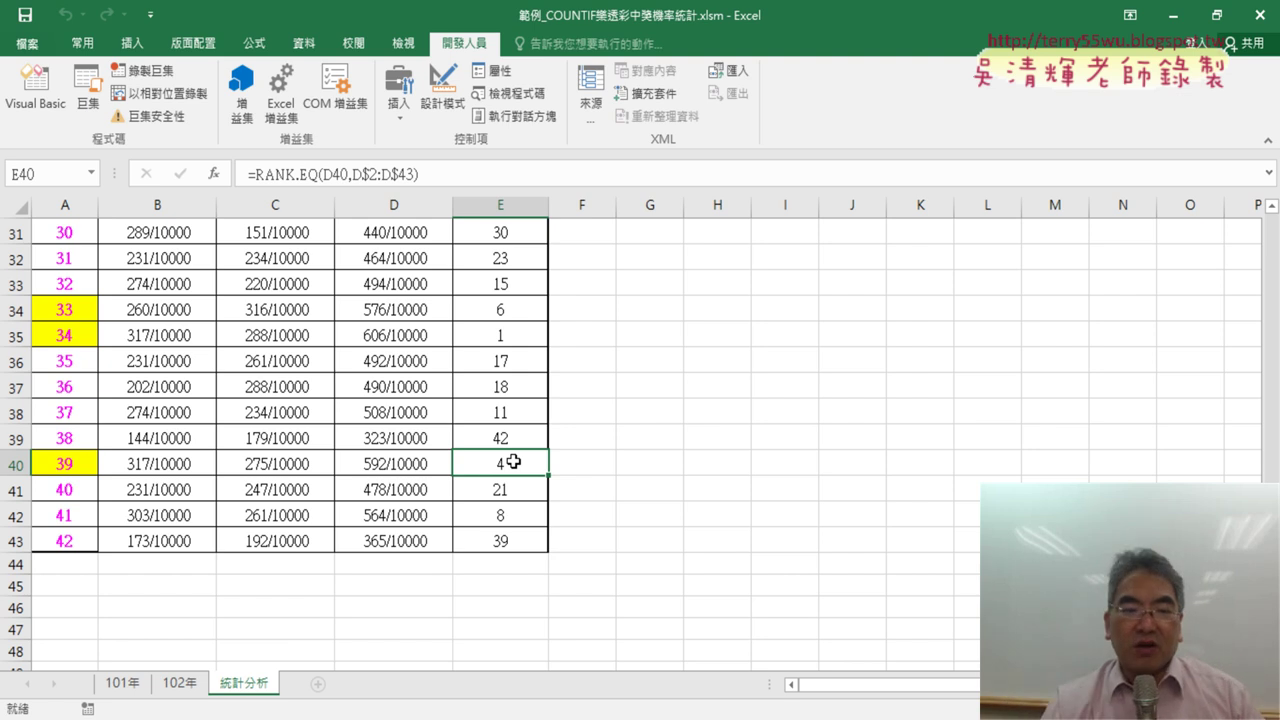
{"action": "scroll", "coordinate": [512, 462], "scroll_direction": "up", "scroll_amount": 1}
{"action": "scroll", "coordinate": [512, 462], "scroll_direction": "up", "scroll_amount": 5}
{"action": "scroll", "coordinate": [512, 462], "scroll_direction": "up", "scroll_amount": 4}
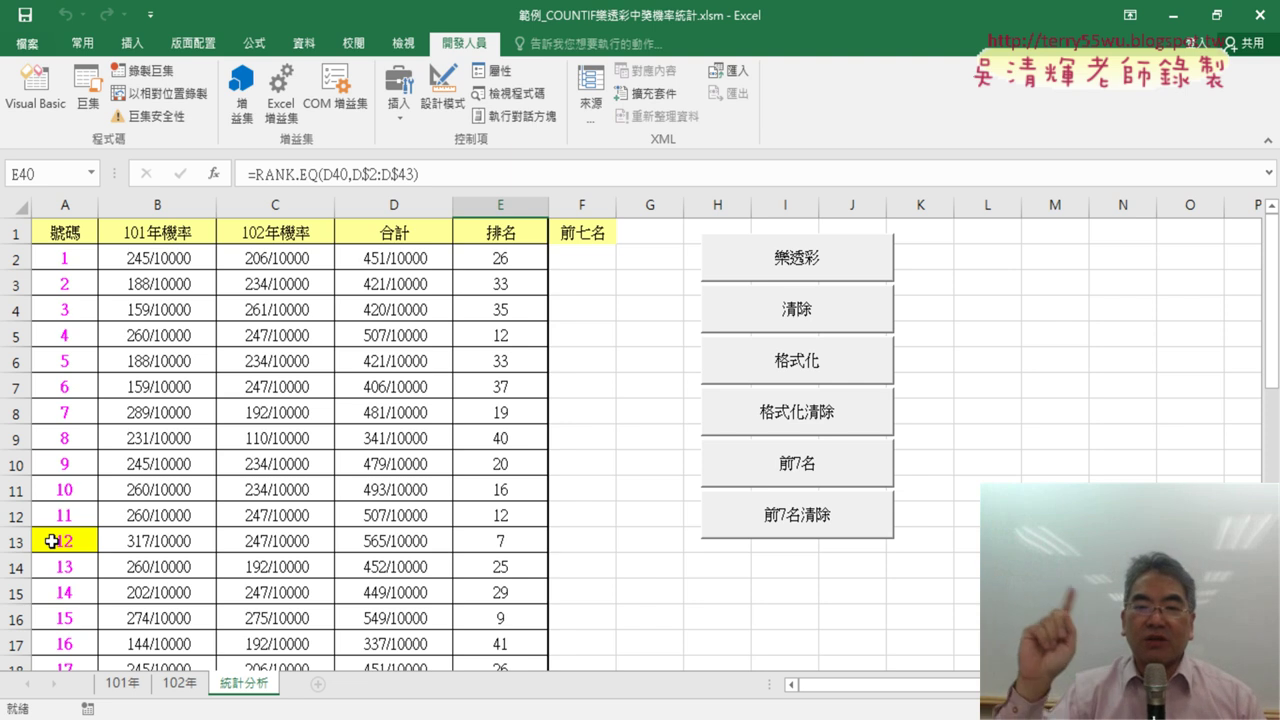
{"action": "left_click", "coordinate": [37, 100]}
{"action": "scroll", "coordinate": [1041, 443], "scroll_direction": "down", "scroll_amount": 1}
{"action": "scroll", "coordinate": [1041, 443], "scroll_direction": "down", "scroll_amount": 1}
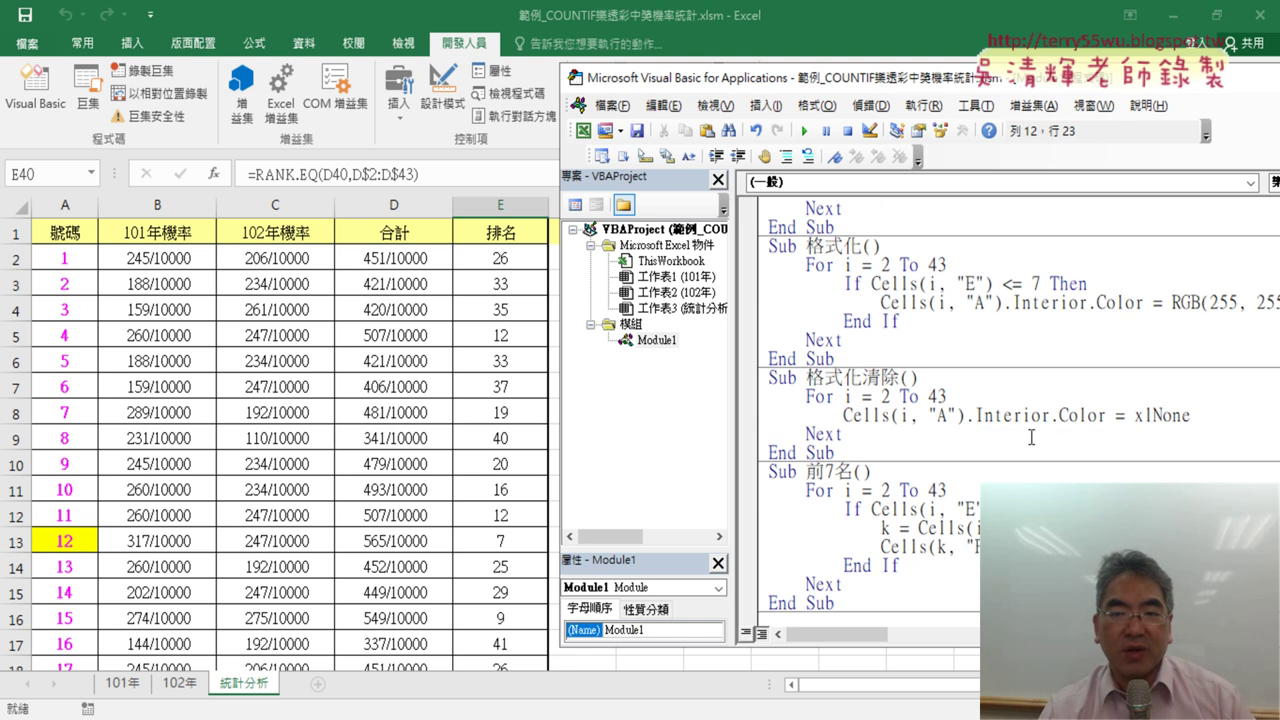
{"action": "left_click_drag", "start_coordinate": [980, 78], "coordinate": [627, 76]}
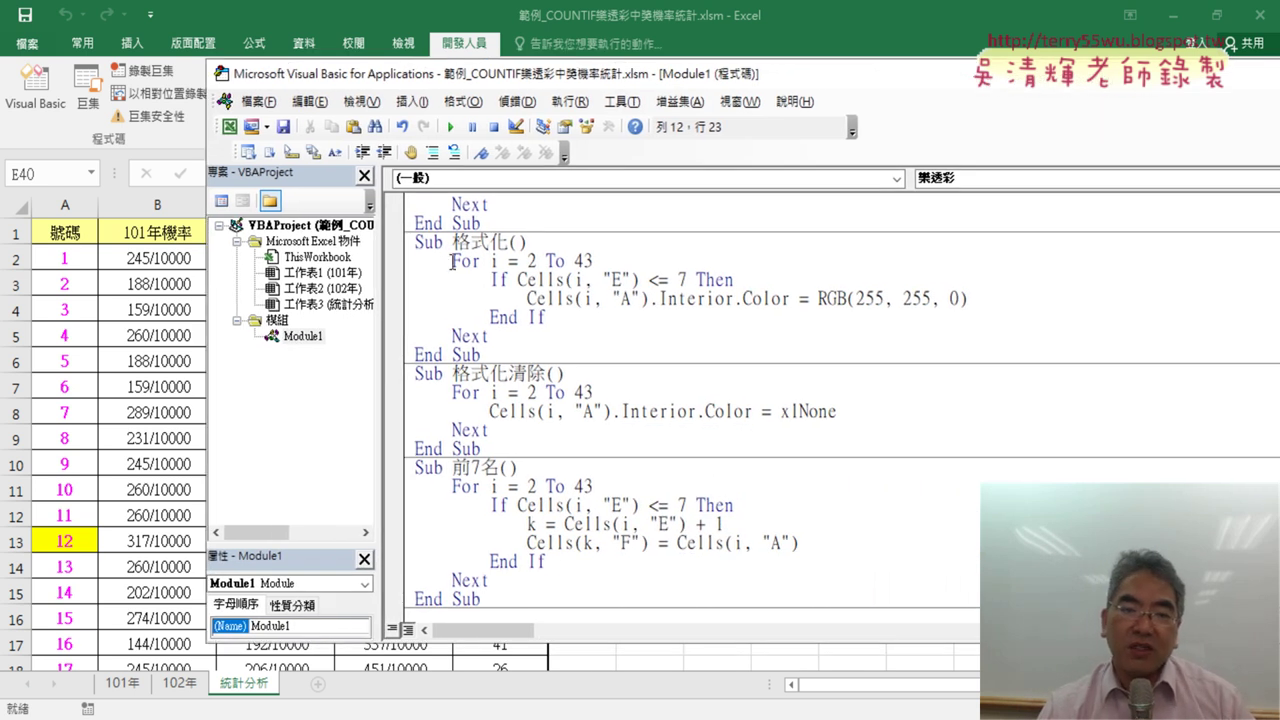
{"action": "left_click_drag", "start_coordinate": [452, 262], "coordinate": [594, 261]}
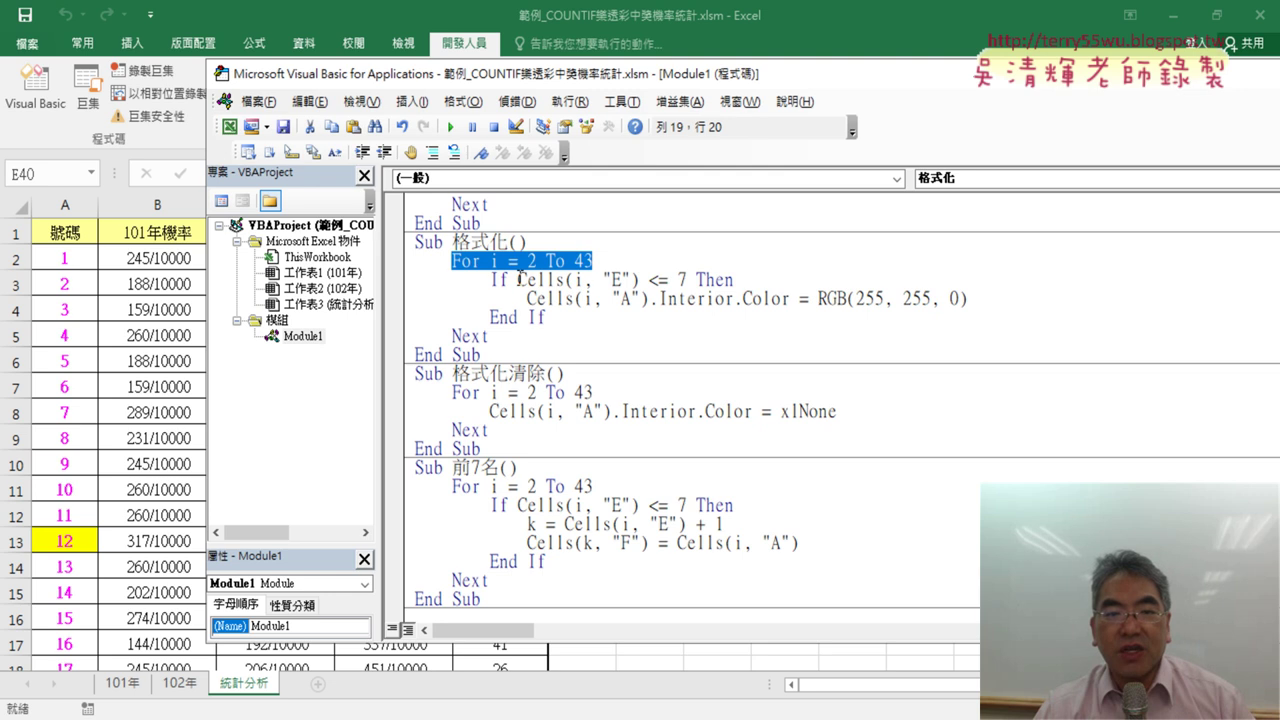
{"action": "left_click_drag", "start_coordinate": [517, 280], "coordinate": [640, 280]}
{"action": "left_click_drag", "start_coordinate": [554, 316], "coordinate": [392, 286]}
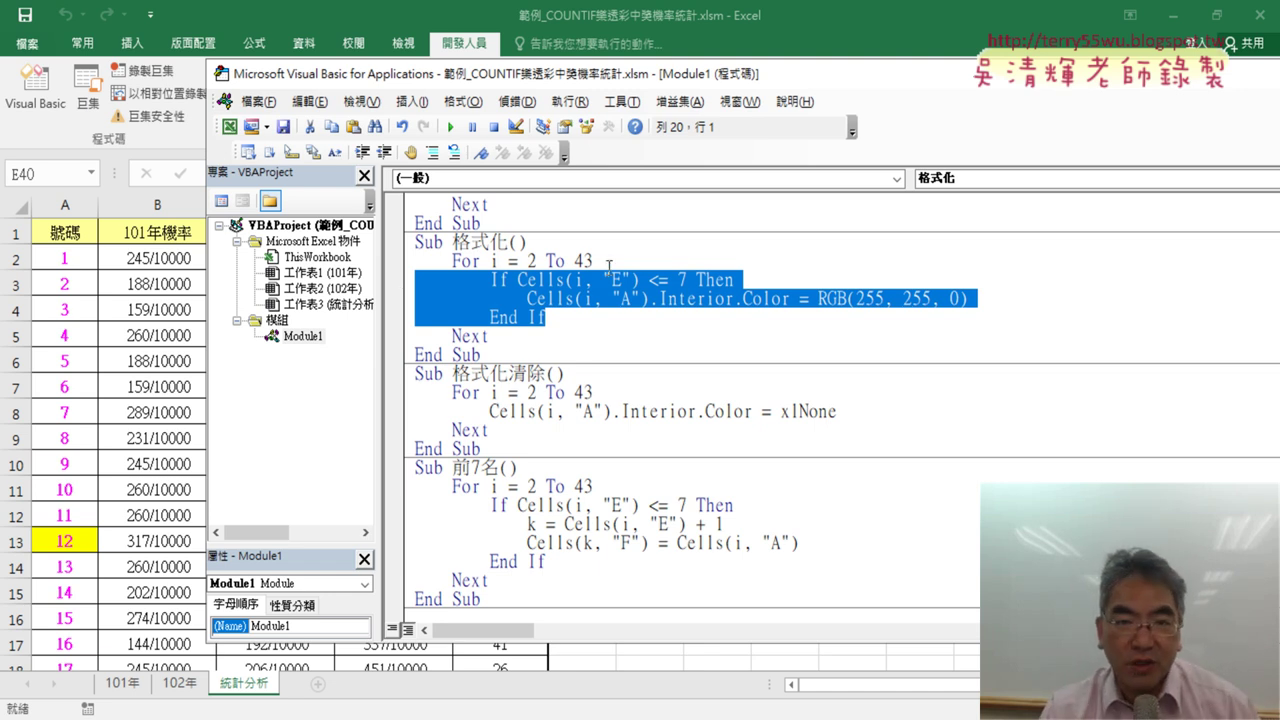
{"action": "left_click_drag", "start_coordinate": [660, 78], "coordinate": [1009, 78]}
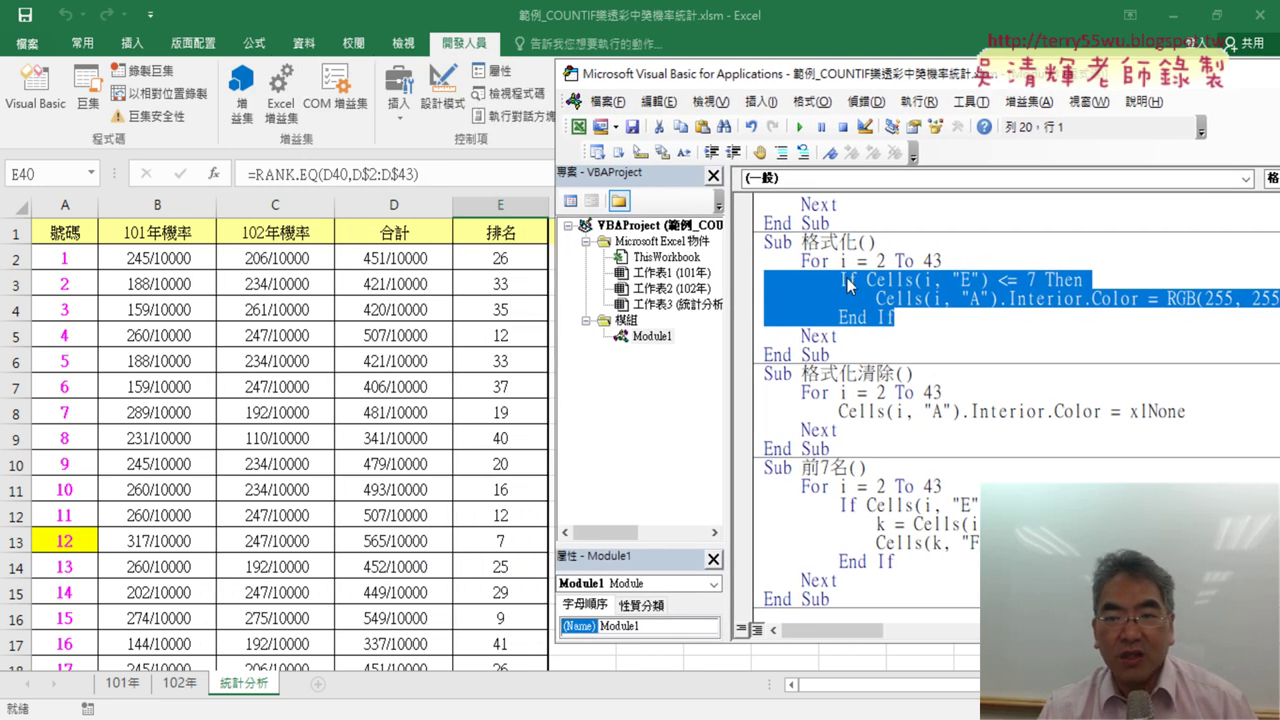
{"action": "left_click", "coordinate": [951, 280]}
{"action": "left_click_drag", "start_coordinate": [866, 280], "coordinate": [980, 280]}
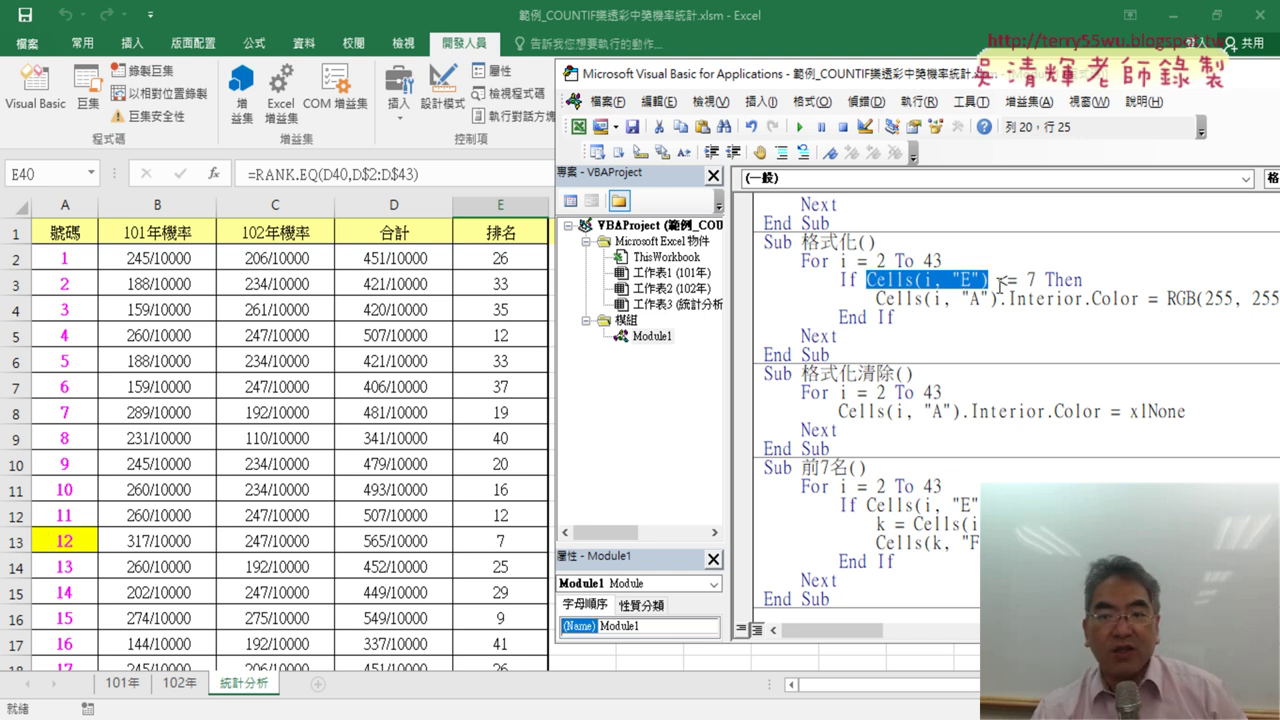
{"action": "left_click_drag", "start_coordinate": [1007, 280], "coordinate": [1039, 280]}
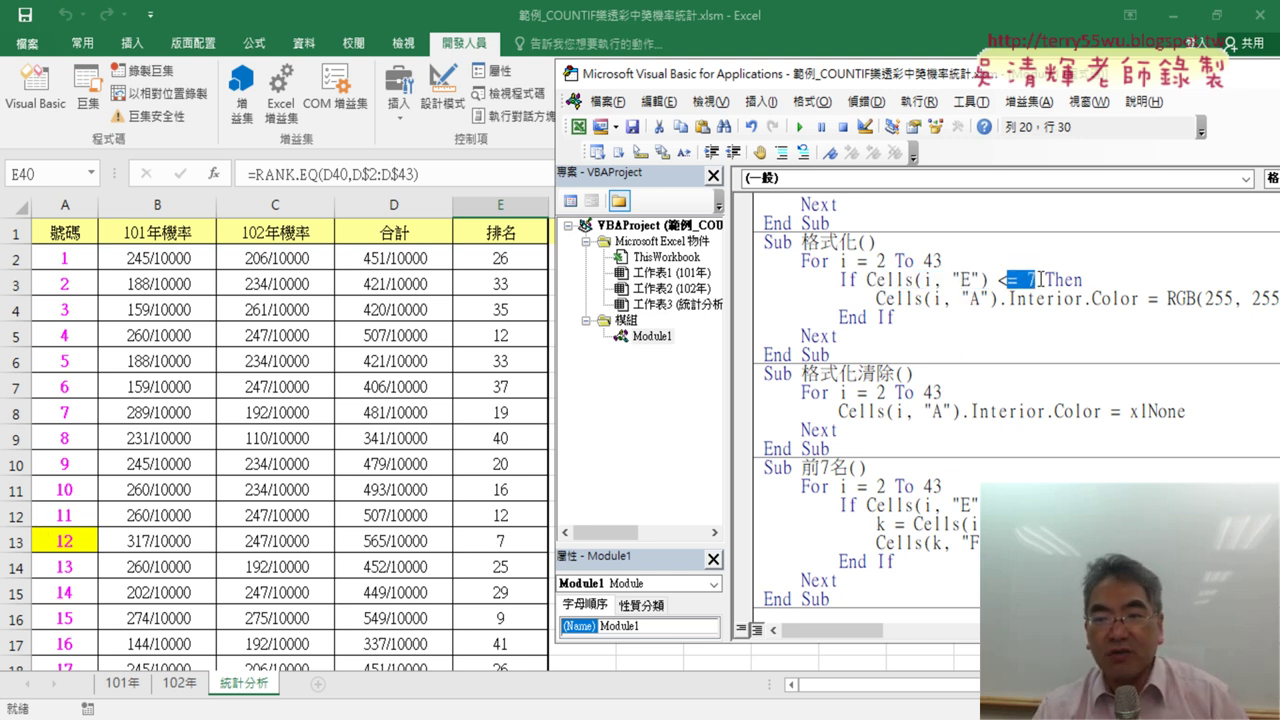
{"action": "left_click", "coordinate": [899, 298]}
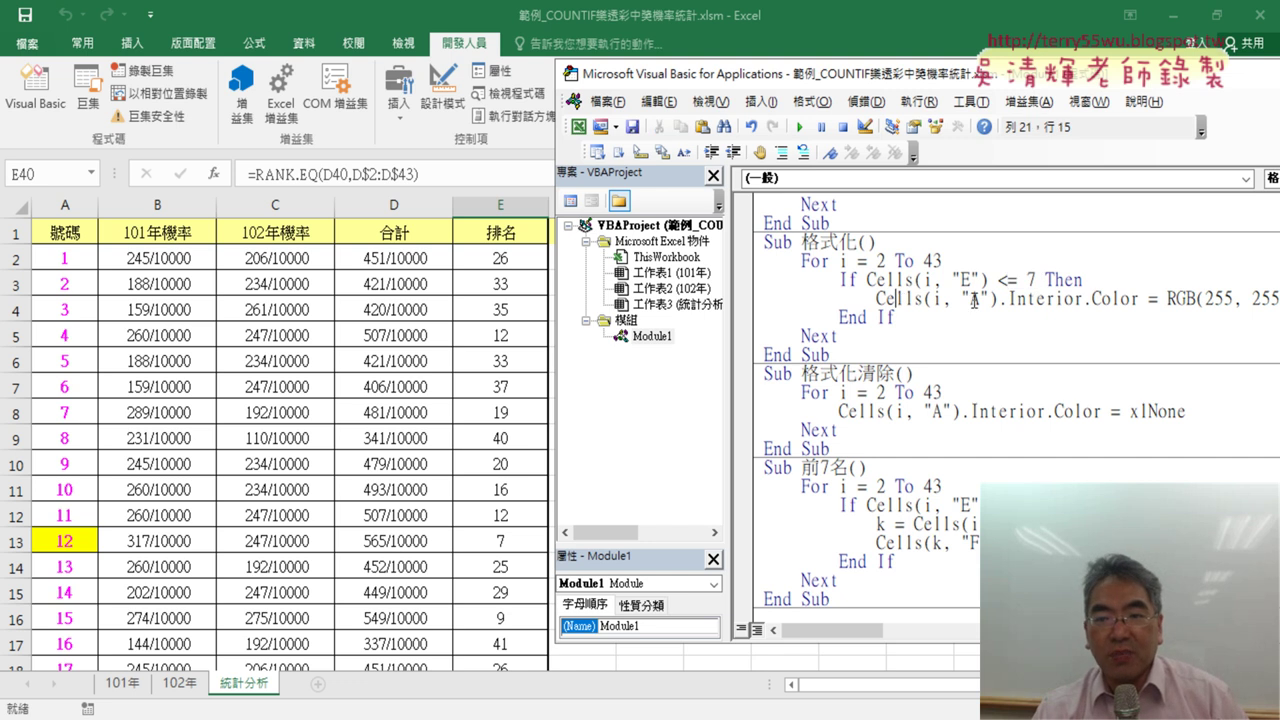
{"action": "left_click_drag", "start_coordinate": [988, 280], "coordinate": [866, 280]}
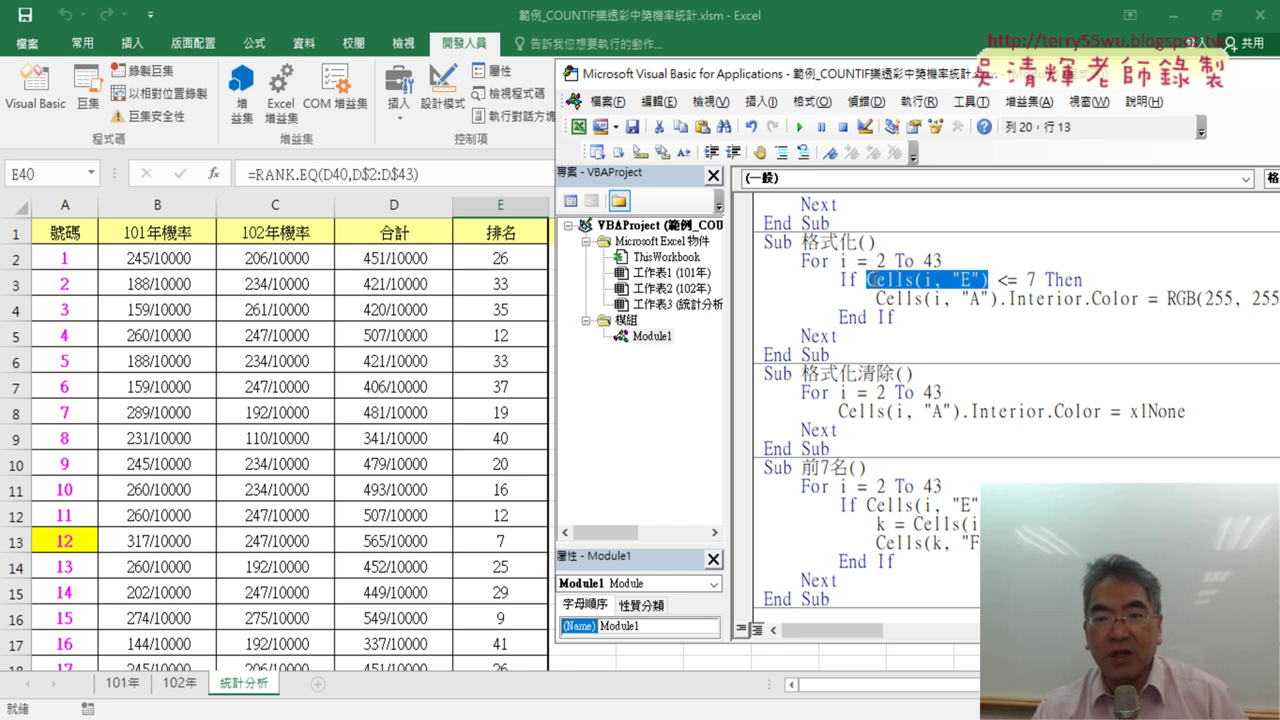
{"action": "left_click_drag", "start_coordinate": [995, 299], "coordinate": [876, 299]}
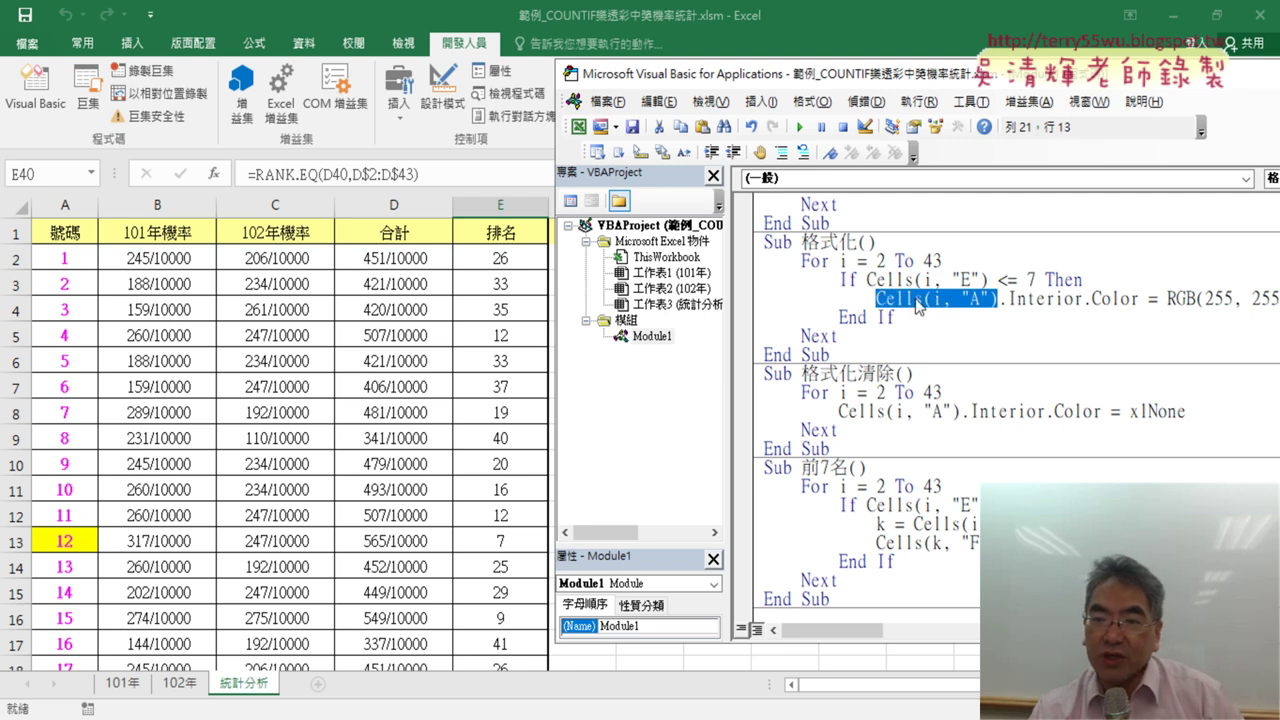
{"action": "left_click", "coordinate": [968, 299]}
{"action": "double_click", "coordinate": [974, 299]}
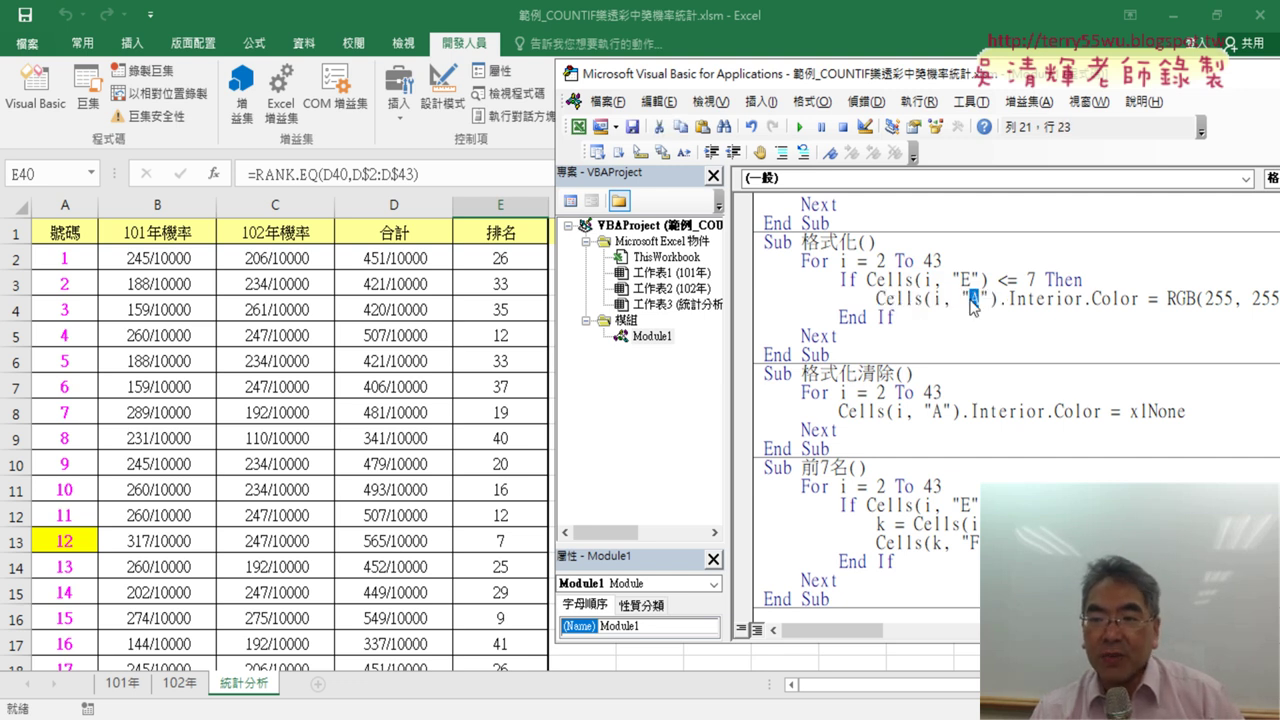
{"action": "left_click_drag", "start_coordinate": [998, 299], "coordinate": [1140, 300]}
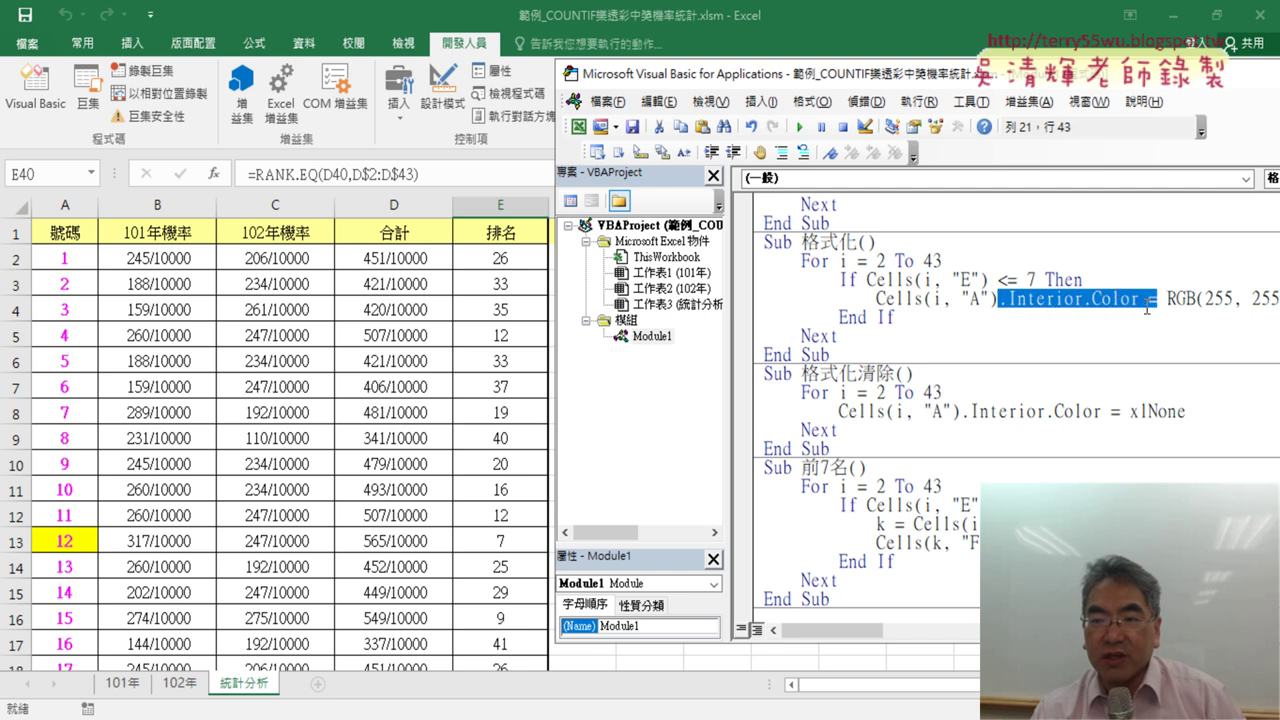
{"action": "left_click_drag", "start_coordinate": [1093, 80], "coordinate": [973, 84]}
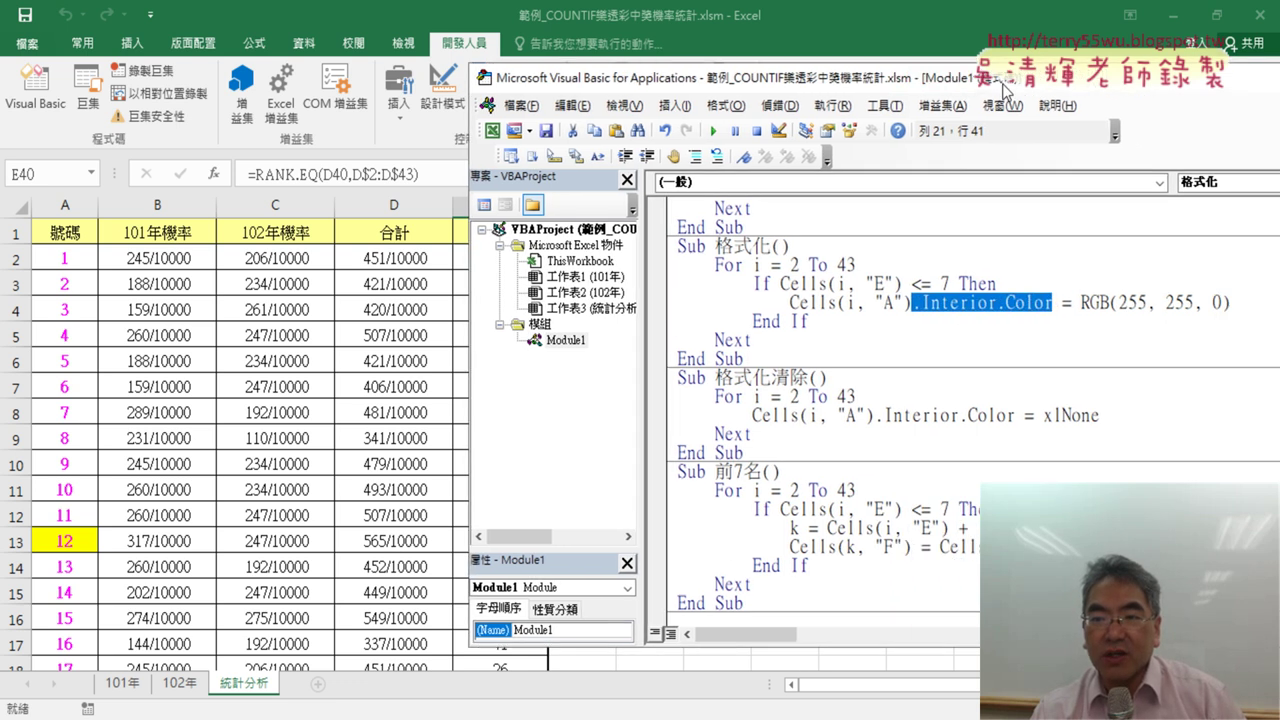
{"action": "left_click_drag", "start_coordinate": [1046, 302], "coordinate": [1200, 302]}
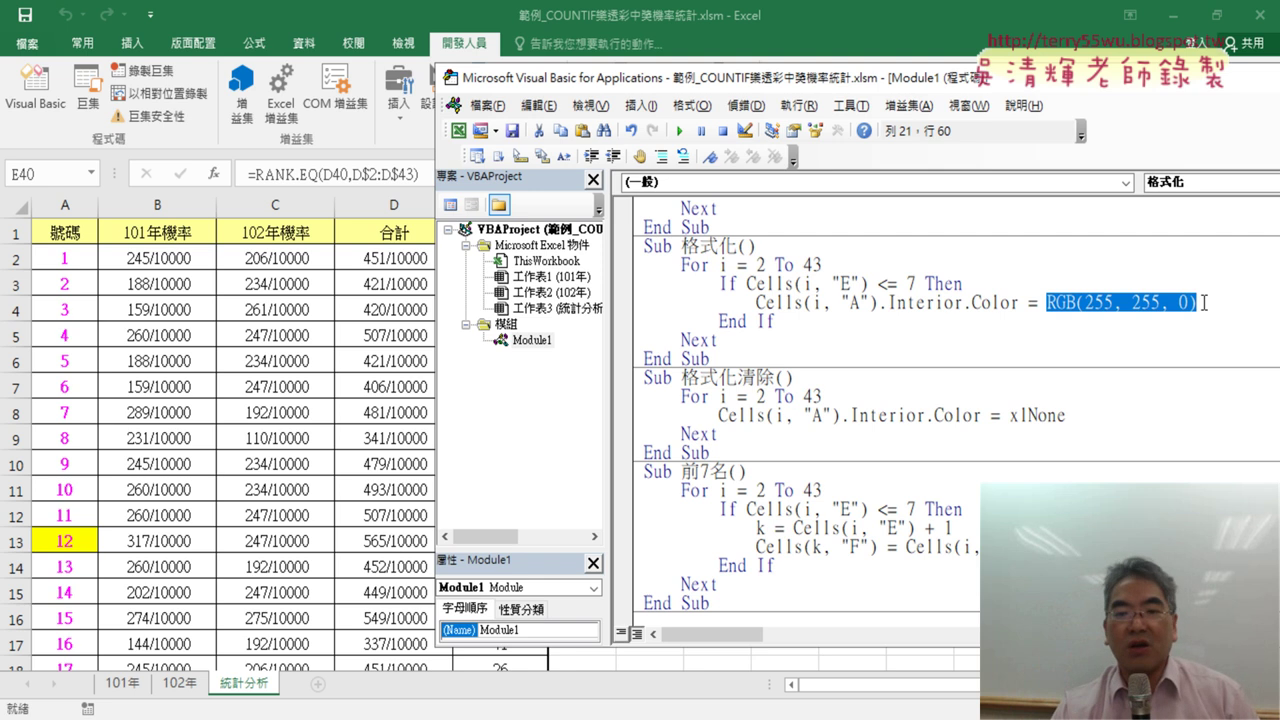
{"action": "left_click_drag", "start_coordinate": [1066, 416], "coordinate": [1007, 418]}
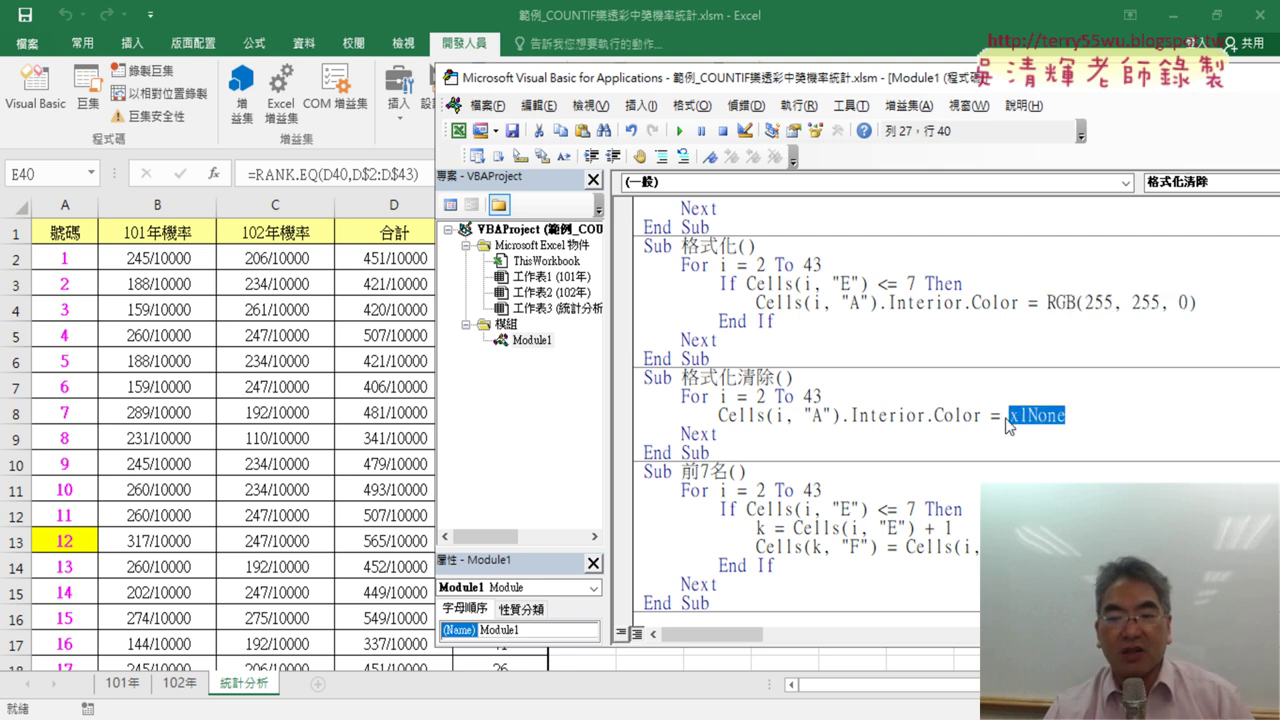
{"action": "left_click_drag", "start_coordinate": [1008, 425], "coordinate": [850, 415]}
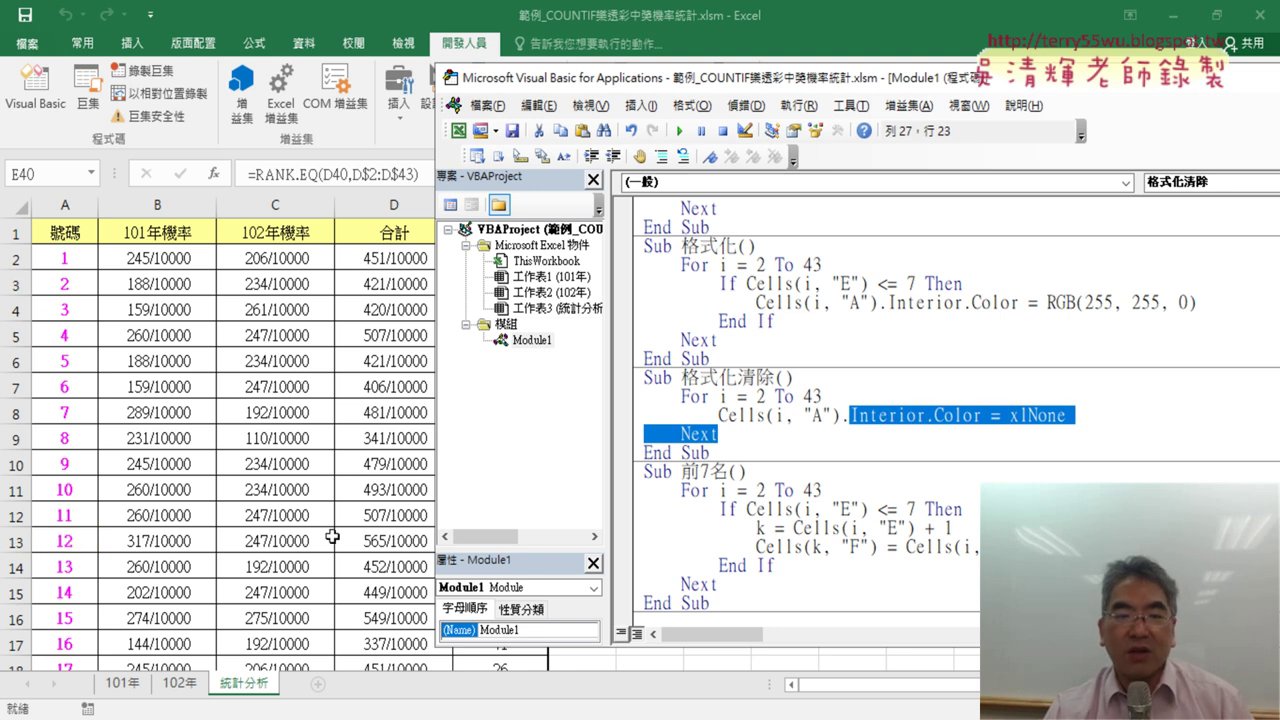
Step: Return to the sheet and run 格式化, confirming number 12 in A13 is highlighted yellow
{"action": "left_click", "coordinate": [410, 347]}
{"action": "left_click", "coordinate": [850, 374]}
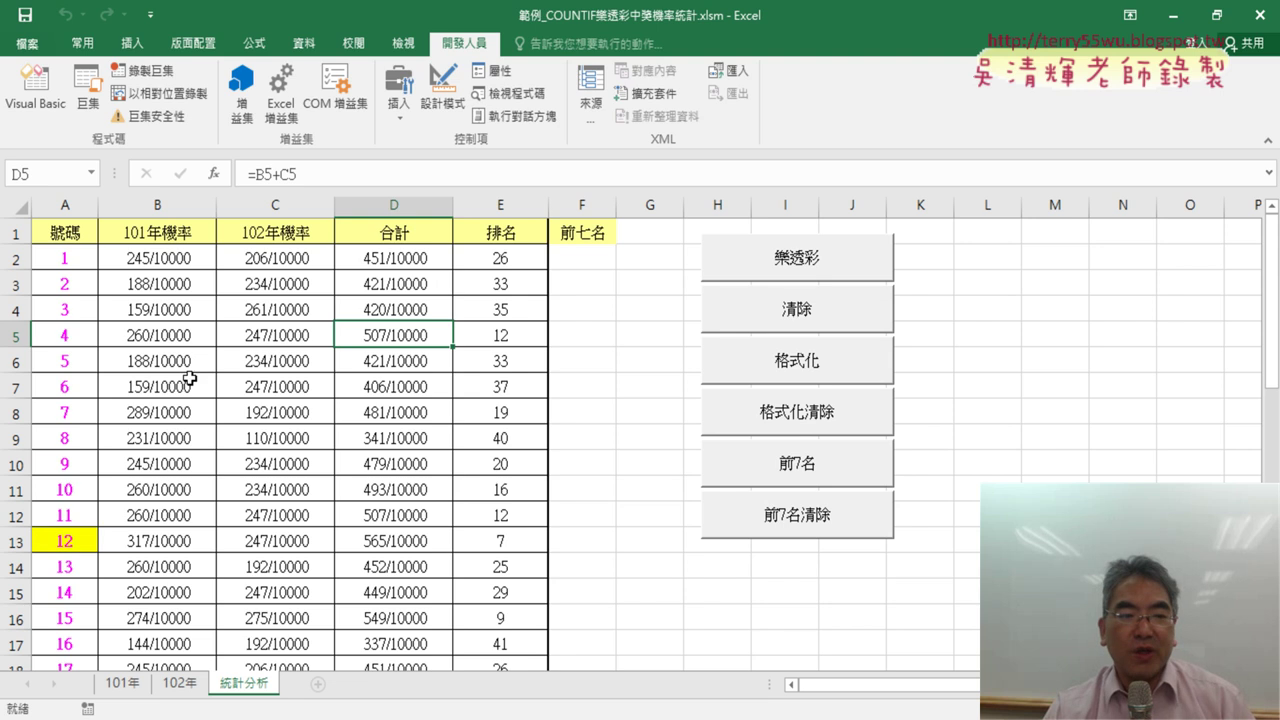
{"action": "scroll", "coordinate": [140, 405], "scroll_direction": "down", "scroll_amount": 3}
{"action": "scroll", "coordinate": [133, 373], "scroll_direction": "down", "scroll_amount": 2}
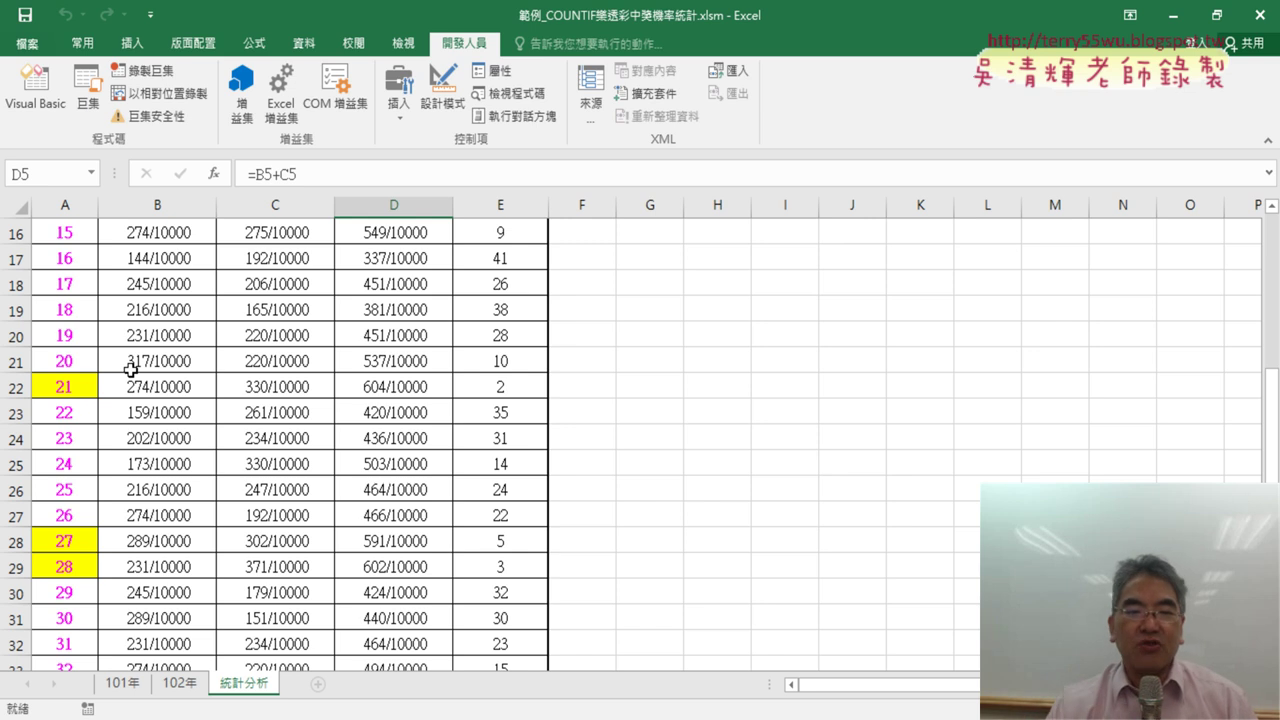
{"action": "scroll", "coordinate": [131, 370], "scroll_direction": "up", "scroll_amount": 5}
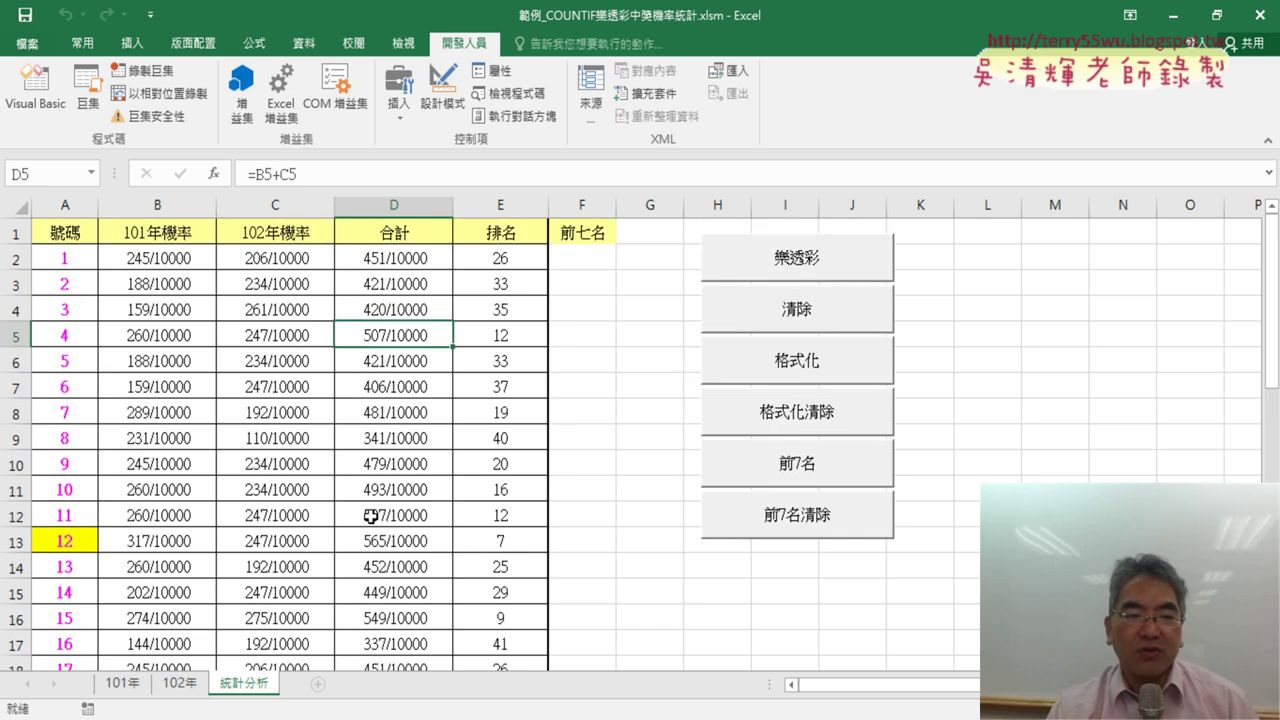
{"action": "left_click", "coordinate": [59, 539]}
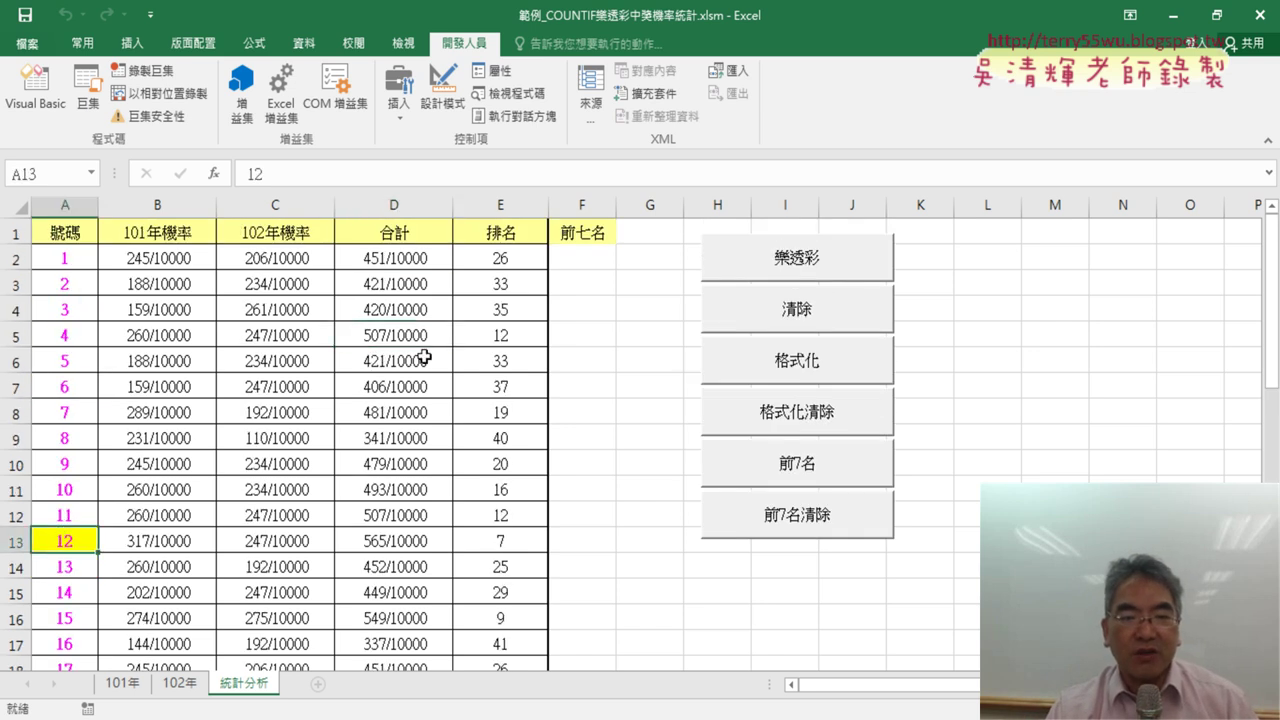
Step: Compare the highlighted numbers 12 and 21 with cells F2 and F3 under 前七名
{"action": "left_click", "coordinate": [607, 258]}
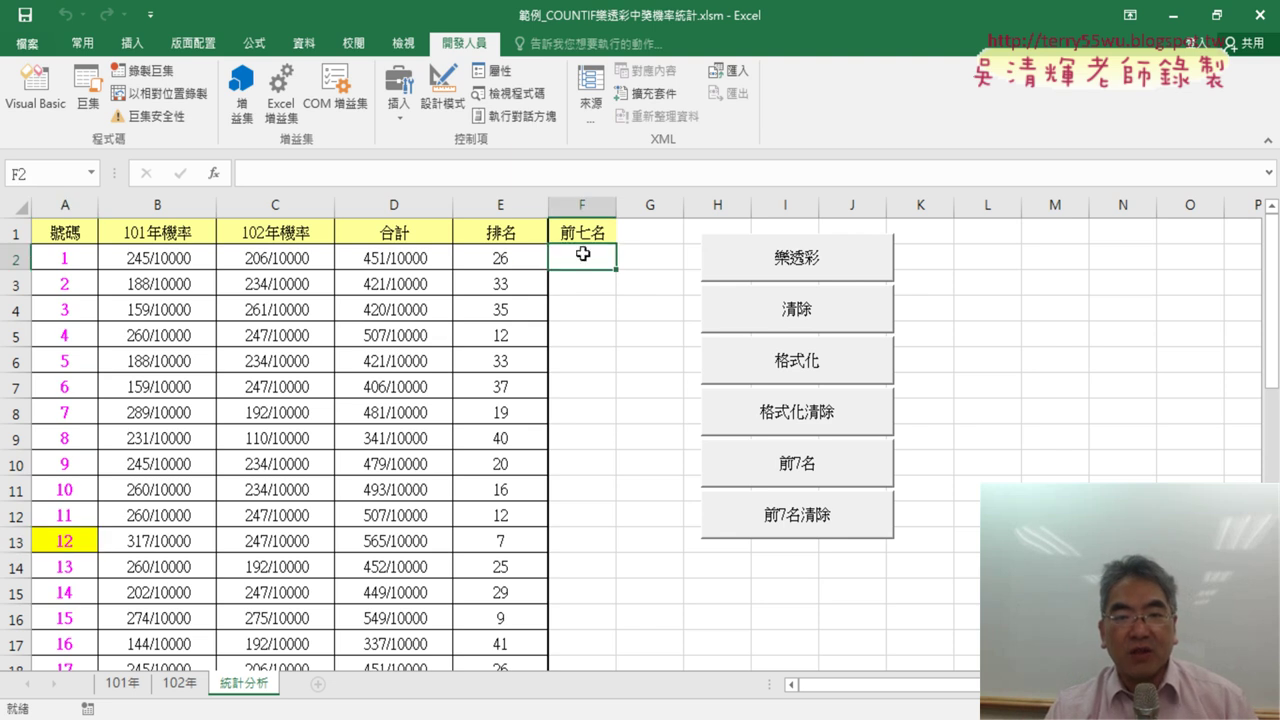
{"action": "left_click", "coordinate": [60, 537]}
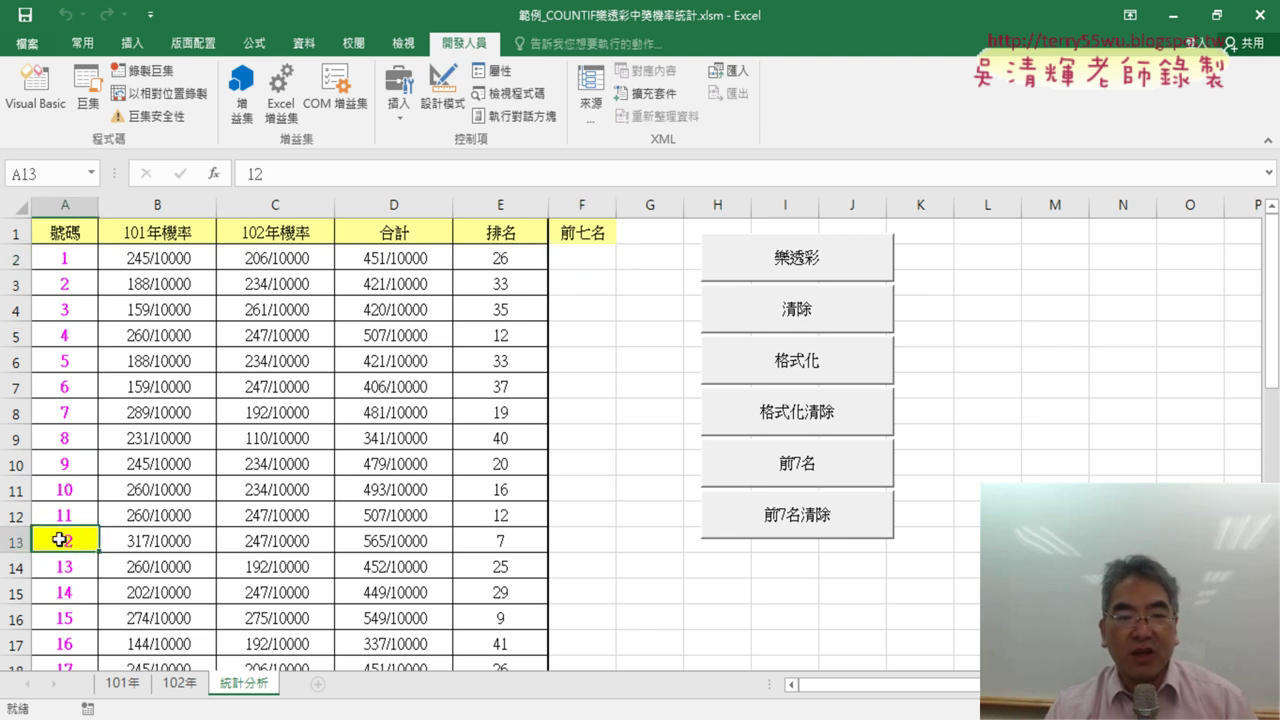
{"action": "left_click", "coordinate": [577, 258]}
{"action": "scroll", "coordinate": [297, 433], "scroll_direction": "down", "scroll_amount": 1}
{"action": "scroll", "coordinate": [297, 433], "scroll_direction": "down", "scroll_amount": 1}
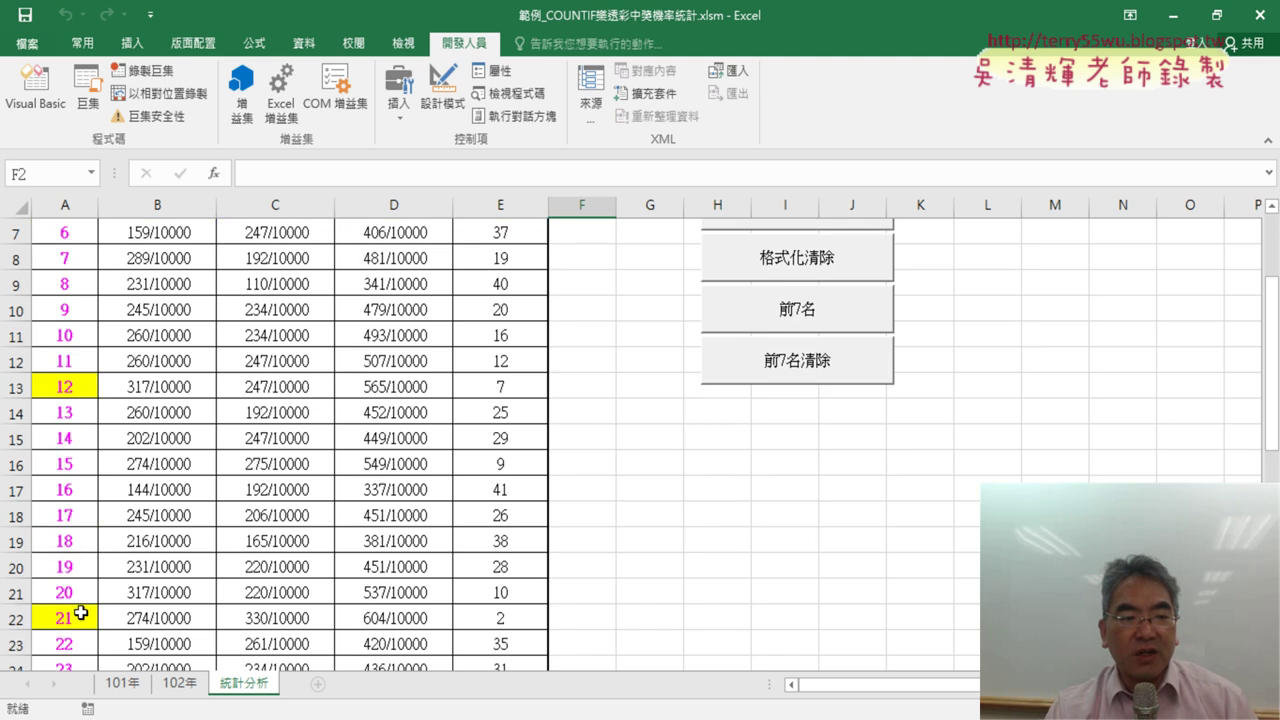
{"action": "left_click", "coordinate": [77, 603]}
{"action": "scroll", "coordinate": [77, 603], "scroll_direction": "up", "scroll_amount": 2}
{"action": "left_click", "coordinate": [592, 288]}
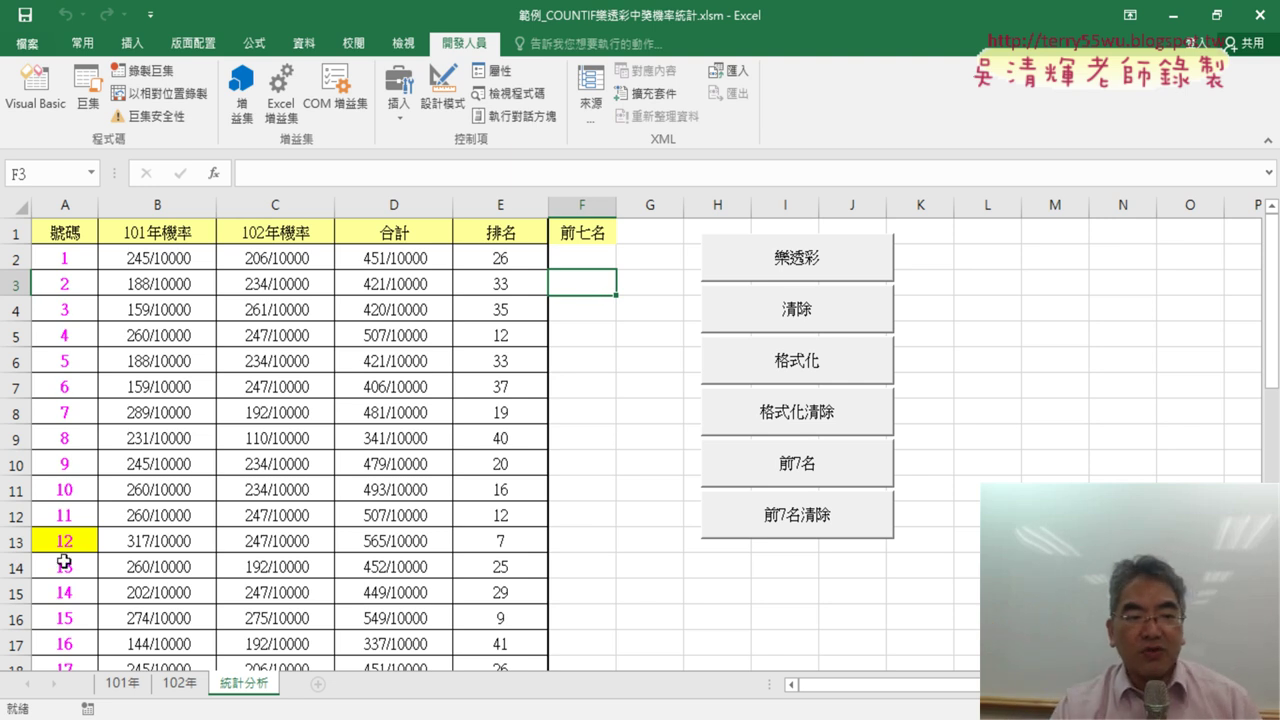
{"action": "left_click", "coordinate": [65, 540]}
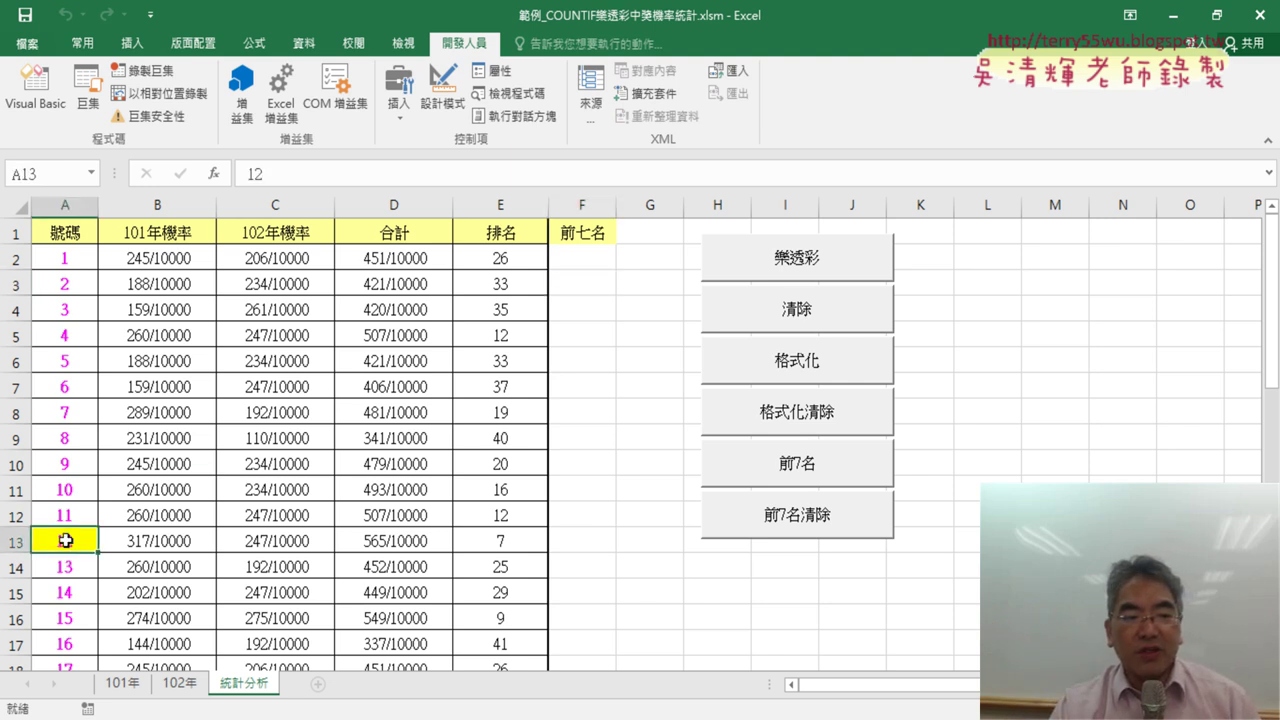
{"action": "left_click", "coordinate": [587, 264]}
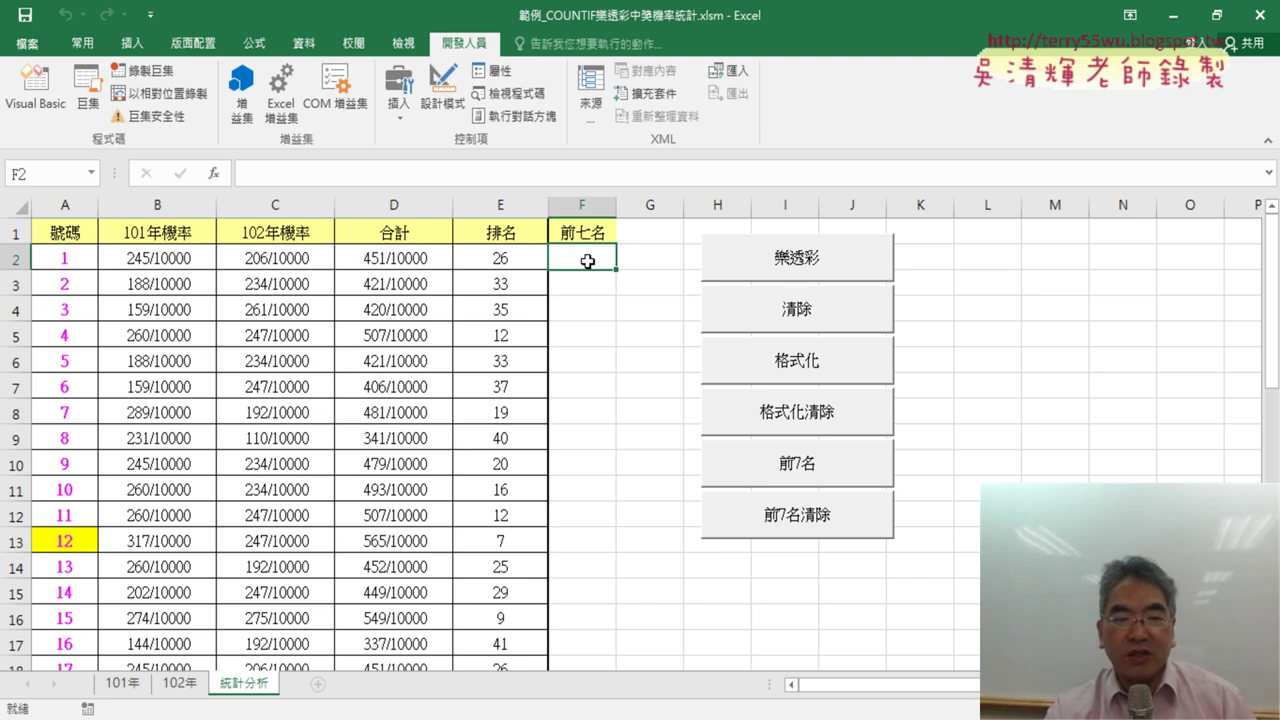
Step: Run 前7名, clear F2:F8 with 前7名清除, then rerun it to list 34, 21, 28, 39, 27, 33, 12
{"action": "left_click", "coordinate": [831, 461]}
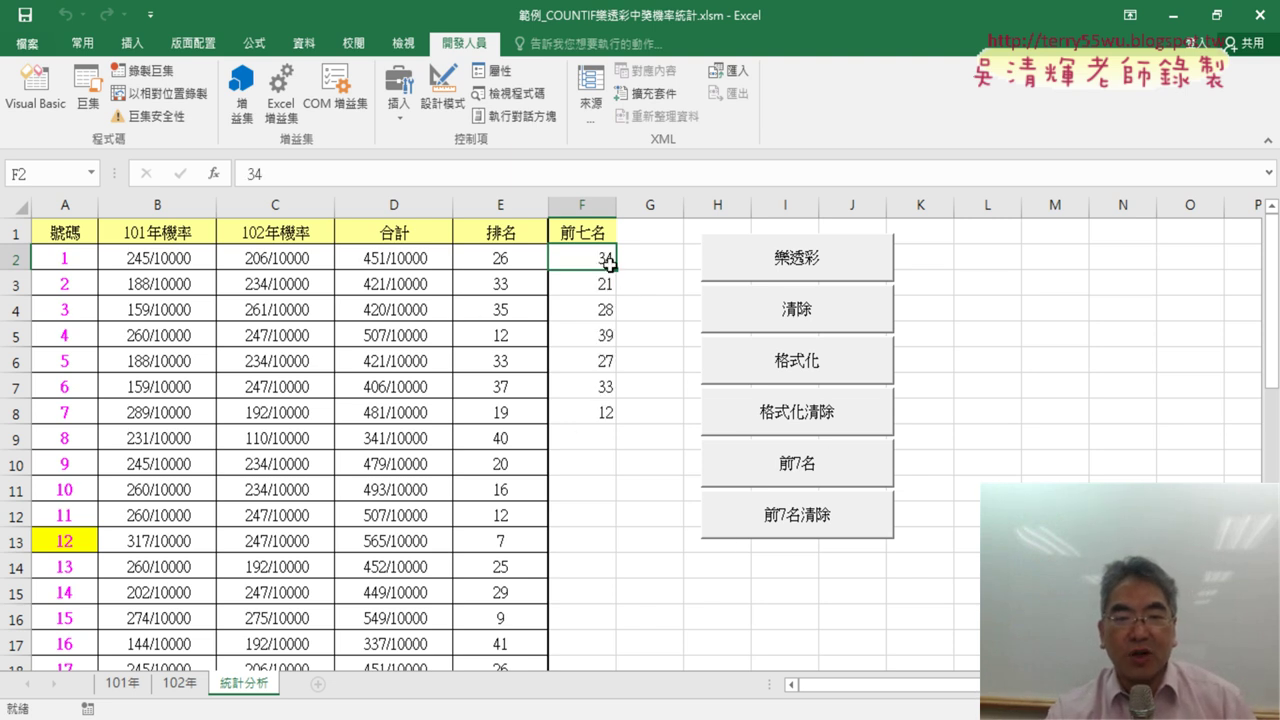
{"action": "left_click_drag", "start_coordinate": [609, 263], "coordinate": [610, 418]}
{"action": "left_click", "coordinate": [800, 521]}
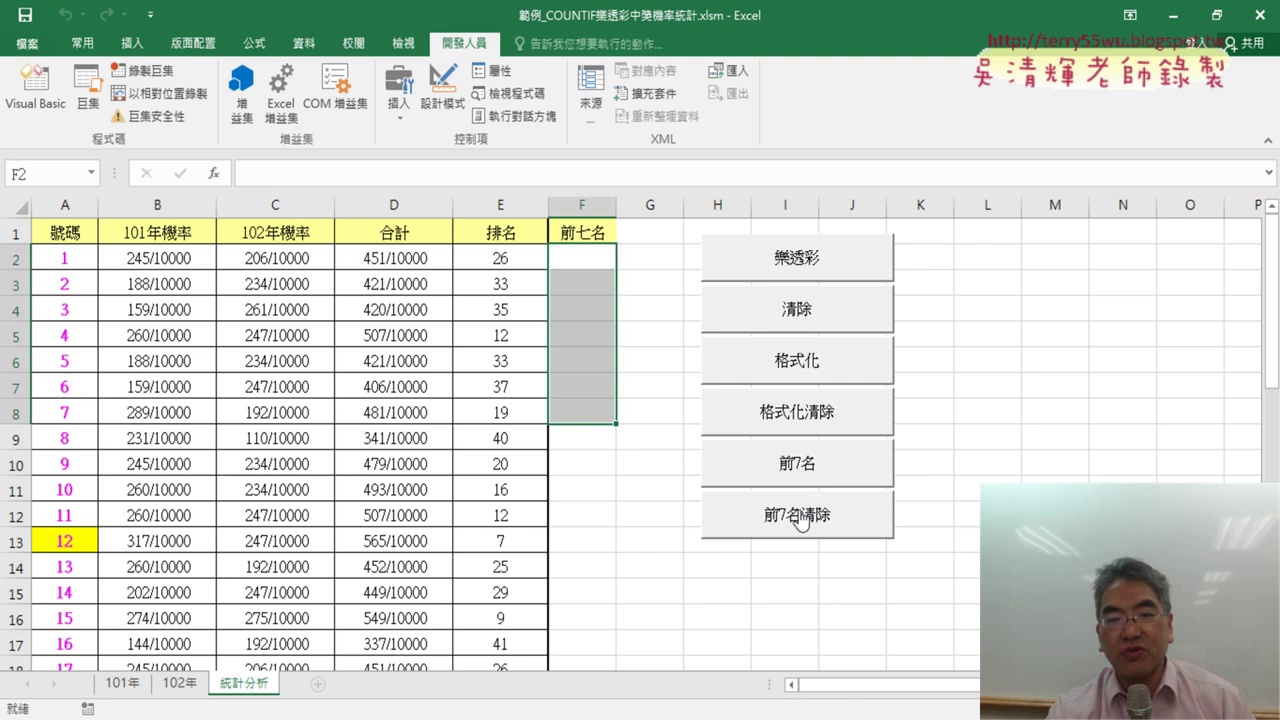
{"action": "left_click", "coordinate": [818, 464]}
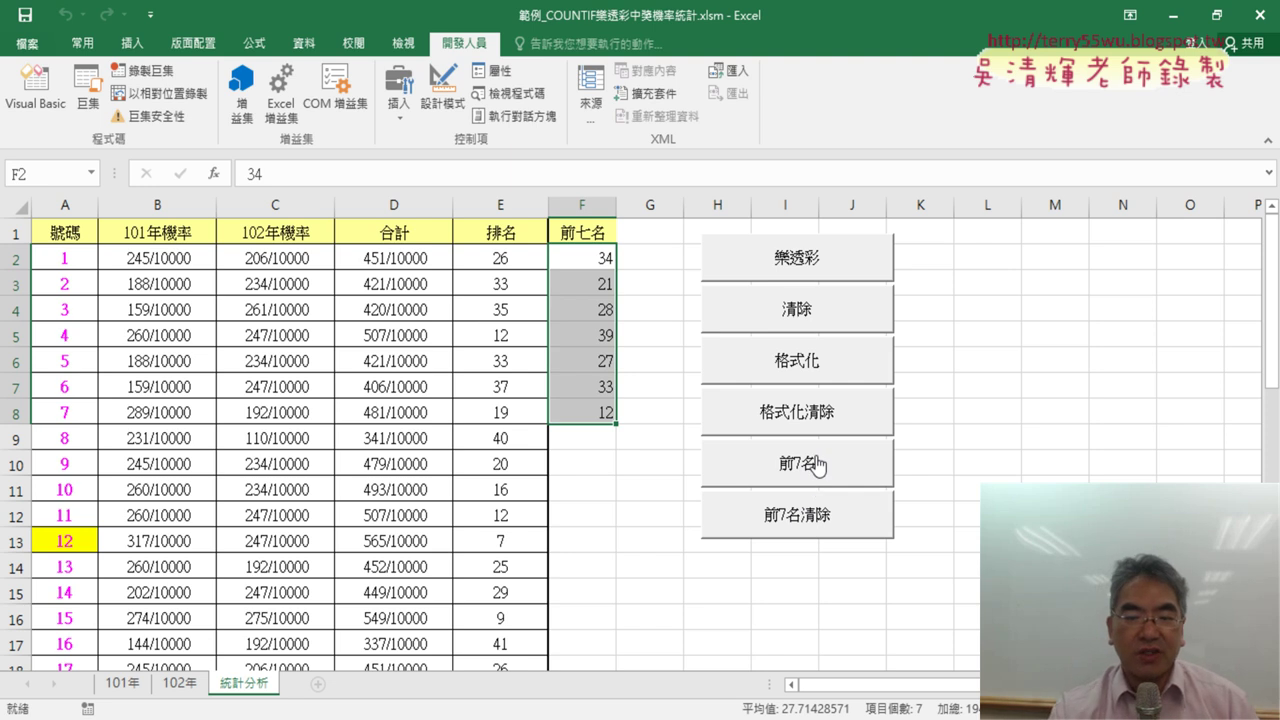
{"action": "mouse_move", "coordinate": [350, 715]}
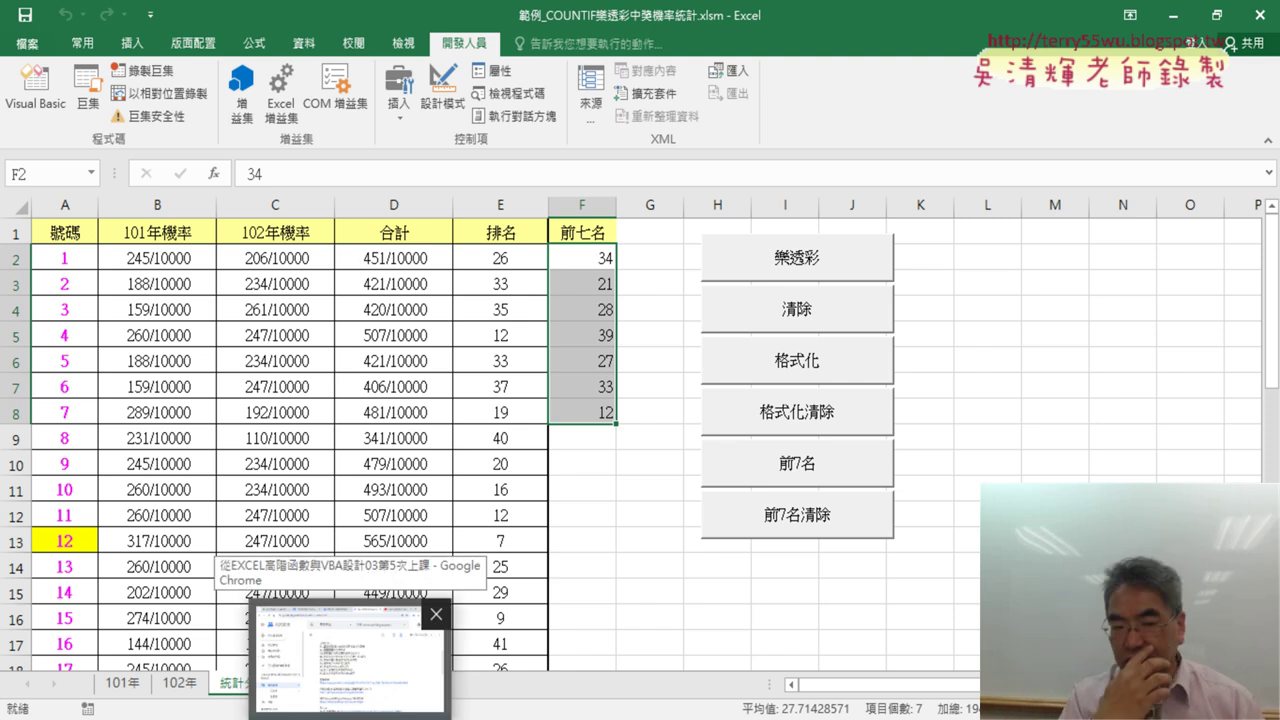
Step: Browse the course's YouTube tutorial playlist, then return to the Google Groups post of nine lesson topics
{"action": "left_click", "coordinate": [367, 710]}
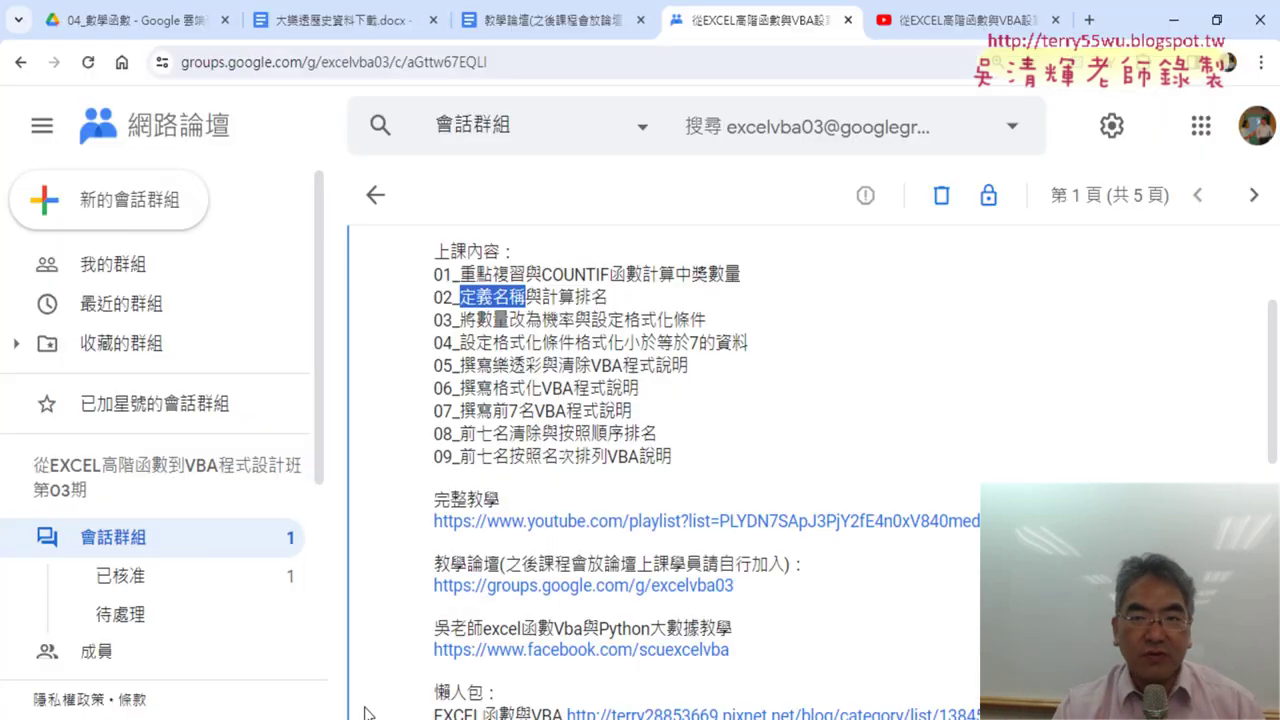
{"action": "left_click", "coordinate": [957, 29]}
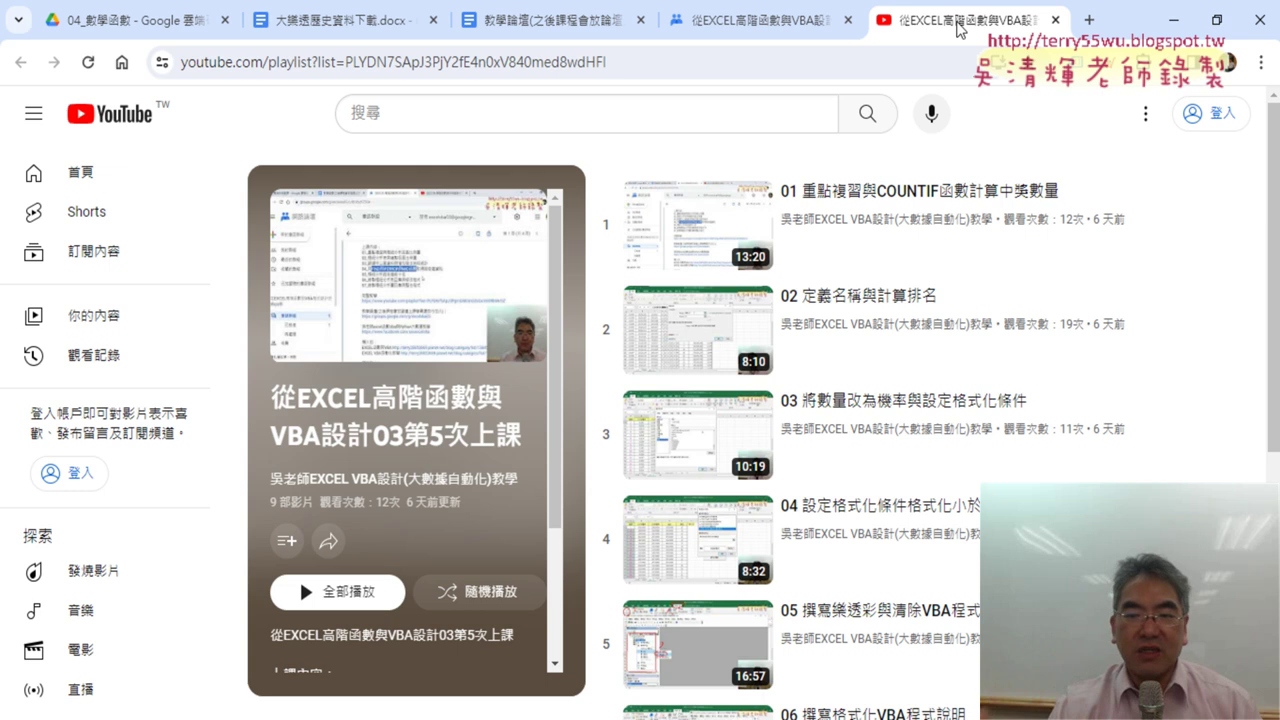
{"action": "scroll", "coordinate": [895, 560], "scroll_direction": "down", "scroll_amount": 1}
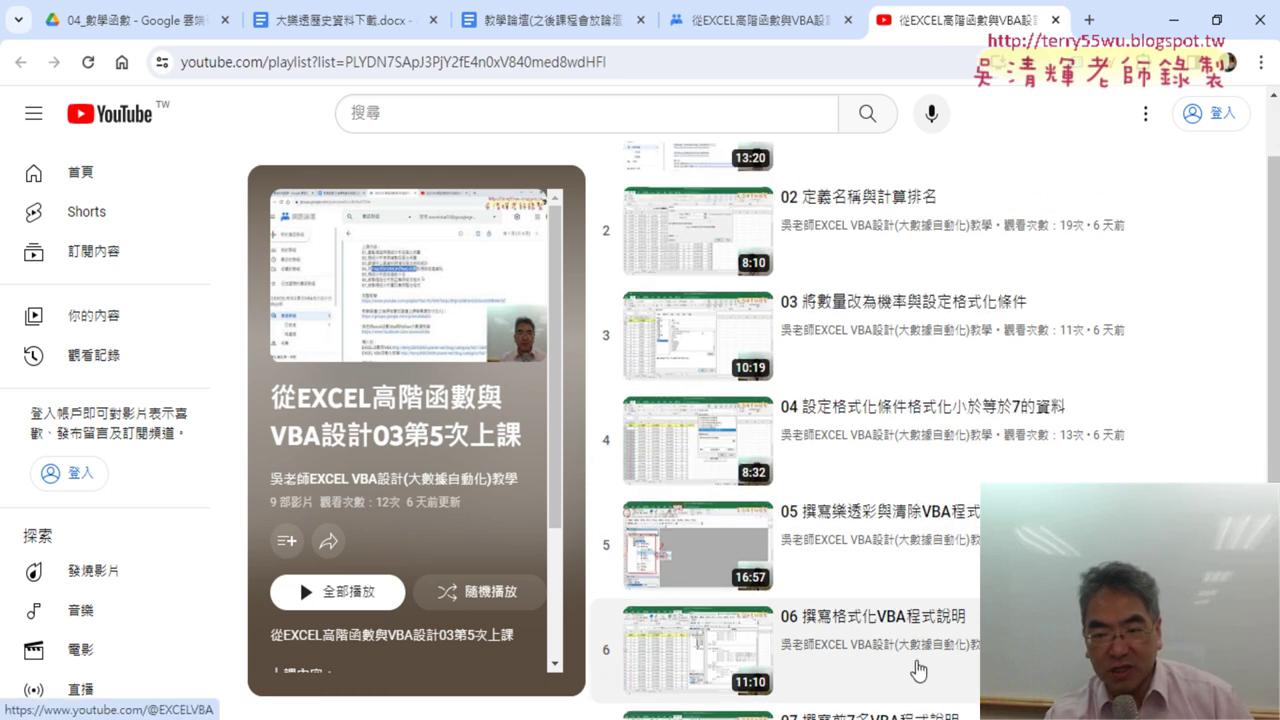
{"action": "scroll", "coordinate": [900, 615], "scroll_direction": "down", "scroll_amount": 3}
{"action": "scroll", "coordinate": [900, 610], "scroll_direction": "down", "scroll_amount": 1}
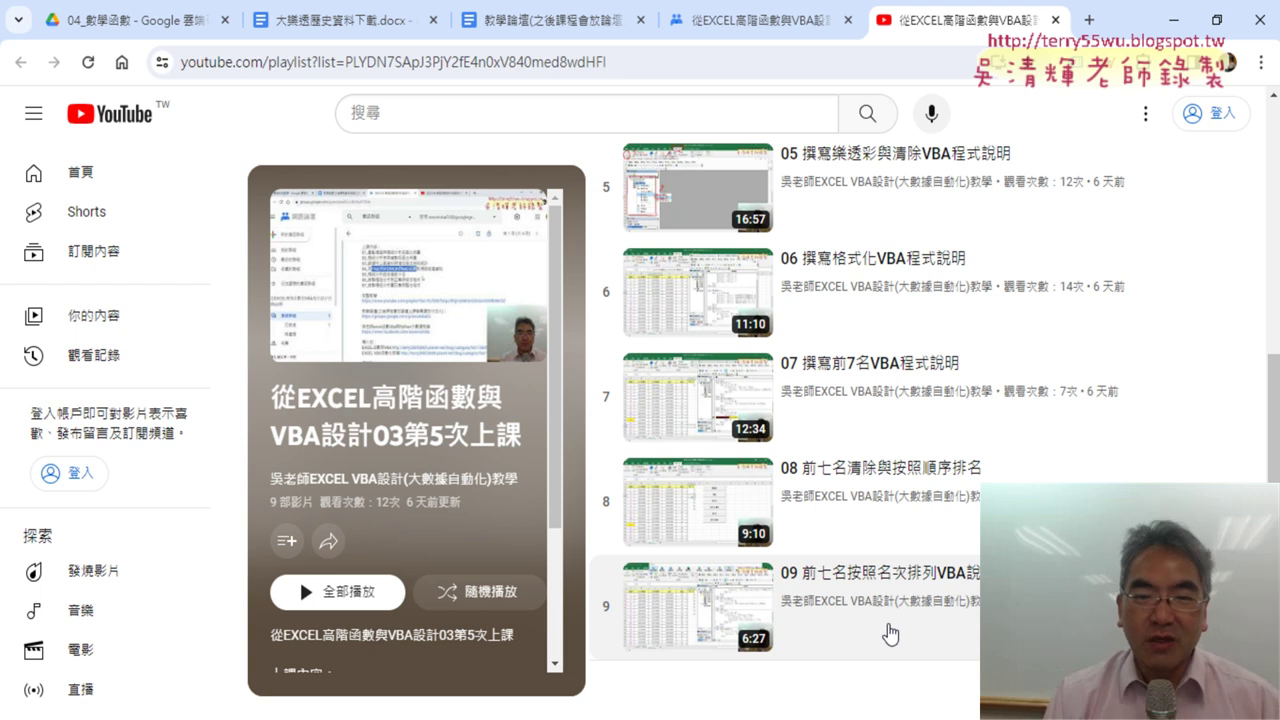
{"action": "key", "text": "ctrl+shift+Tab"}
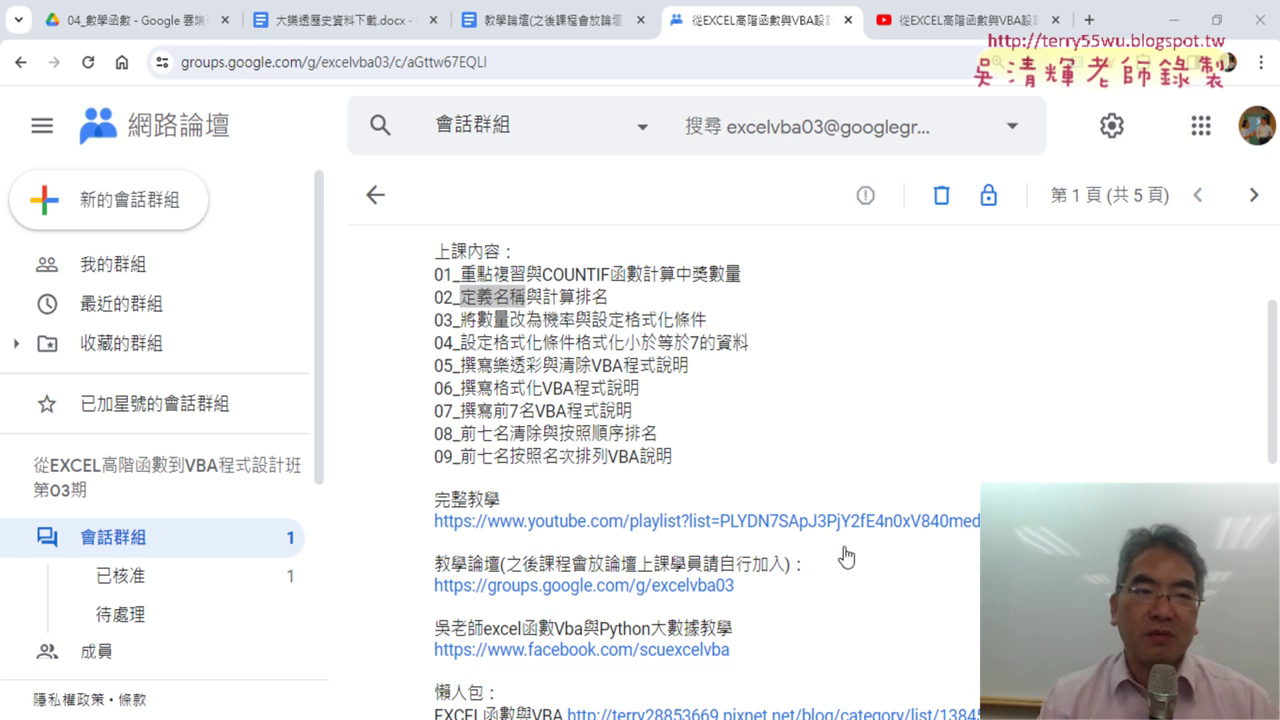
Step: Show the Google Drive 04_數學函數 folder and scroll through its Word and Excel course files
{"action": "left_click", "coordinate": [150, 22]}
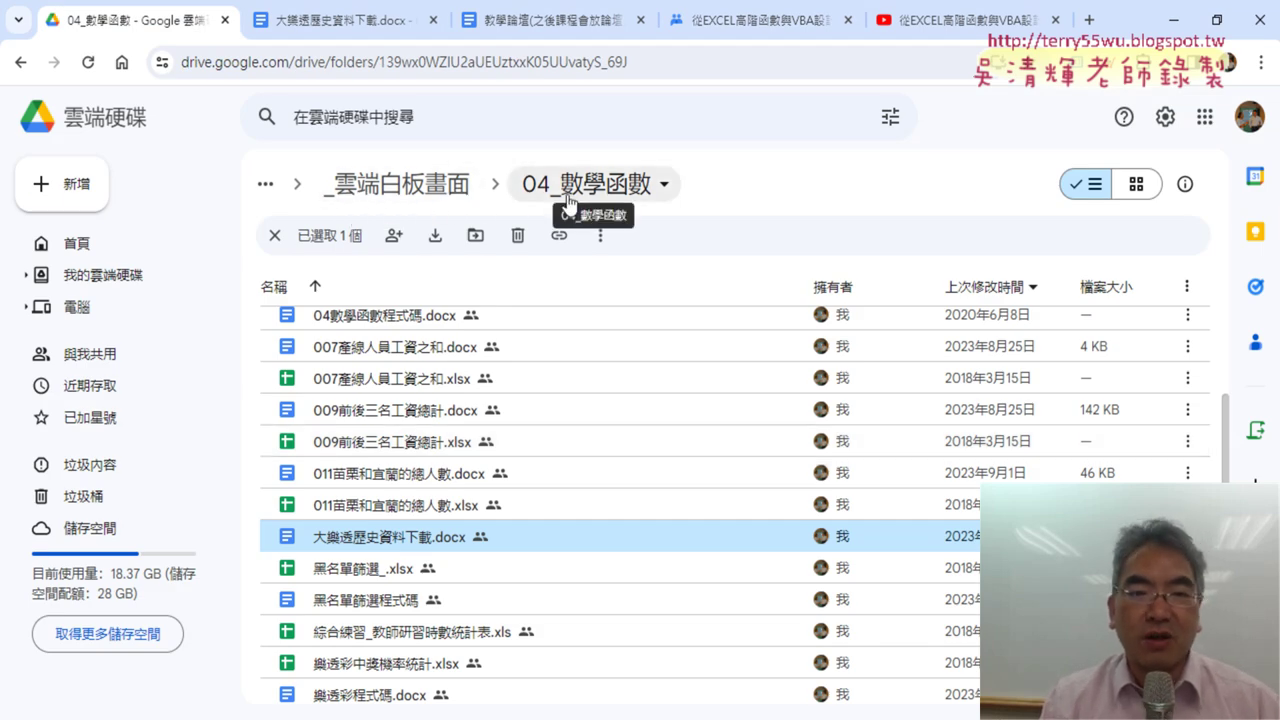
{"action": "scroll", "coordinate": [583, 382], "scroll_direction": "down", "scroll_amount": 1}
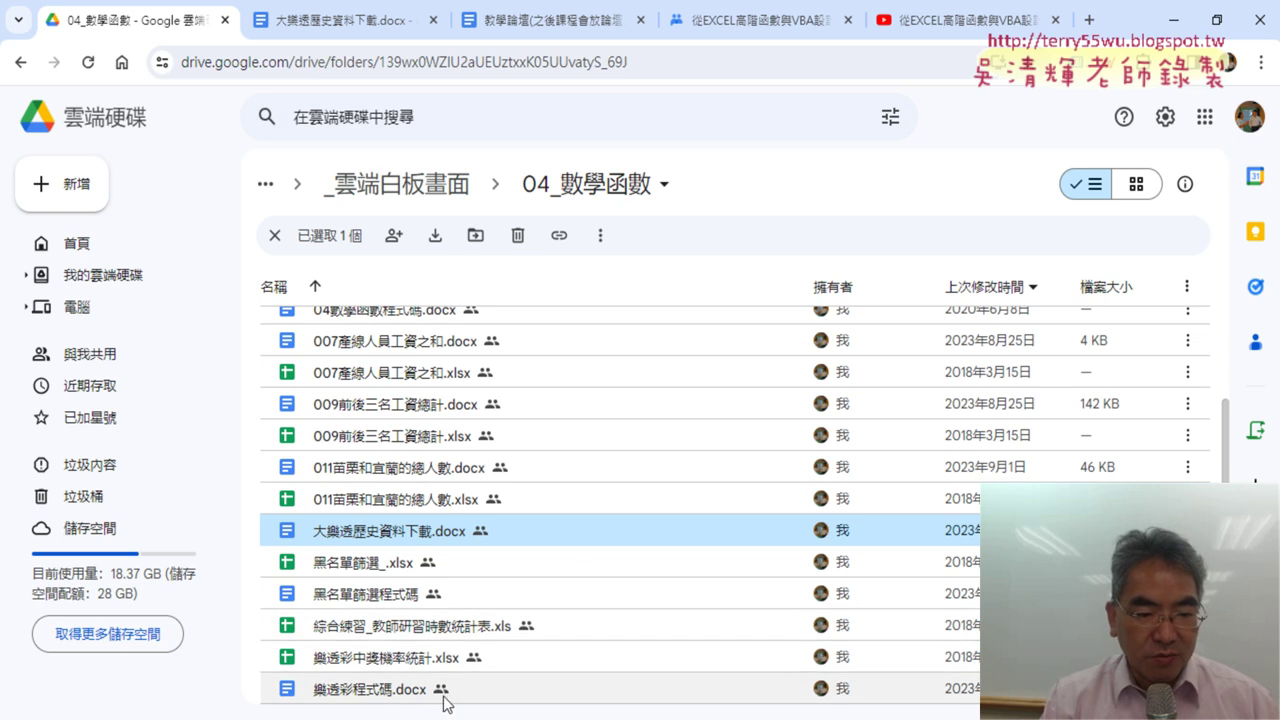
Step: Open 樂透彩程式碼.docx in Google Docs and scroll to its 完成畫面 screenshot
{"action": "double_click", "coordinate": [366, 695]}
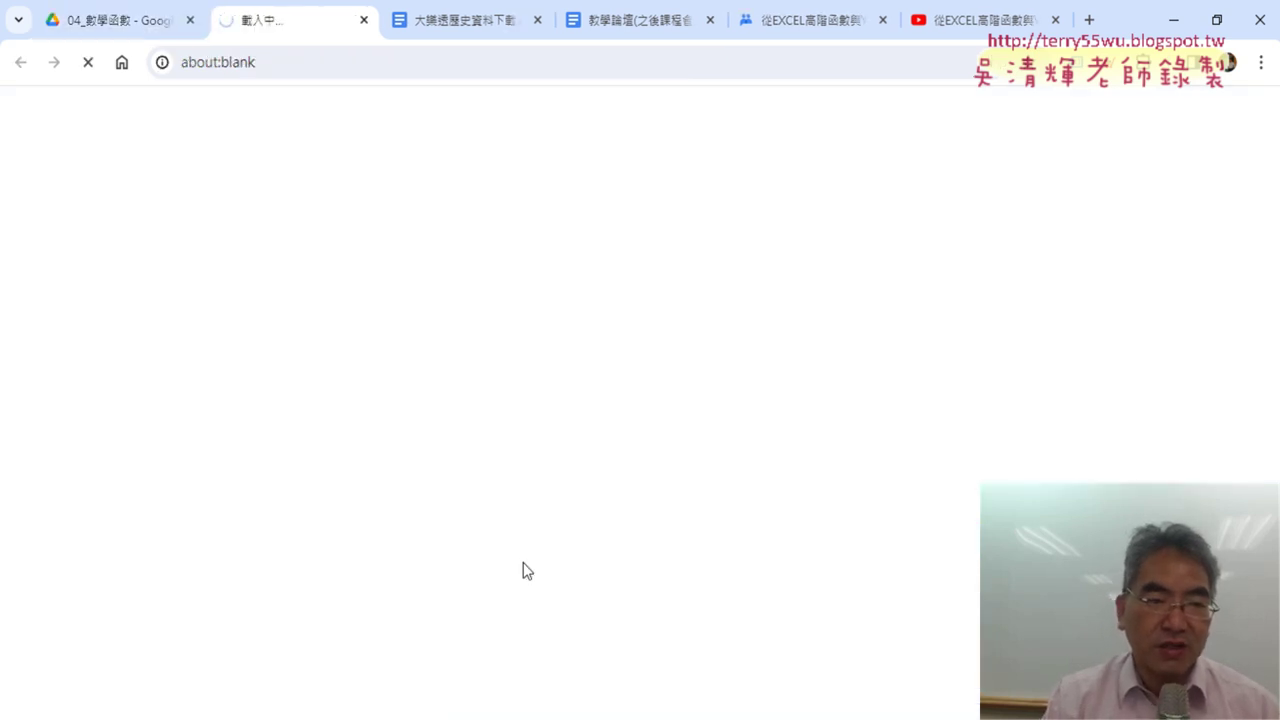
{"action": "scroll", "coordinate": [523, 563], "scroll_direction": "down", "scroll_amount": 3}
{"action": "scroll", "coordinate": [523, 563], "scroll_direction": "down", "scroll_amount": 5}
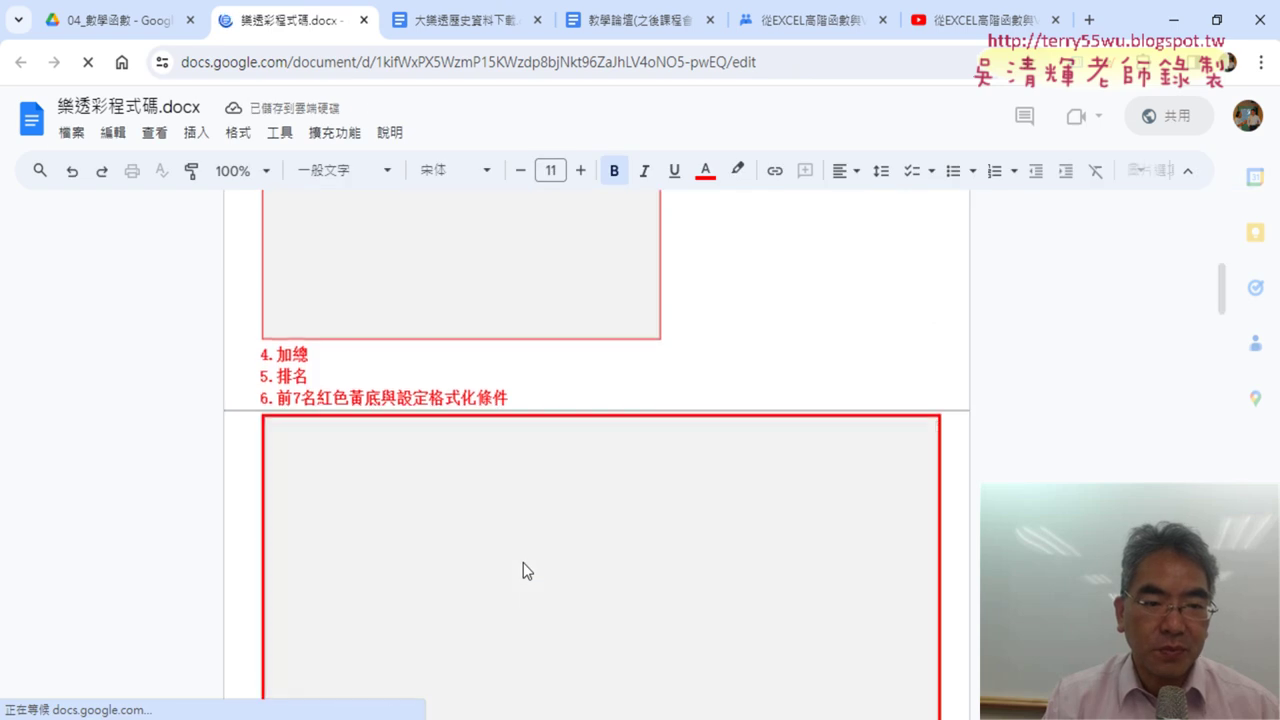
{"action": "scroll", "coordinate": [523, 563], "scroll_direction": "down", "scroll_amount": 5}
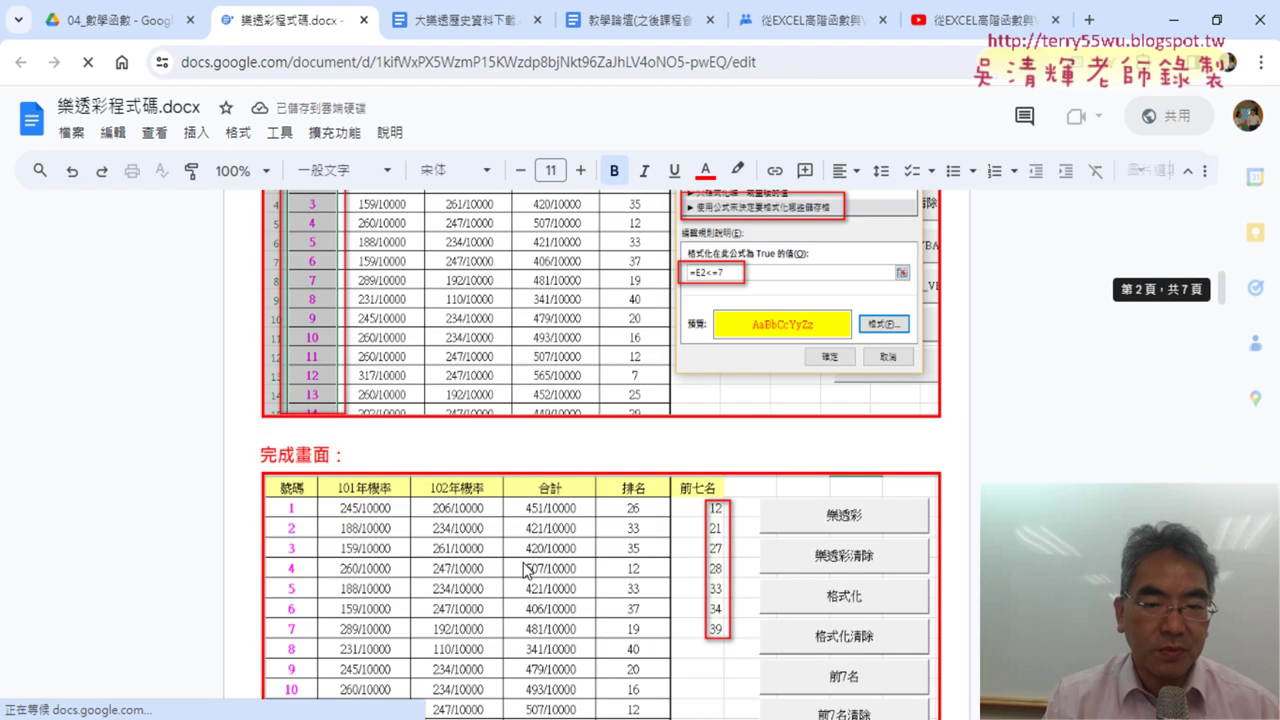